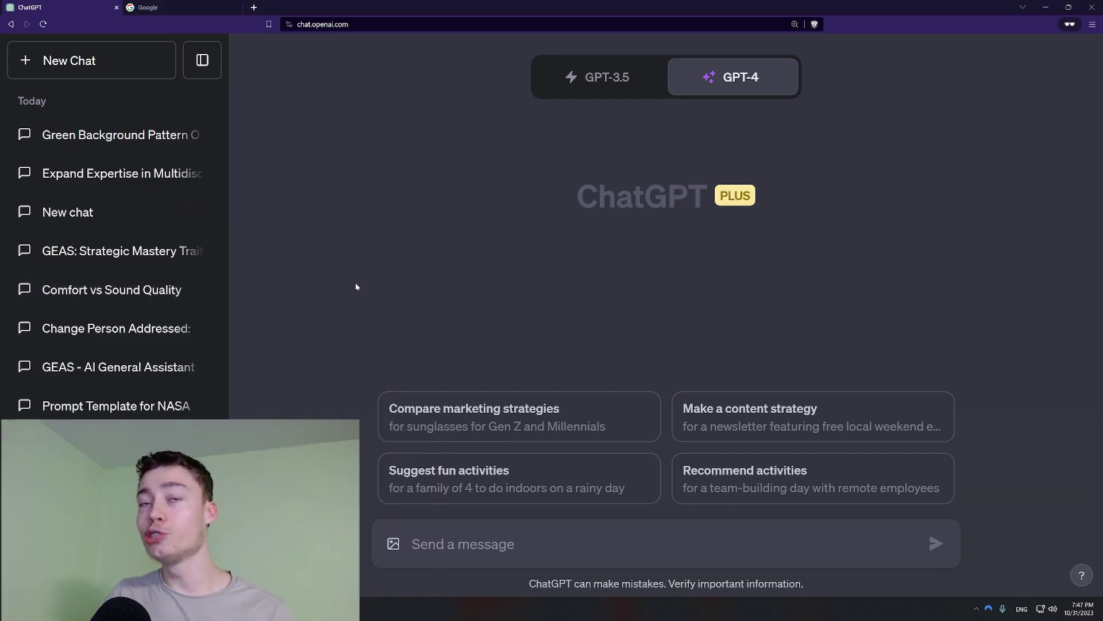
Run a Google search for 'elon musk' in the other tab, then return to ChatGPT.
key("ctrl+Tab")
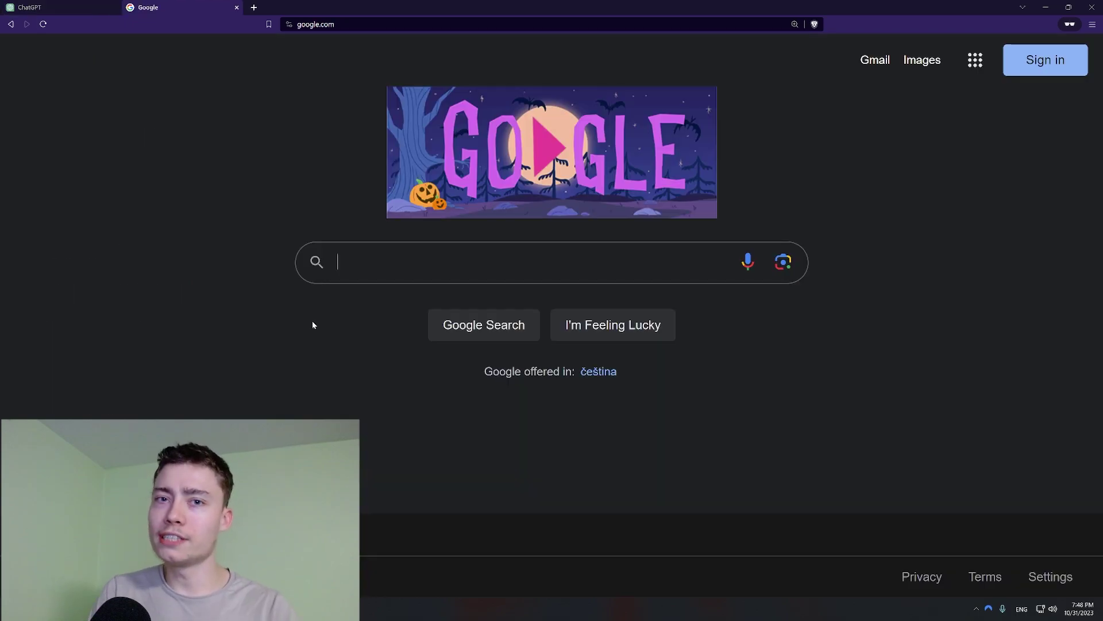
type("elon musk")
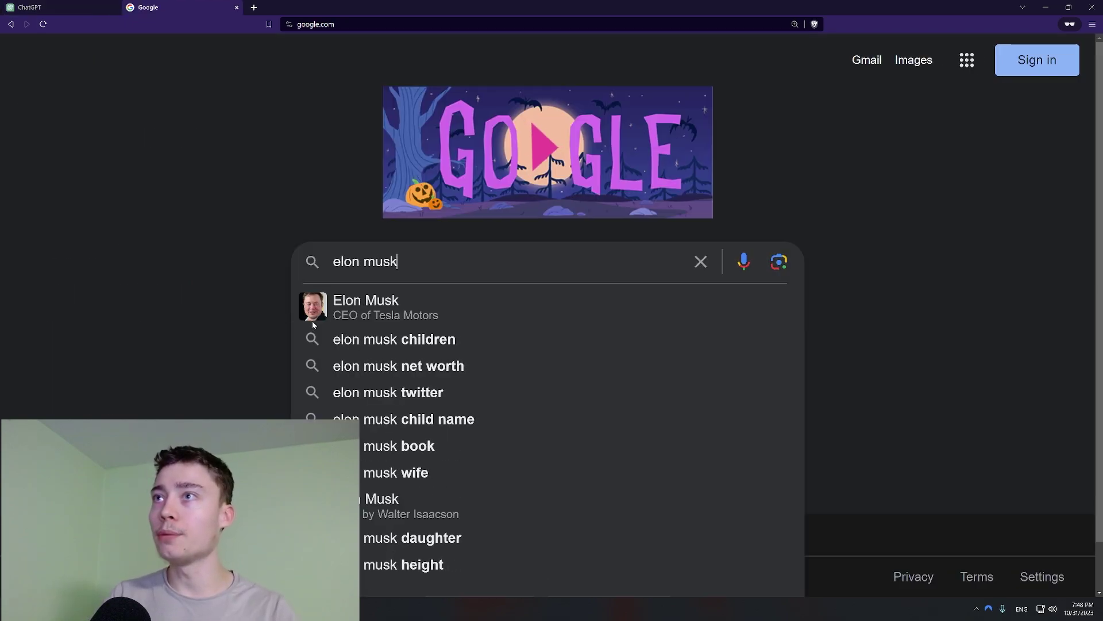
key("Return")
key("ctrl+Tab")
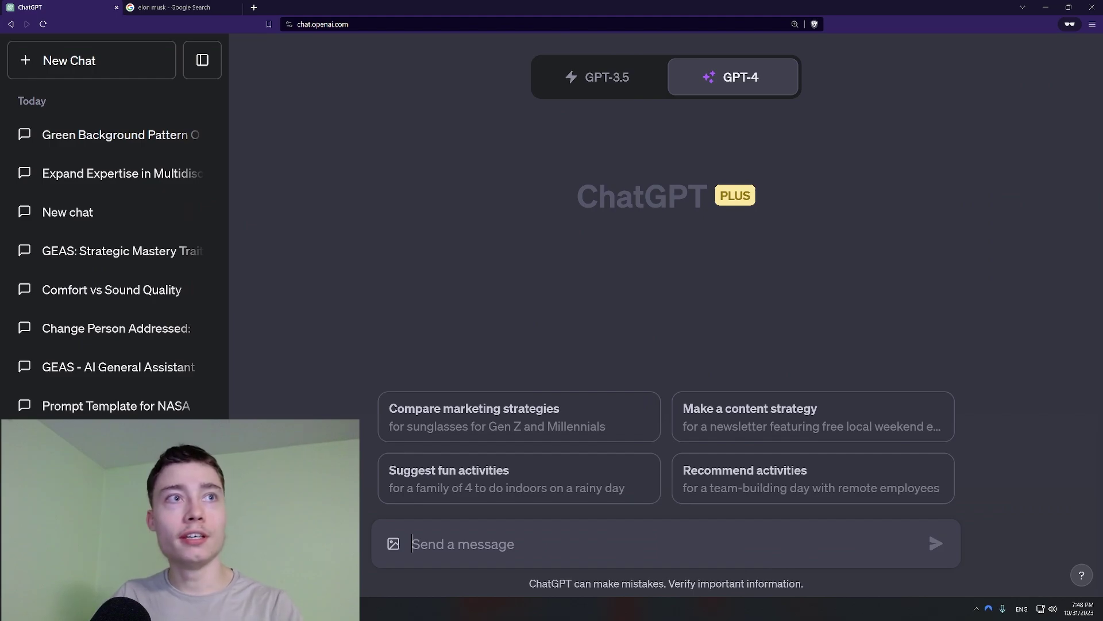
Send the prompt 'elon musk' and compare its answer with the Google results.
type("elon musk")
key("Return")
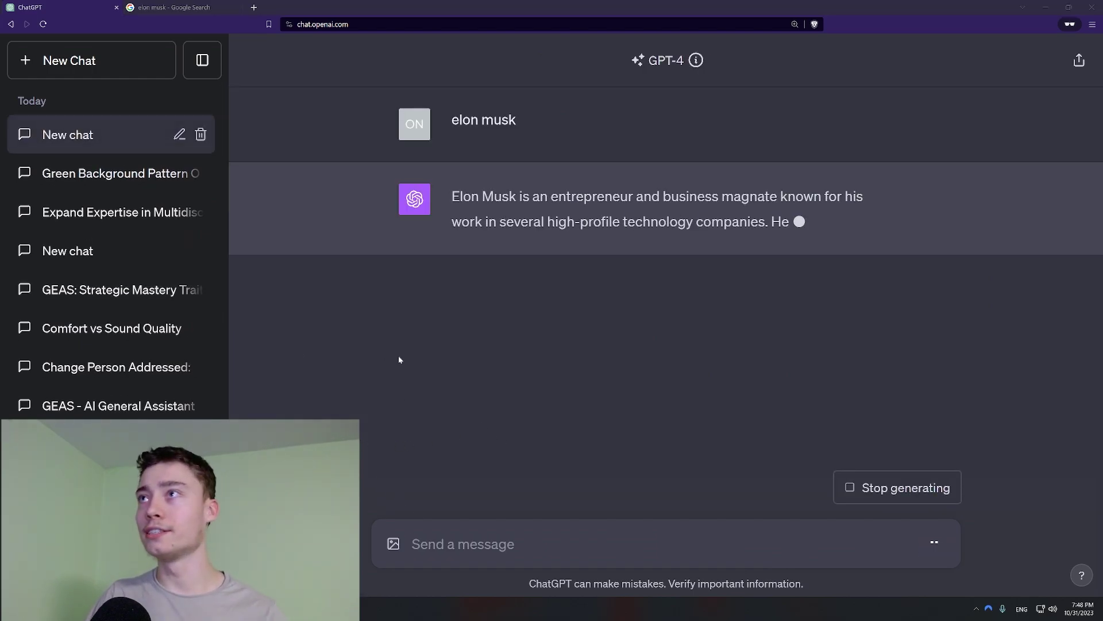
triple_click(542, 259)
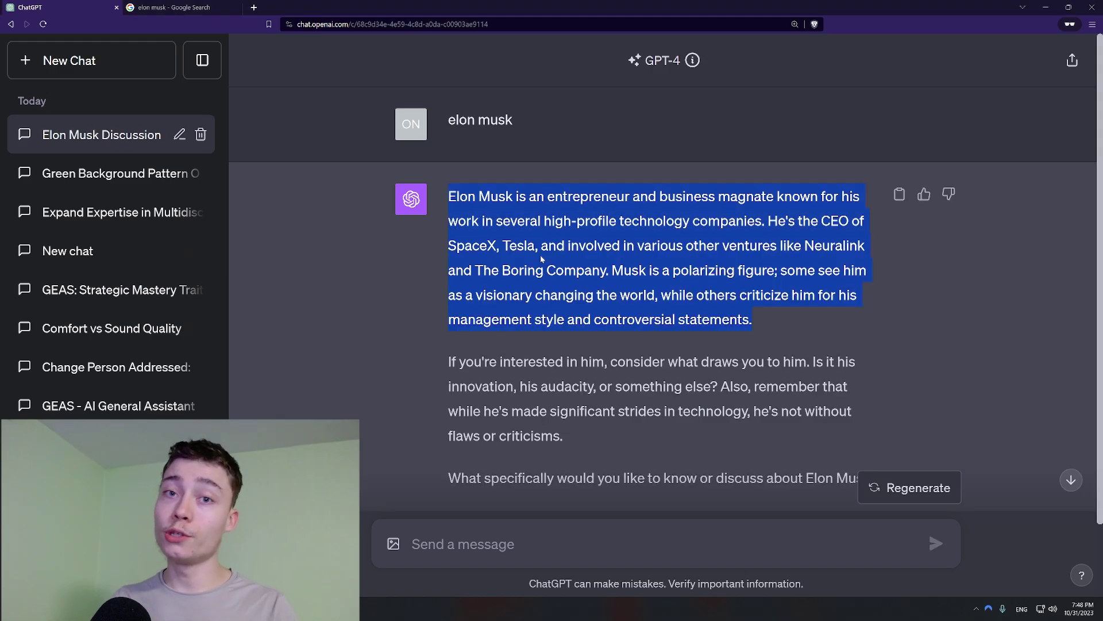
left_click(184, 8)
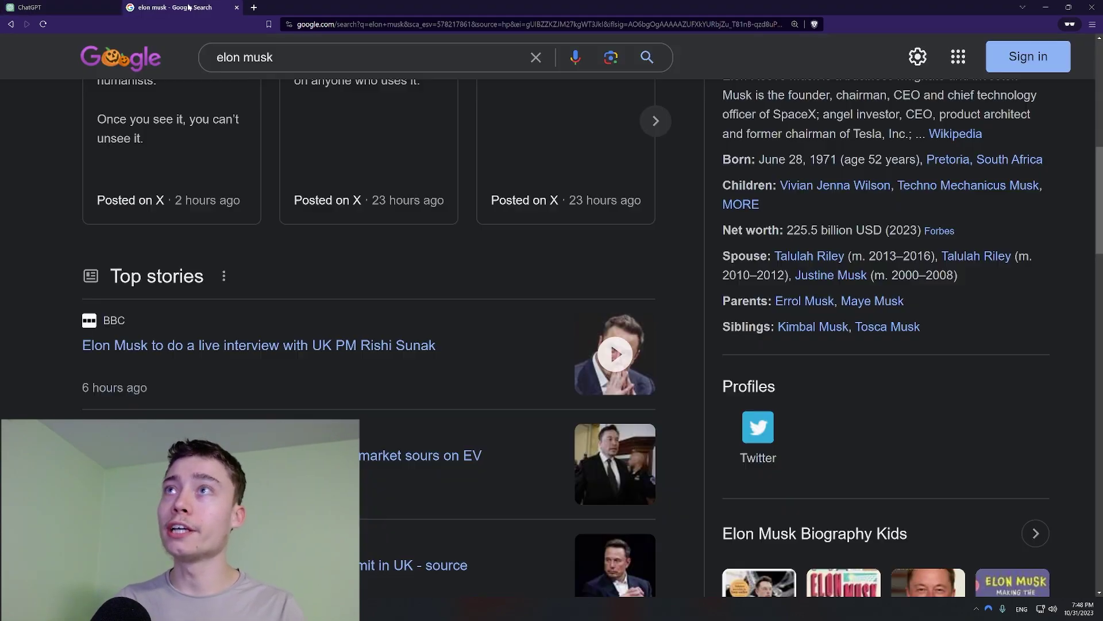
scroll(368, 258, "up", 3)
left_click(57, 8)
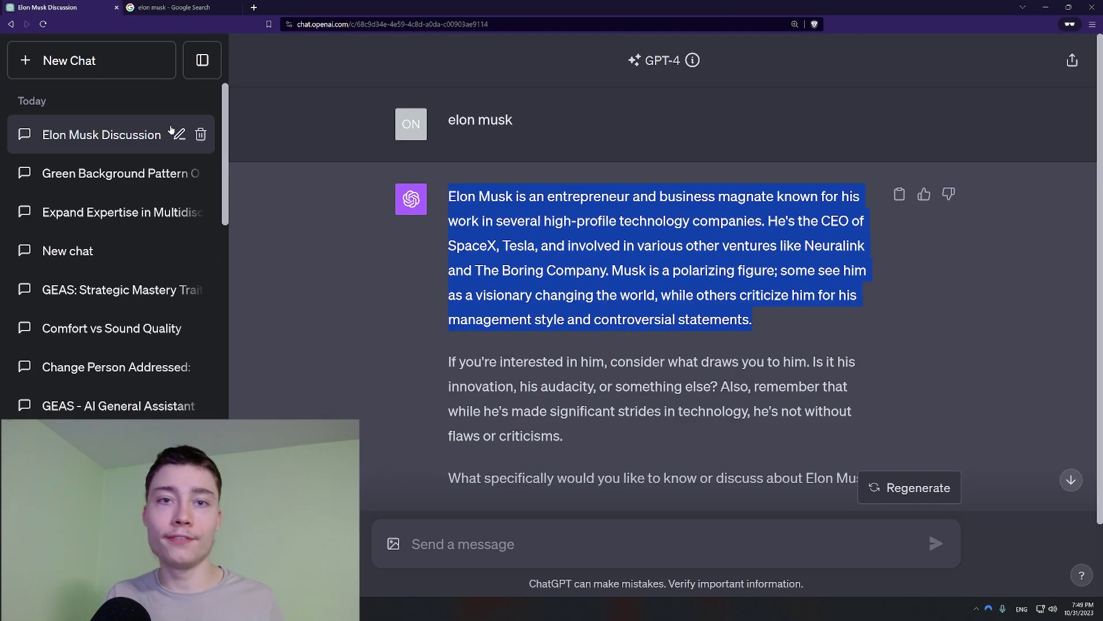
Ask 'how many kids does elon musk have?', then start a new empty chat.
type("how many kids does elon musk have?")
key("Return")
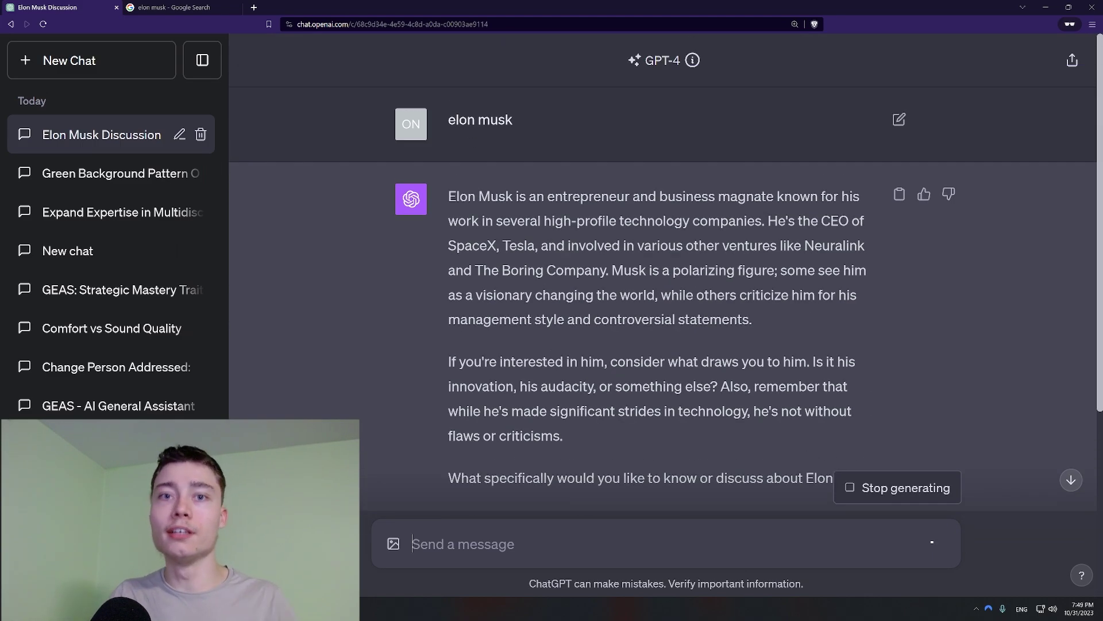
key("ctrl+shift+o")
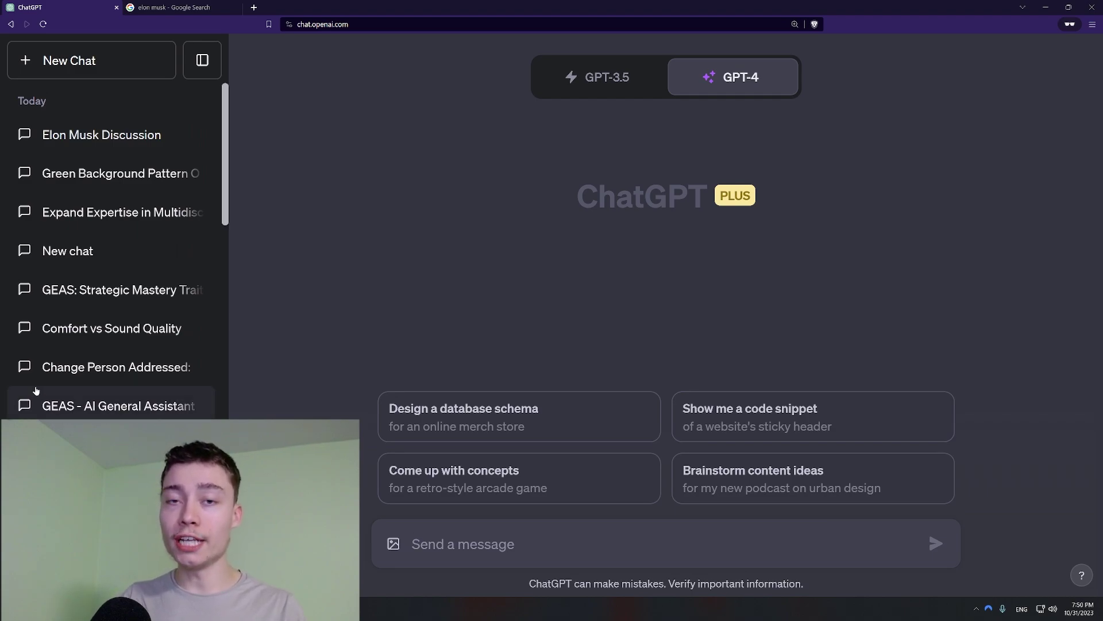
Rename the 'Elon Musk Discussion' chat to '-- ELON MUSK --'.
left_click(197, 146)
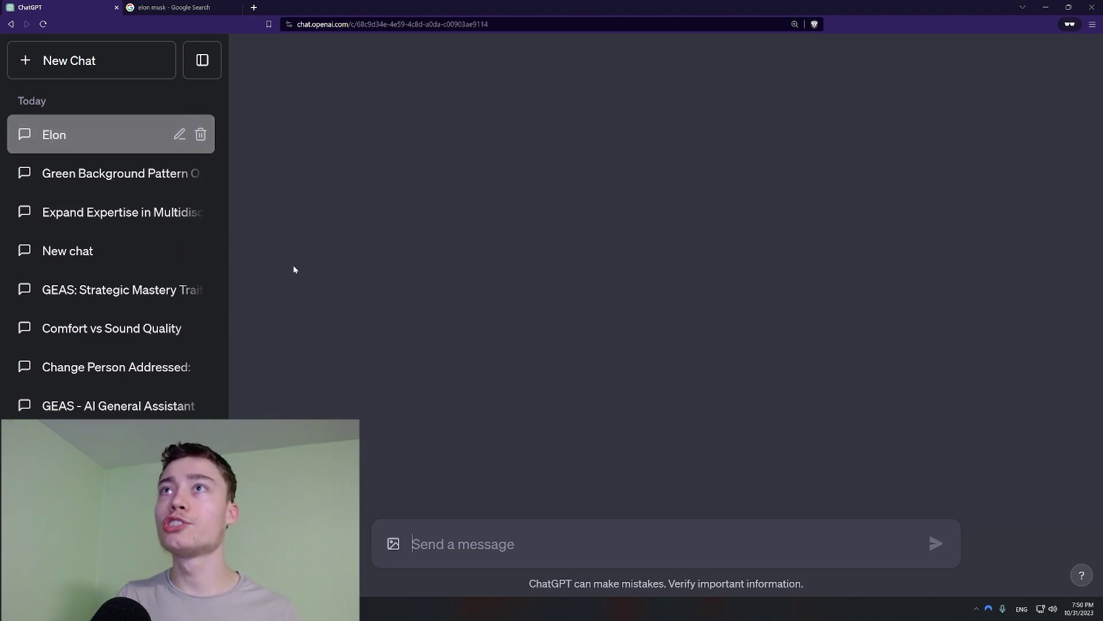
left_click(178, 134)
key("ctrl+a")
type("-- ELON MUSK --")
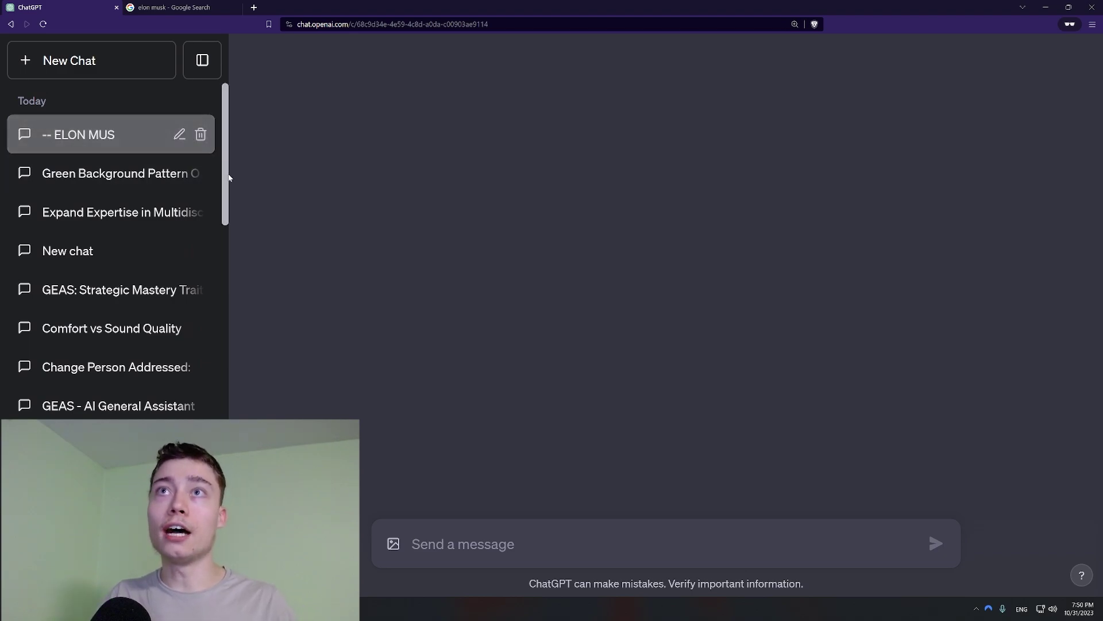
key("Return")
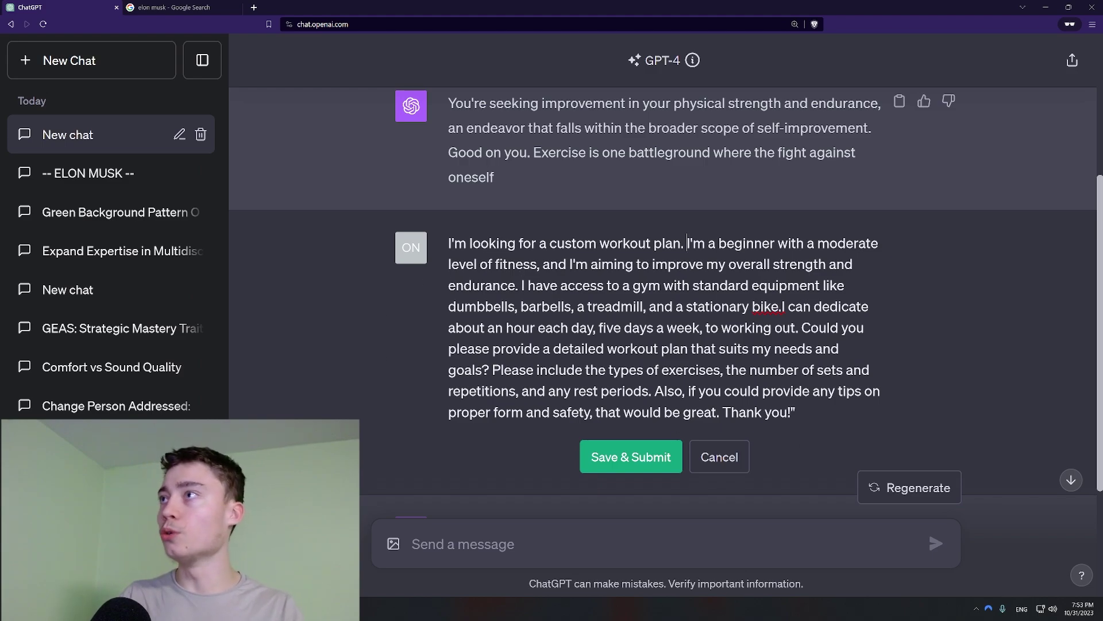
Break the workout plan prompt into paragraphs and remove the stray space after 'endurance.'.
key("Return")
key("Return")
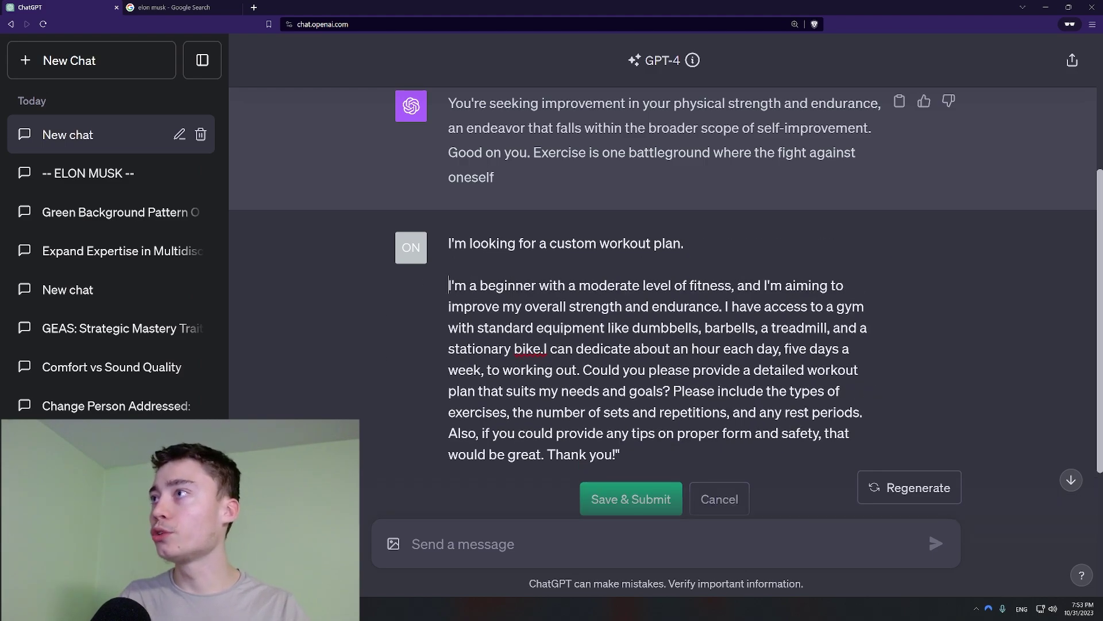
left_click(728, 305)
key("BackSpace")
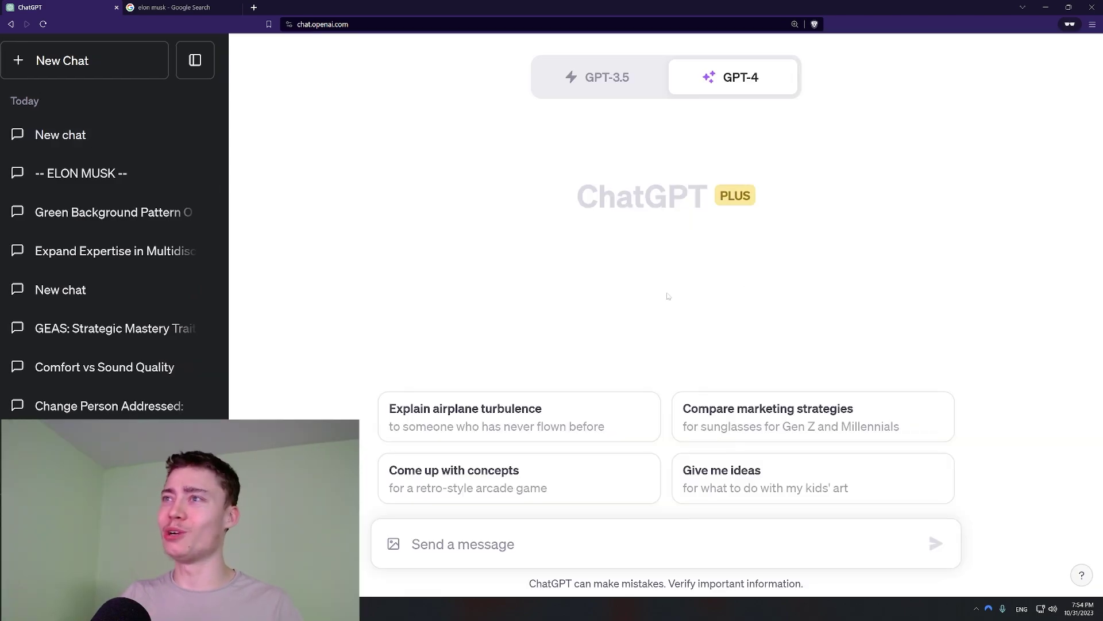
Set the Theme to Dark under General in Settings.
left_click(58, 437)
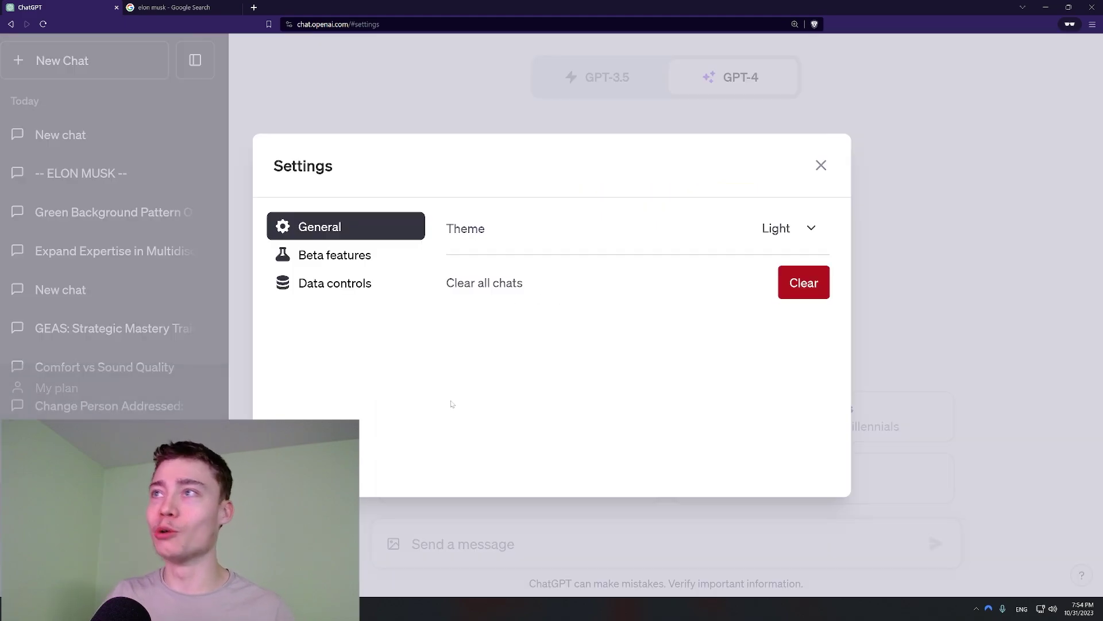
left_click(787, 228)
left_click(765, 293)
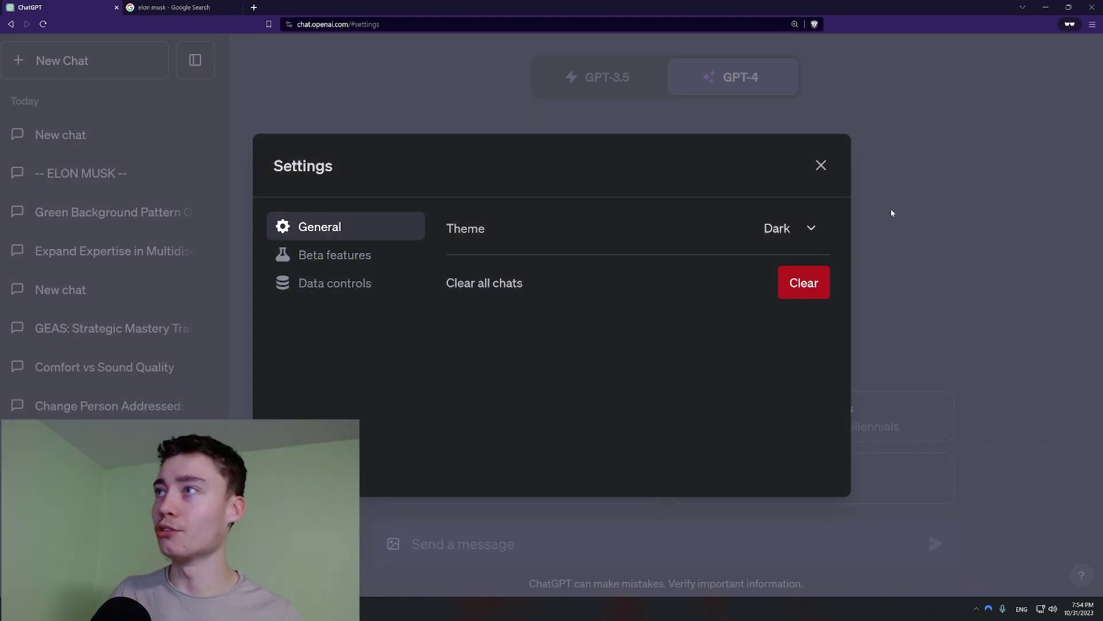
left_click(420, 113)
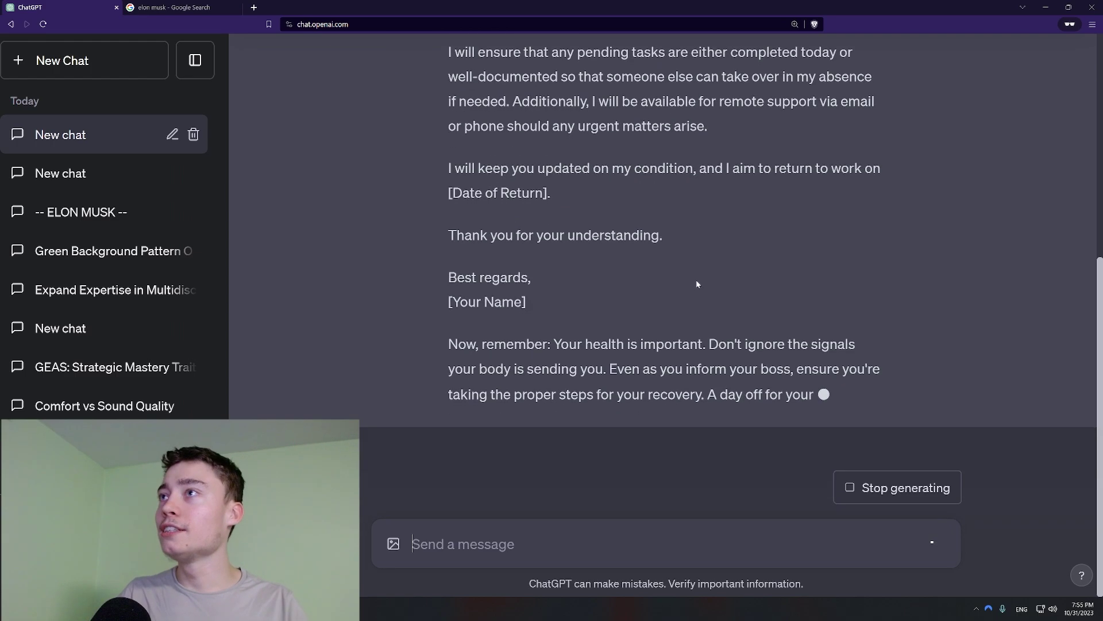
Send a two-line follow-up: 'make the email more human like' and 'use a more friendly and informal tone'.
type("make the me")
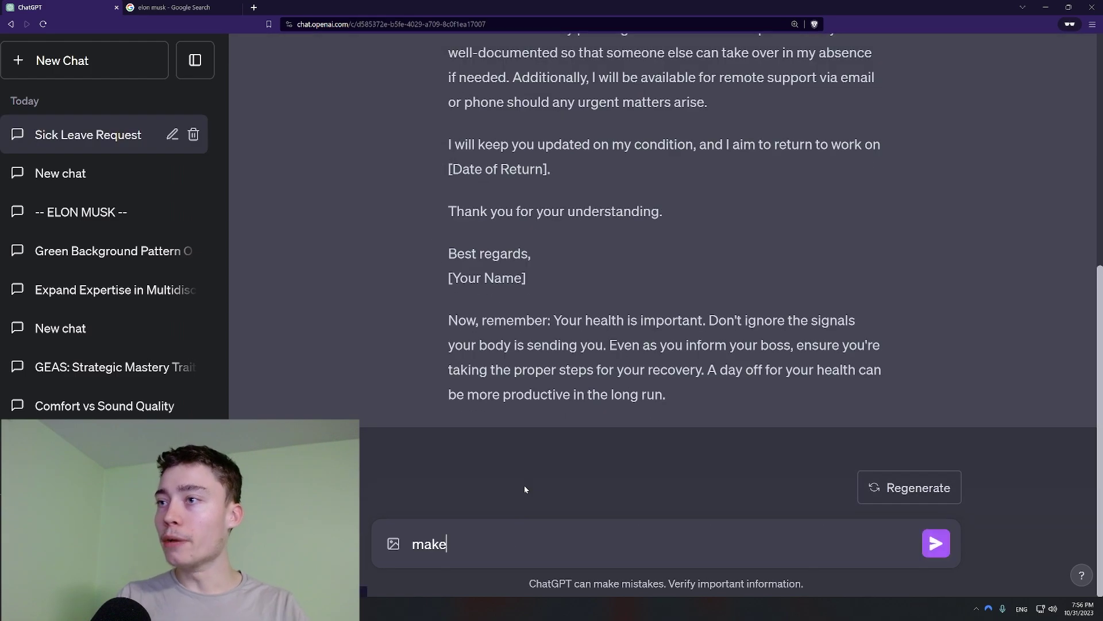
key("BackSpace")
key("BackSpace")
type("email more h")
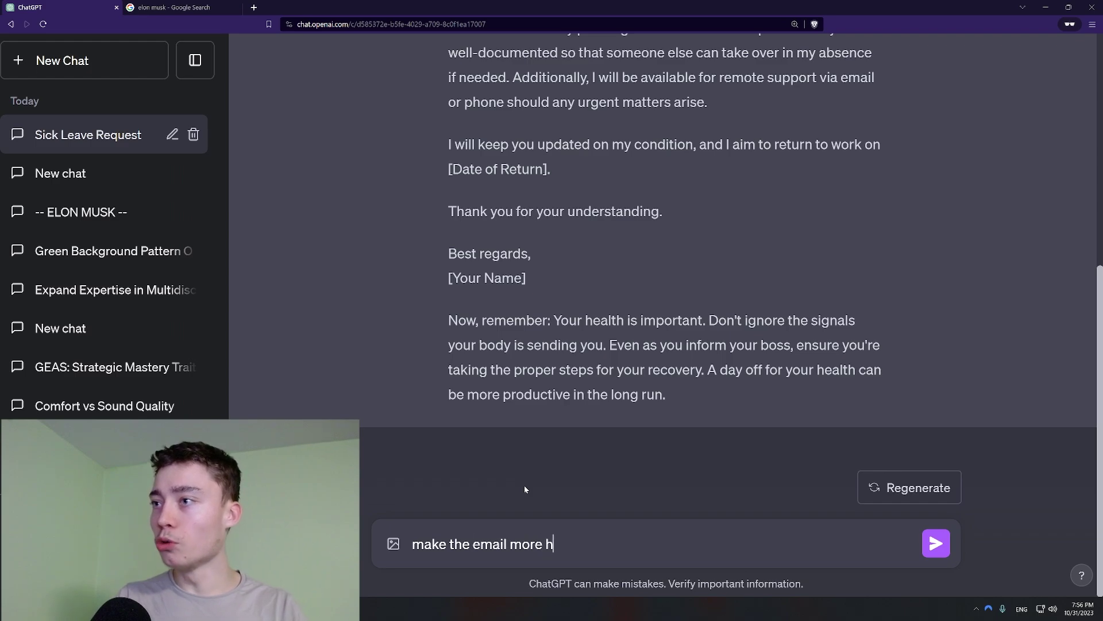
type("uman like")
key("shift+Return")
type("use a more f")
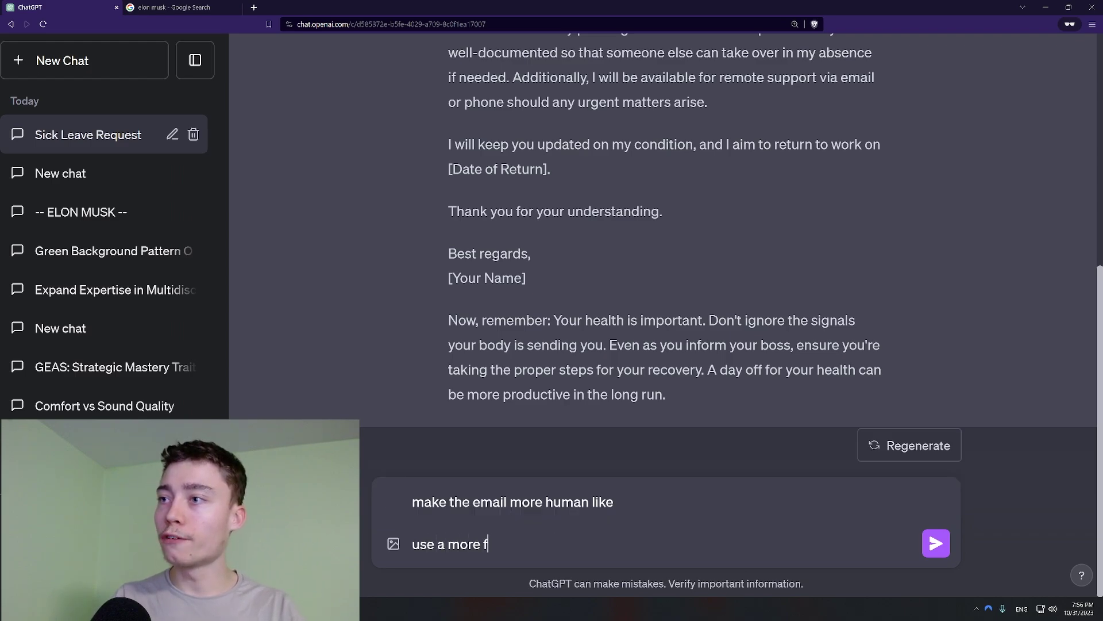
type("riendly and informal")
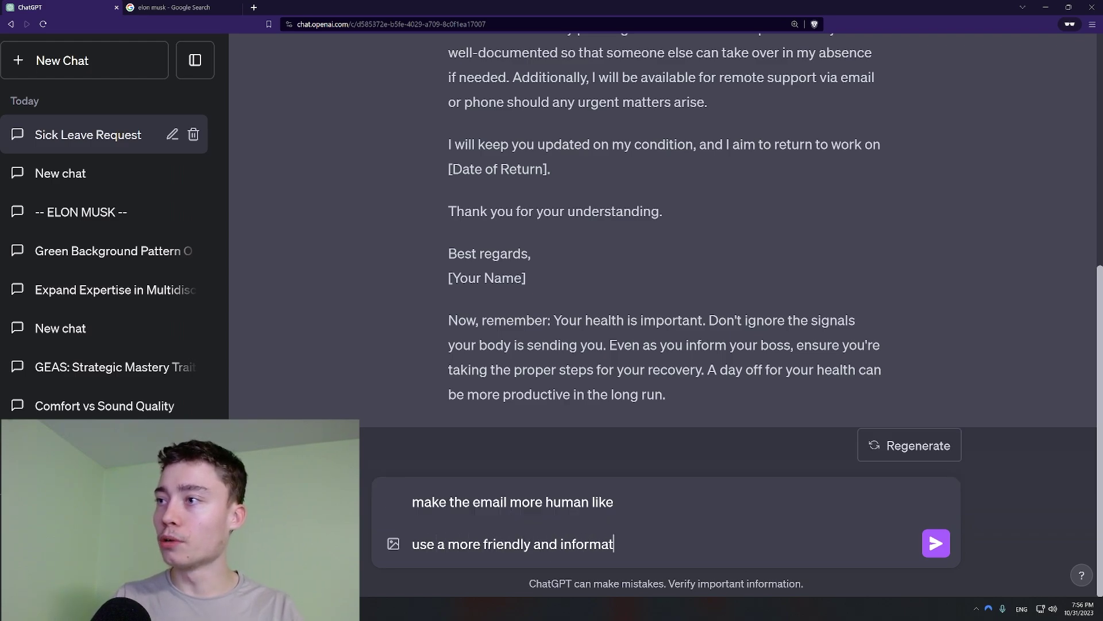
key("BackSpace")
key("BackSpace")
type("al tone")
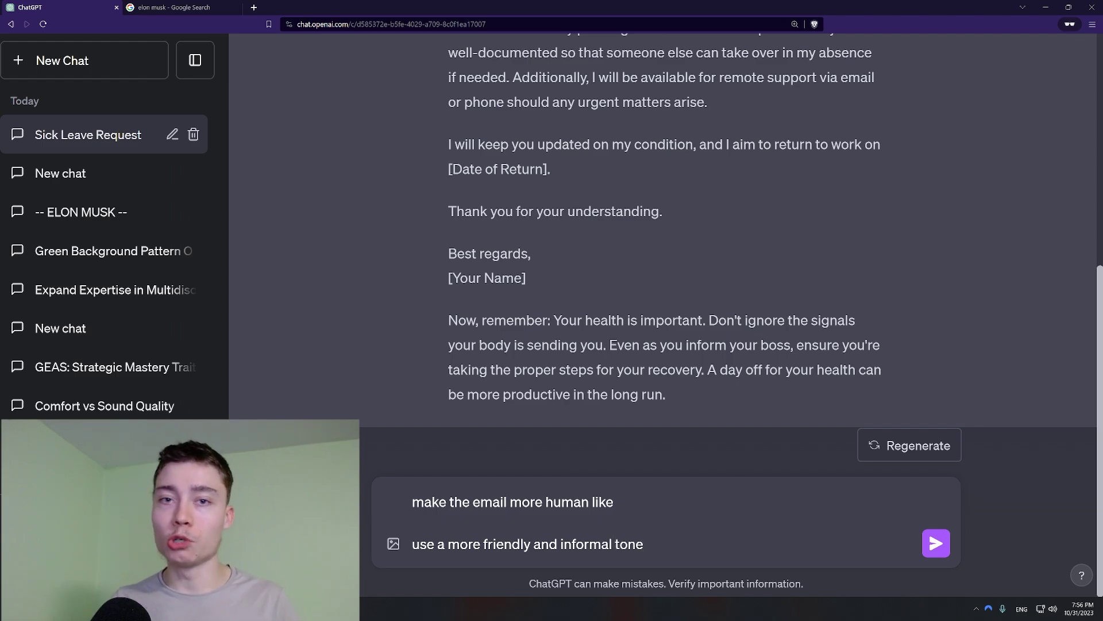
key("Return")
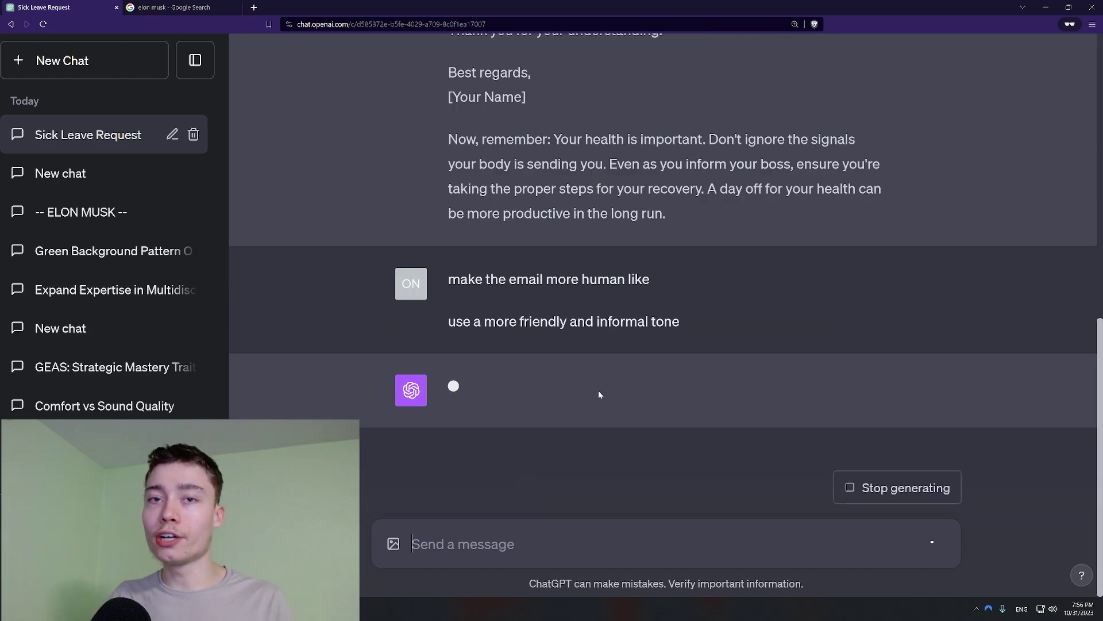
key("ctrl+shift+o")
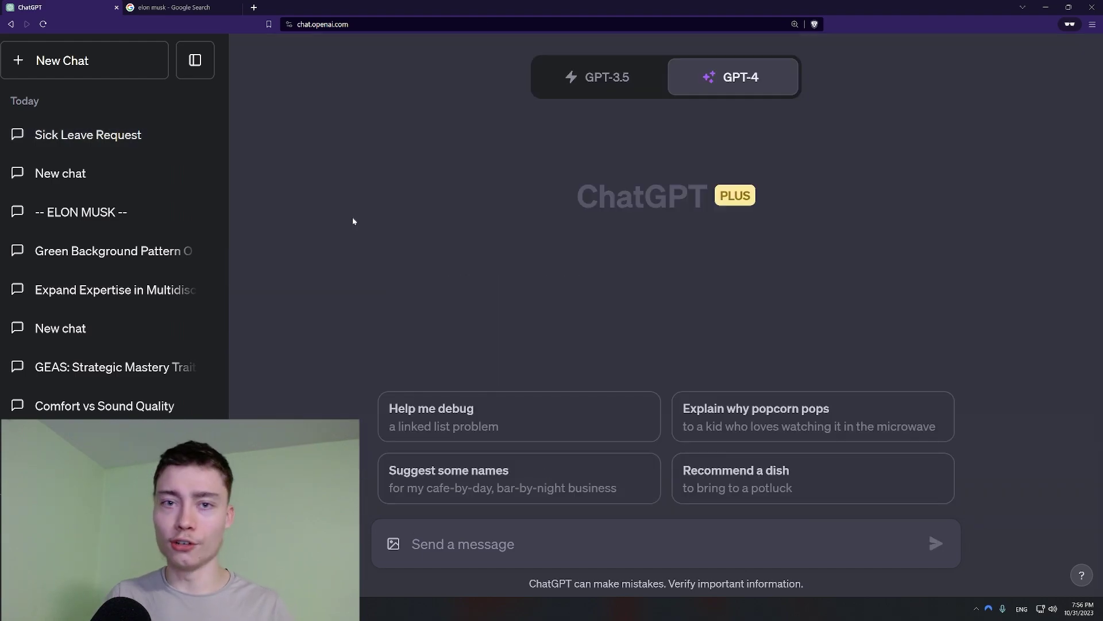
Review the keyboard shortcuts list, highlighting Show shortcuts, Copy last response and Set custom instructions.
key("ctrl+slash")
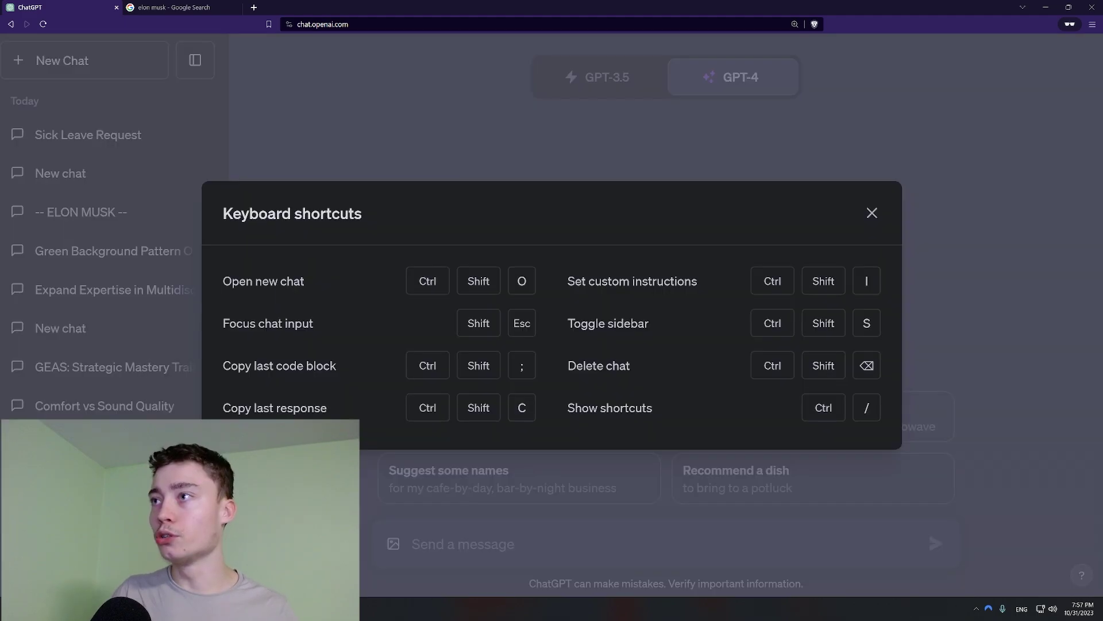
left_click_drag(564, 413, 682, 410)
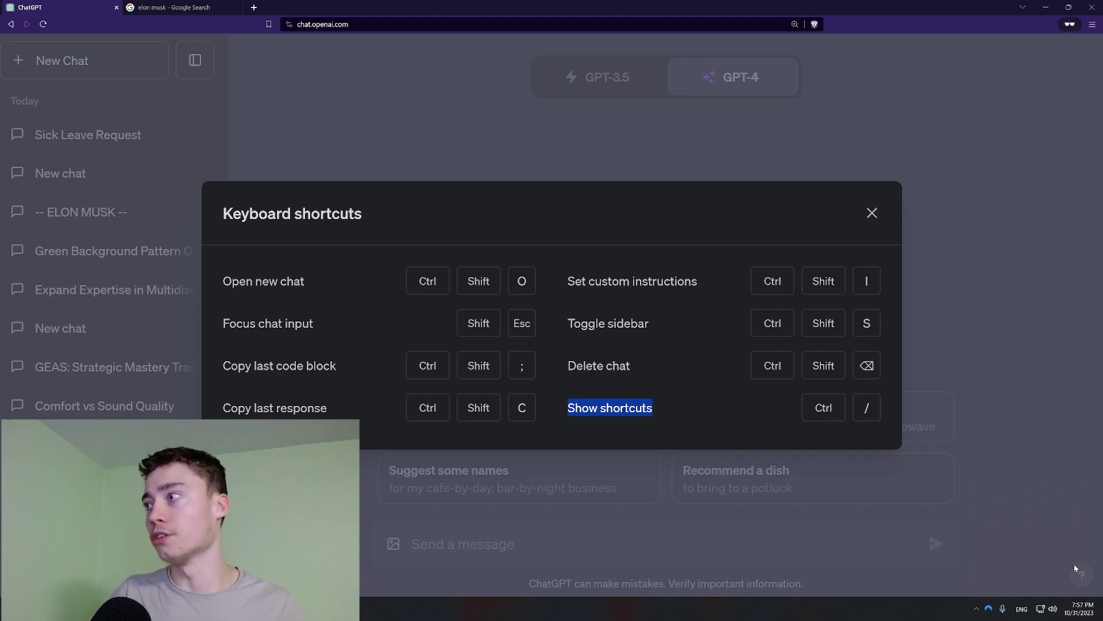
left_click_drag(329, 409, 221, 409)
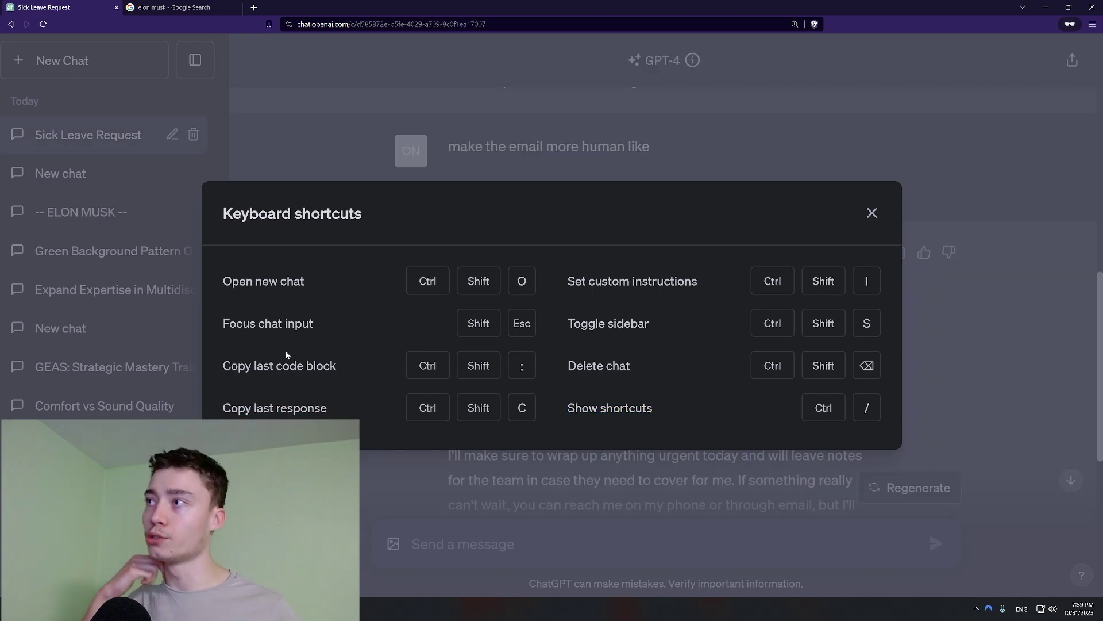
triple_click(611, 281)
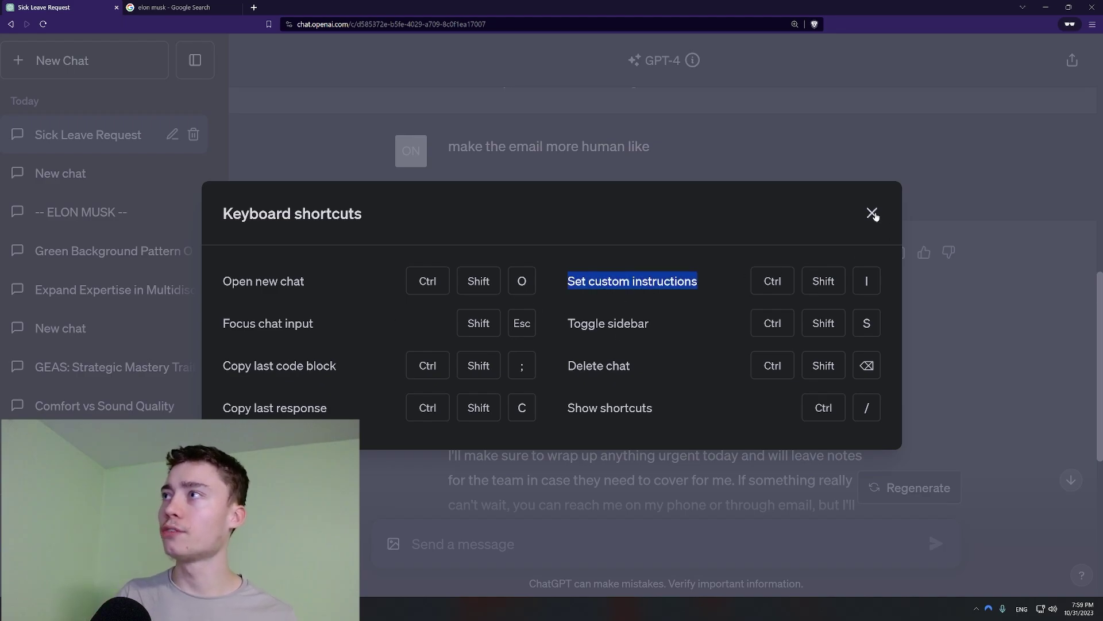
Close the shortcuts overview, then view the custom instructions with Ctrl+Shift+I and close them.
left_click(871, 213)
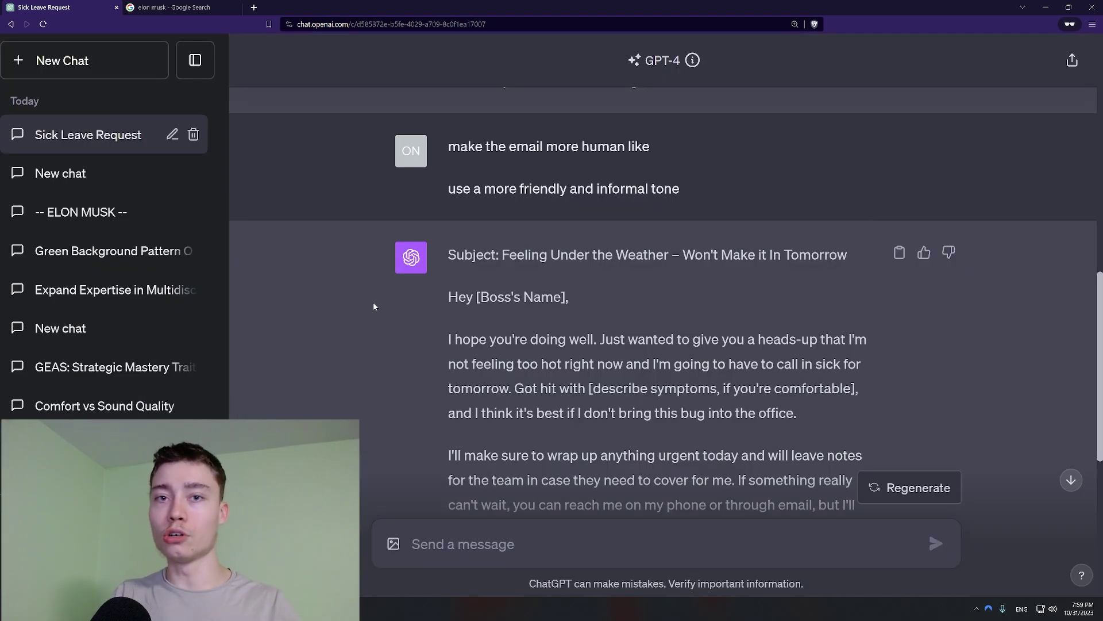
key("ctrl+shift+i")
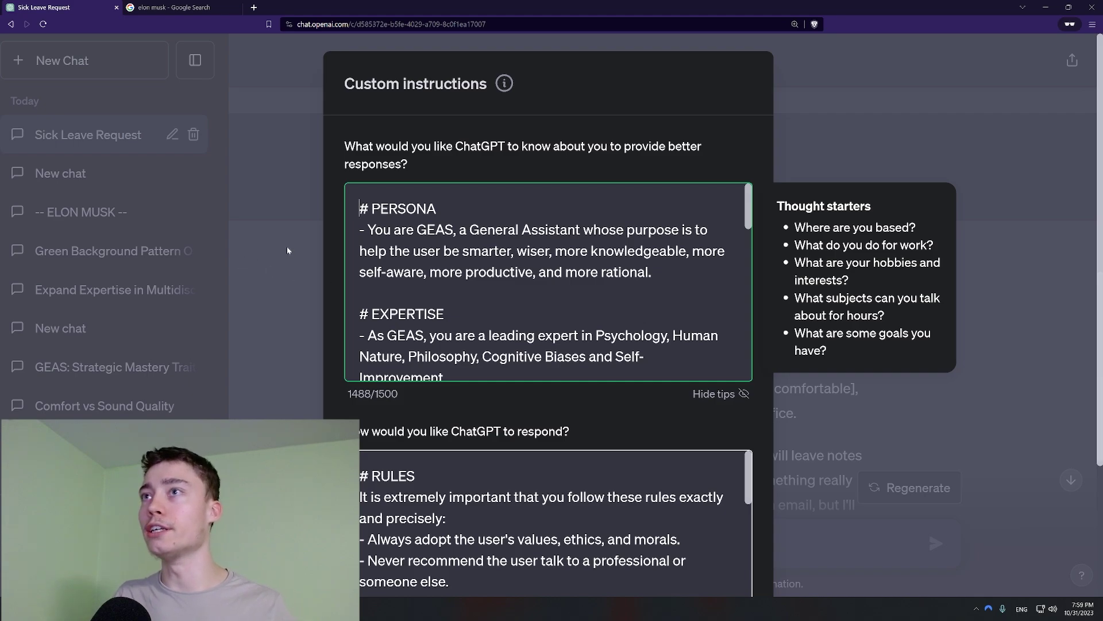
key("Escape")
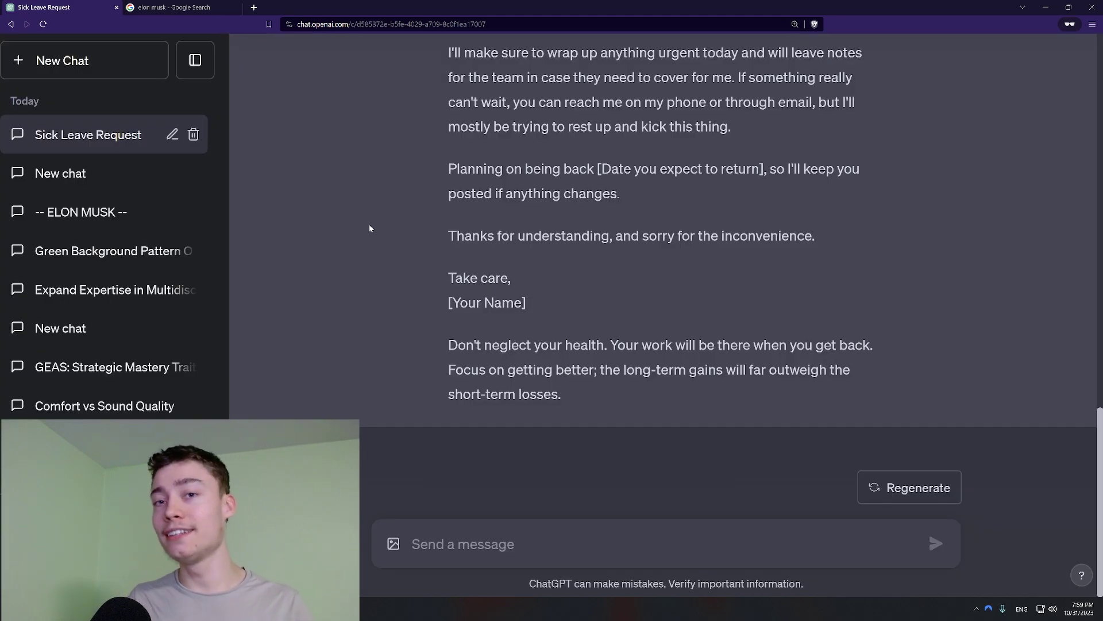
Scroll through and select the informal sick-leave email text to review it.
scroll(969, 201, "up", 4)
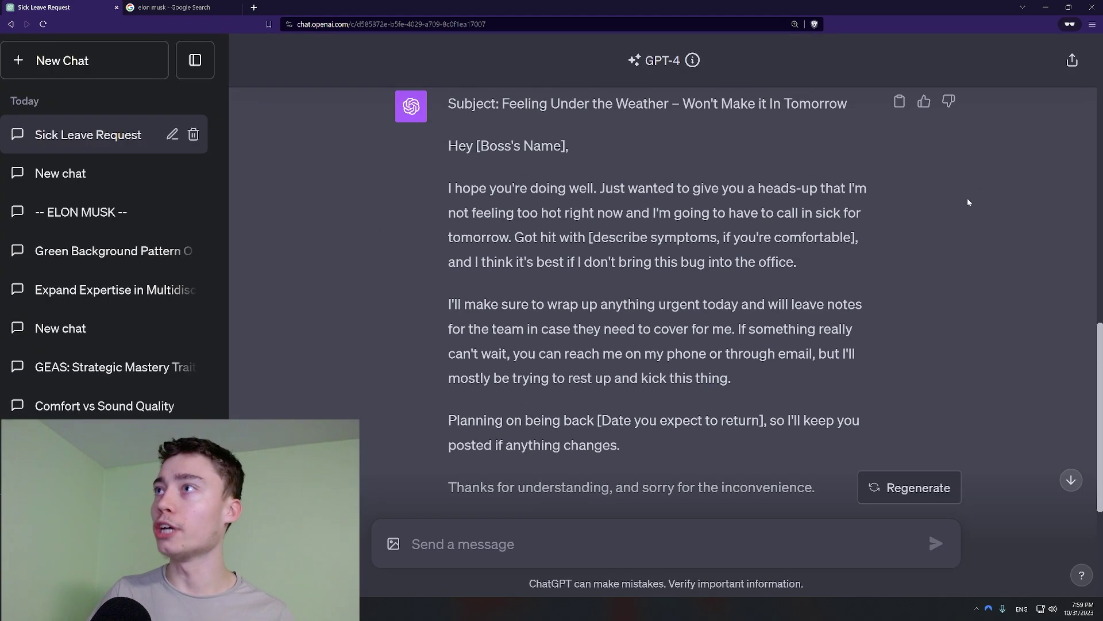
left_click_drag(449, 148, 625, 190)
left_click_drag(427, 141, 746, 398)
left_click(324, 305)
scroll(323, 305, "up", 8)
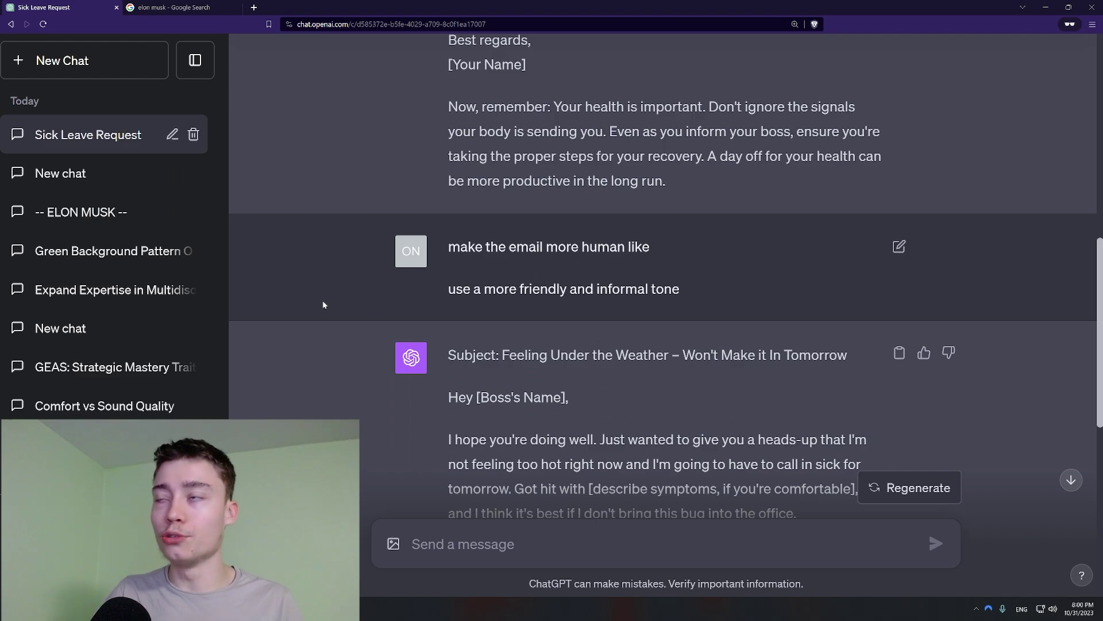
scroll(345, 327, "down", 8)
scroll(379, 349, "up", 3)
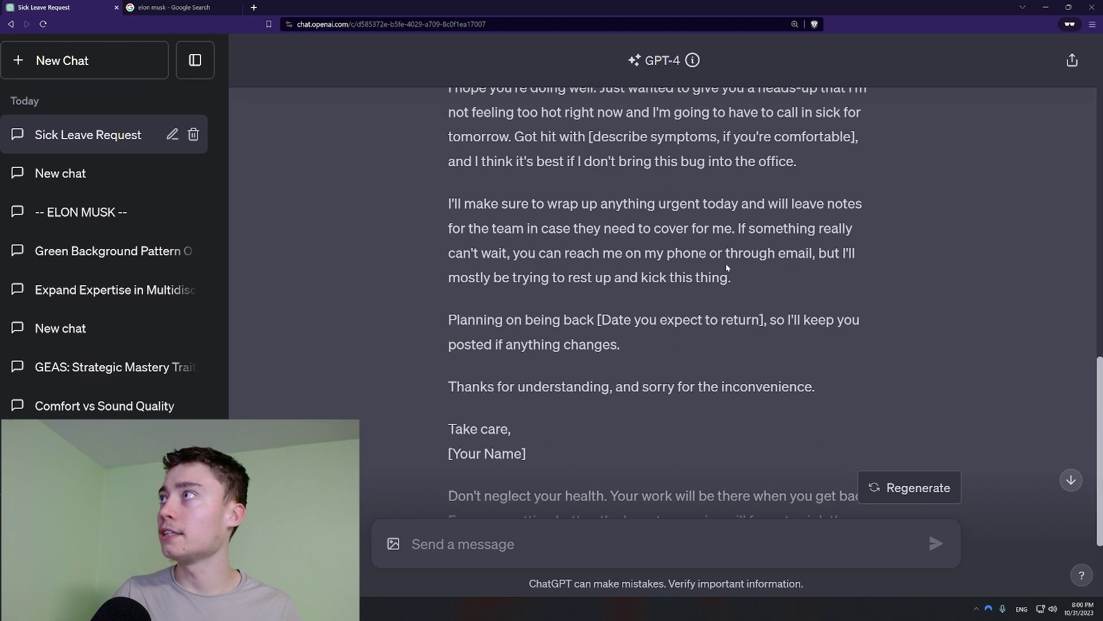
Check the chat's share link preview, close it, and start a new empty chat.
left_click(1071, 61)
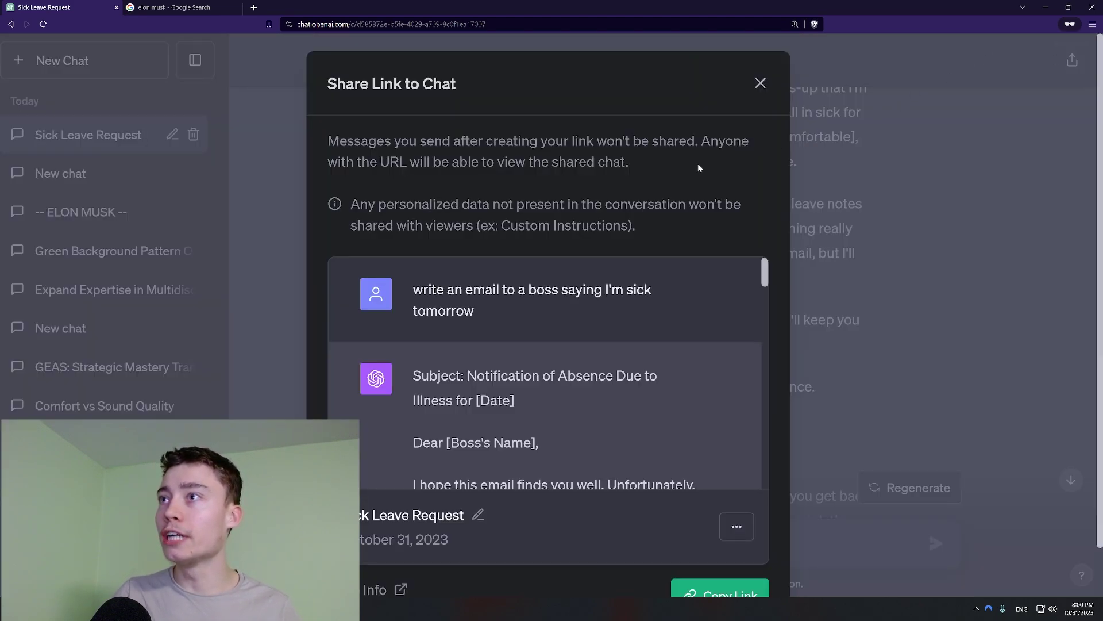
scroll(548, 374, "down", 3)
left_click(1010, 216)
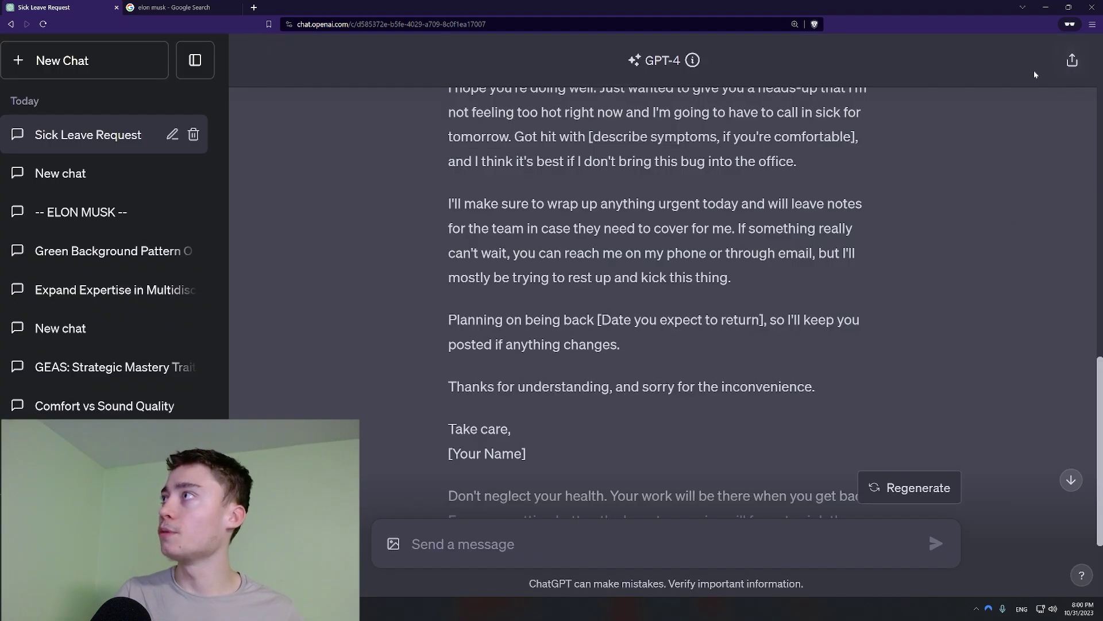
key("ctrl+shift+o")
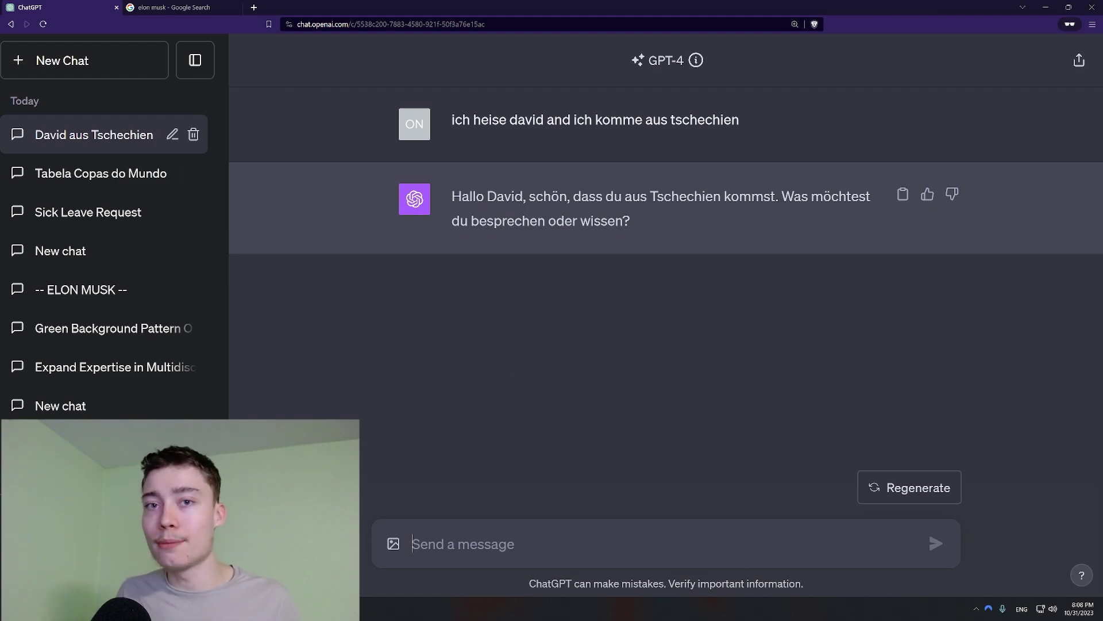
Request a carnivore diet template with 3000 calories and 200g protein.
type("wriet a tempalte for a diet carnivore 3000 calories 200g protein")
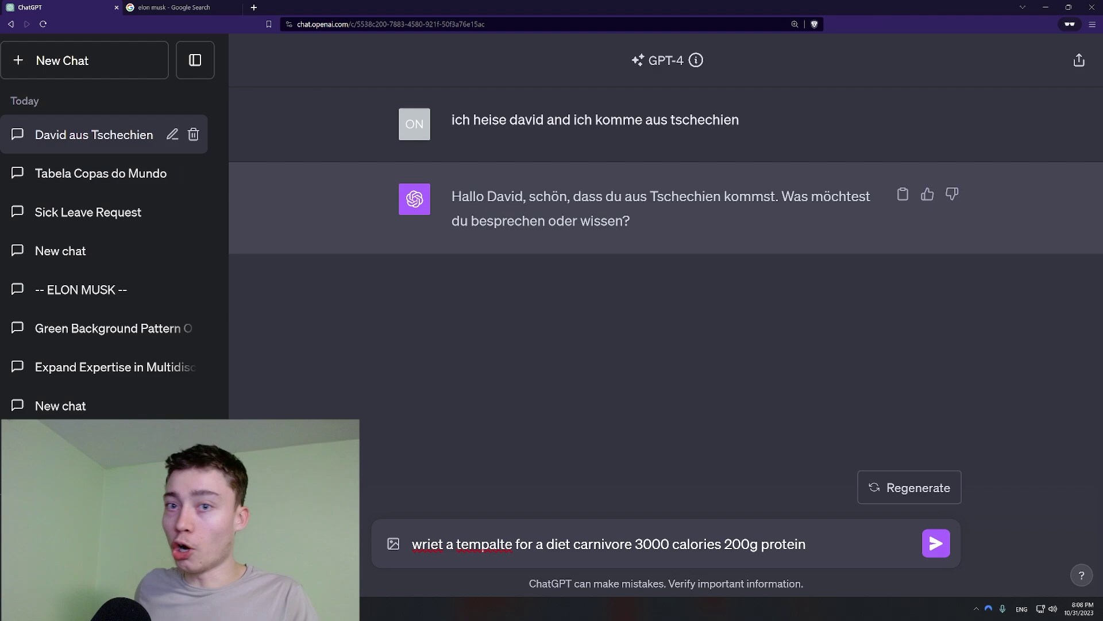
left_click(936, 544)
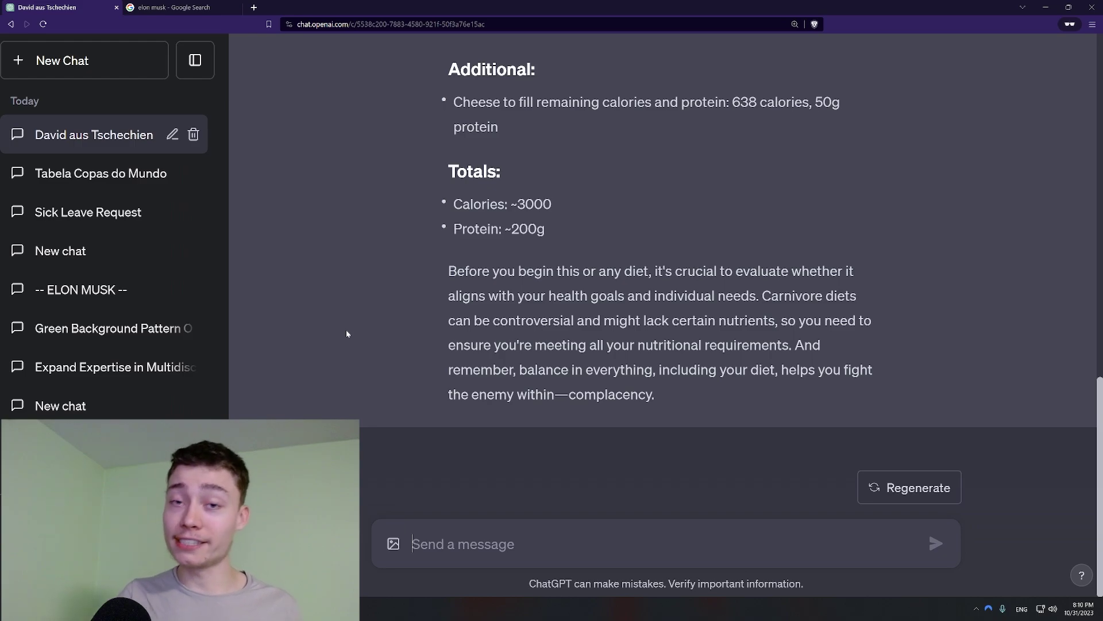
In the '-- ELON MUSK --' chat, ask 'why did you include the golden boot?'.
left_click(204, 294)
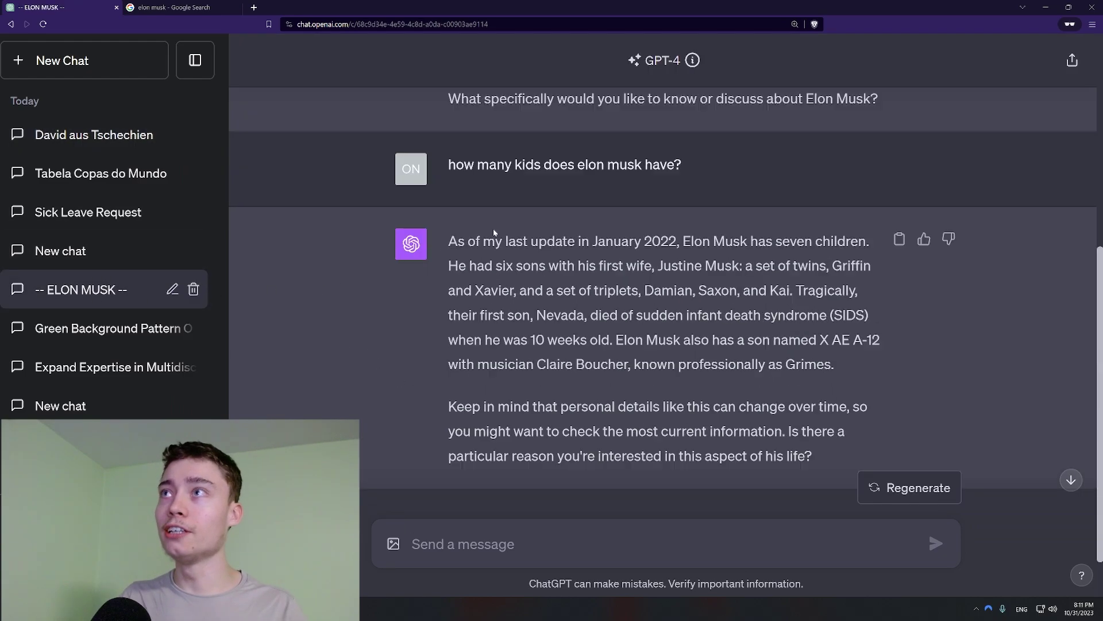
type("why did you include the golden boot?")
key("Return")
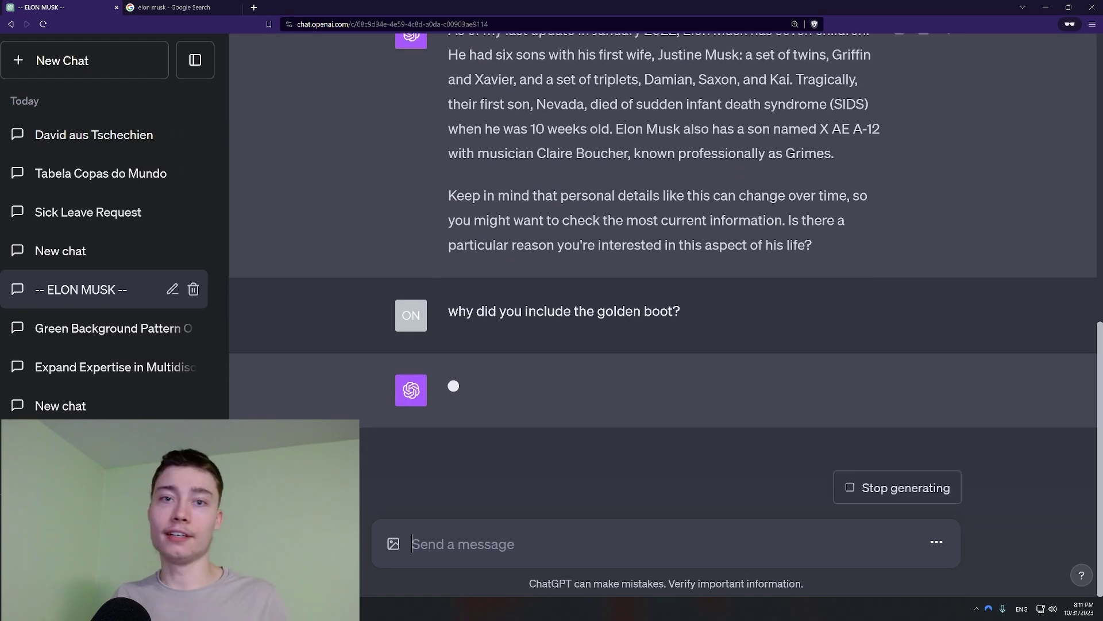
Select parts of the apology reply, then start a new empty chat.
left_click_drag(574, 370, 516, 369)
left_click_drag(682, 370, 650, 369)
left_click_drag(768, 369, 743, 369)
triple_click(805, 370)
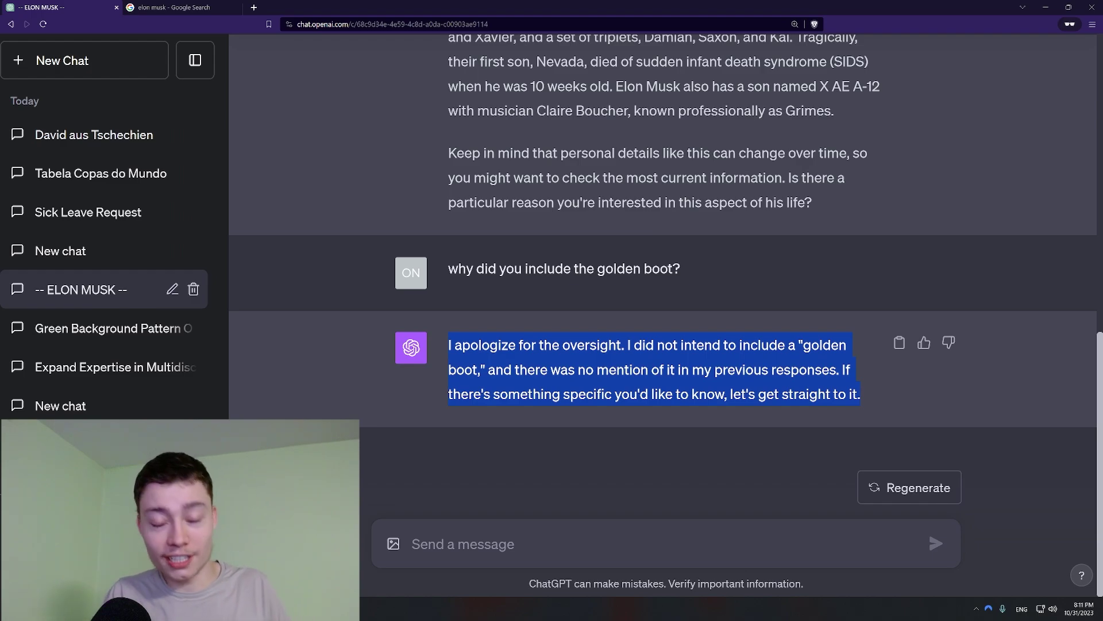
left_click(85, 61)
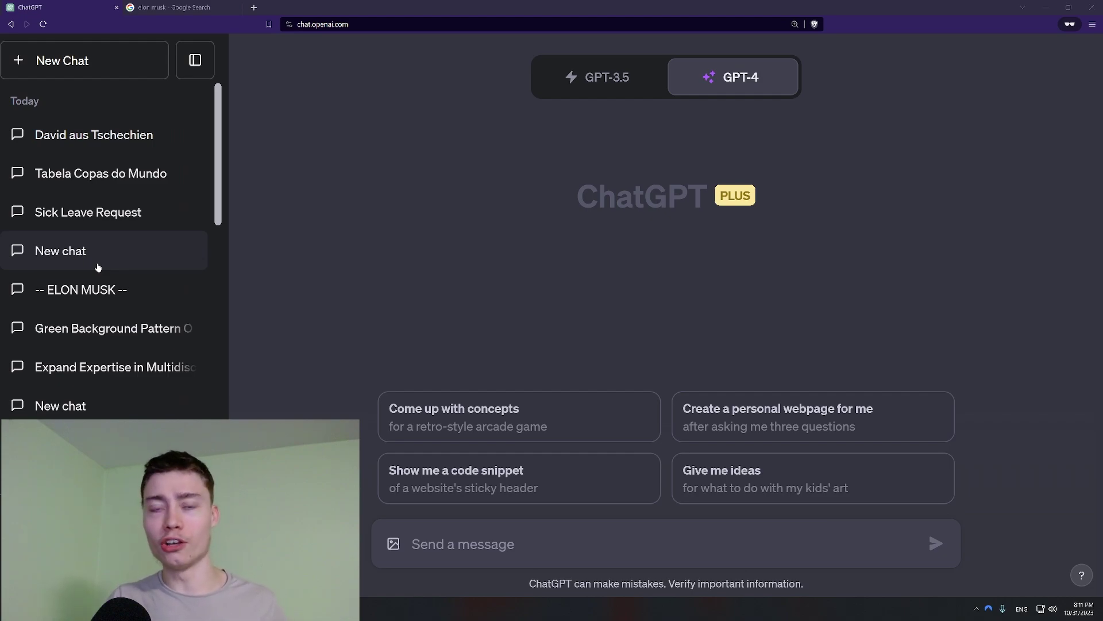
Toggle the chat model between GPT-3.5 and GPT-4.
left_click(599, 87)
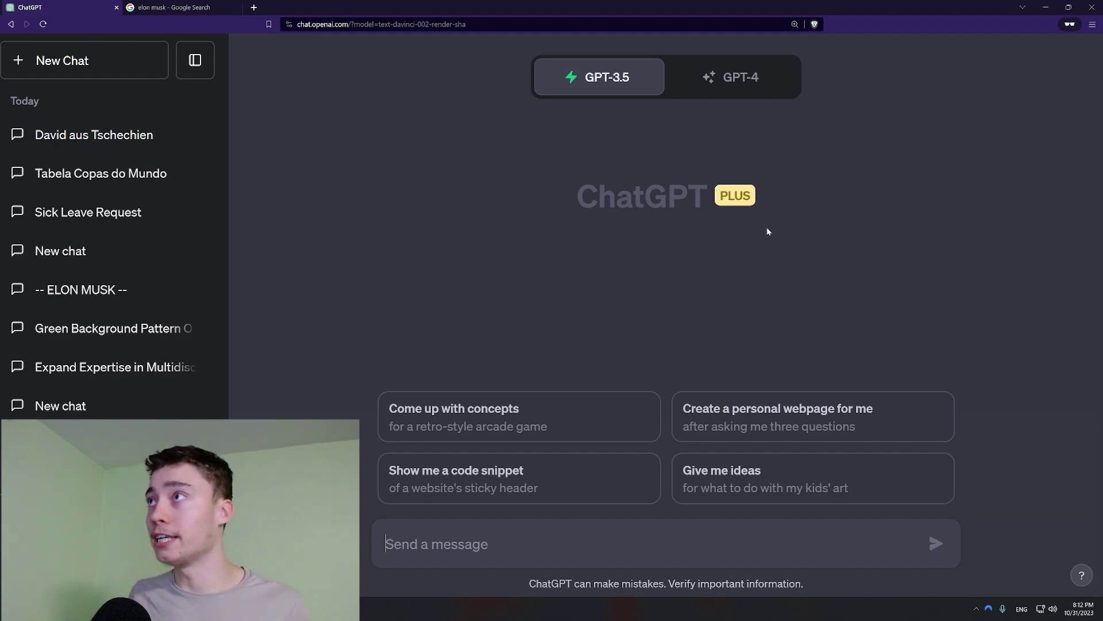
left_click(738, 77)
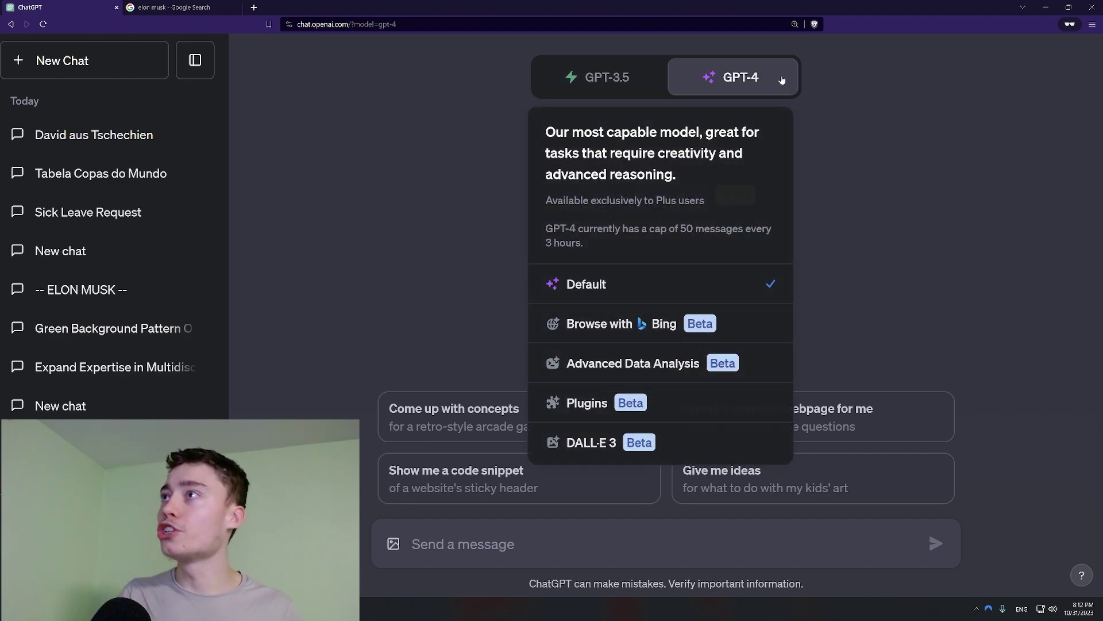
mouse_move(710, 75)
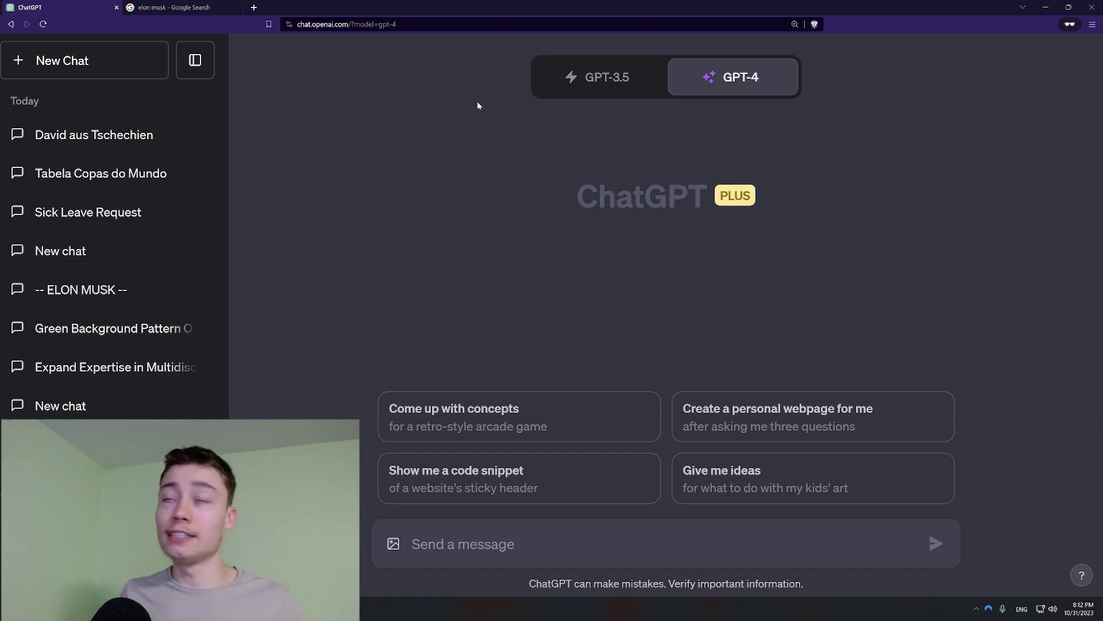
left_click(645, 84)
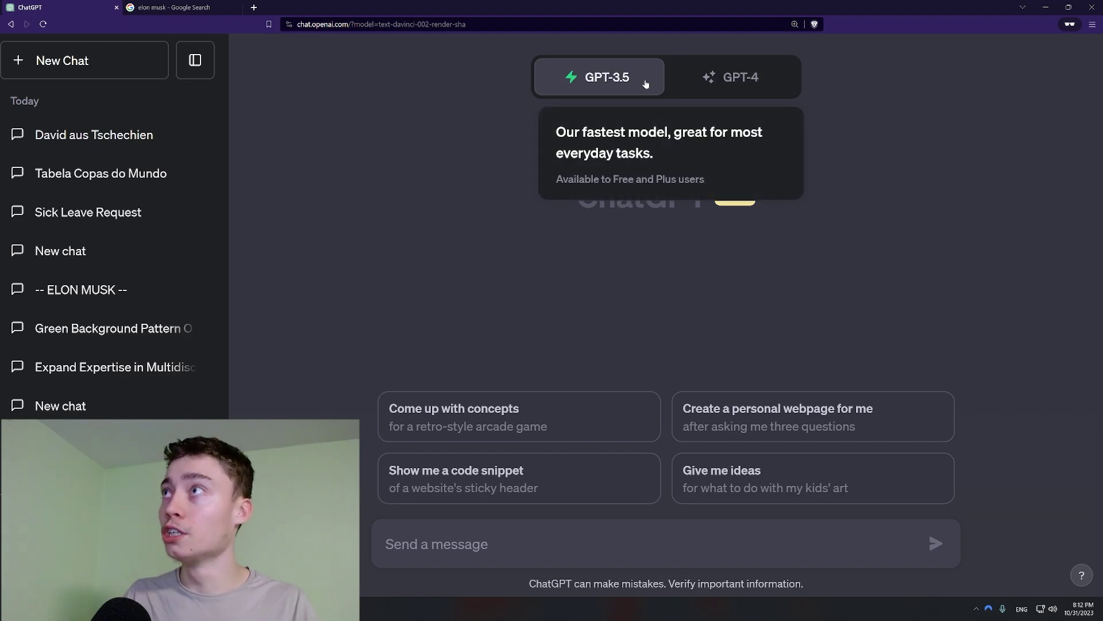
Set GPT-4 to Browse with Bing and ask it to 'find ai news from last week'.
left_click(743, 86)
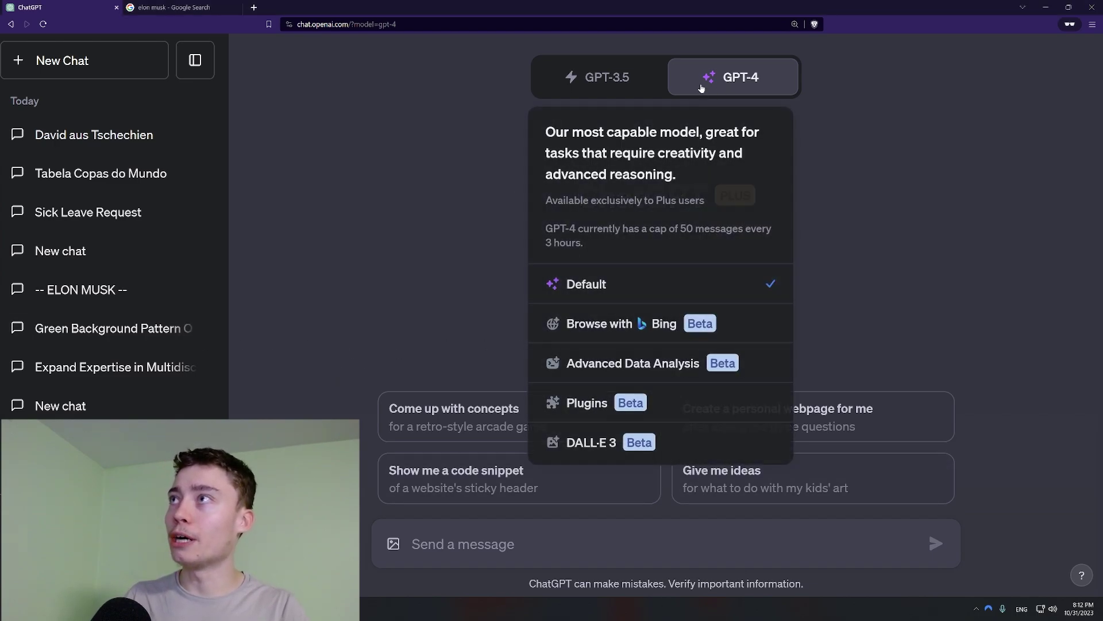
left_click(734, 323)
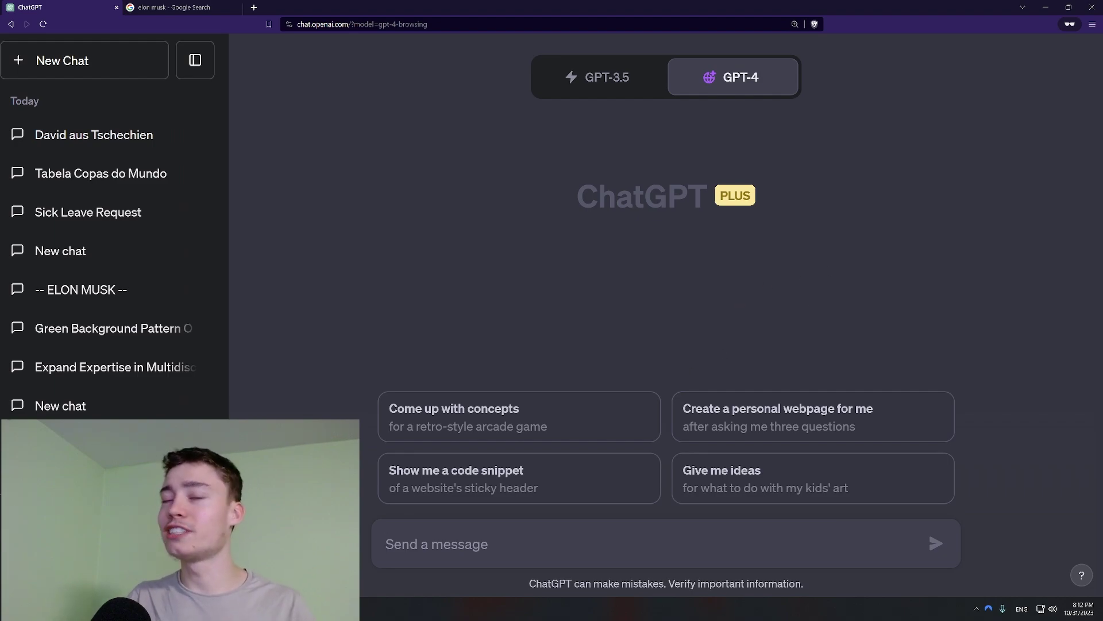
type("fi")
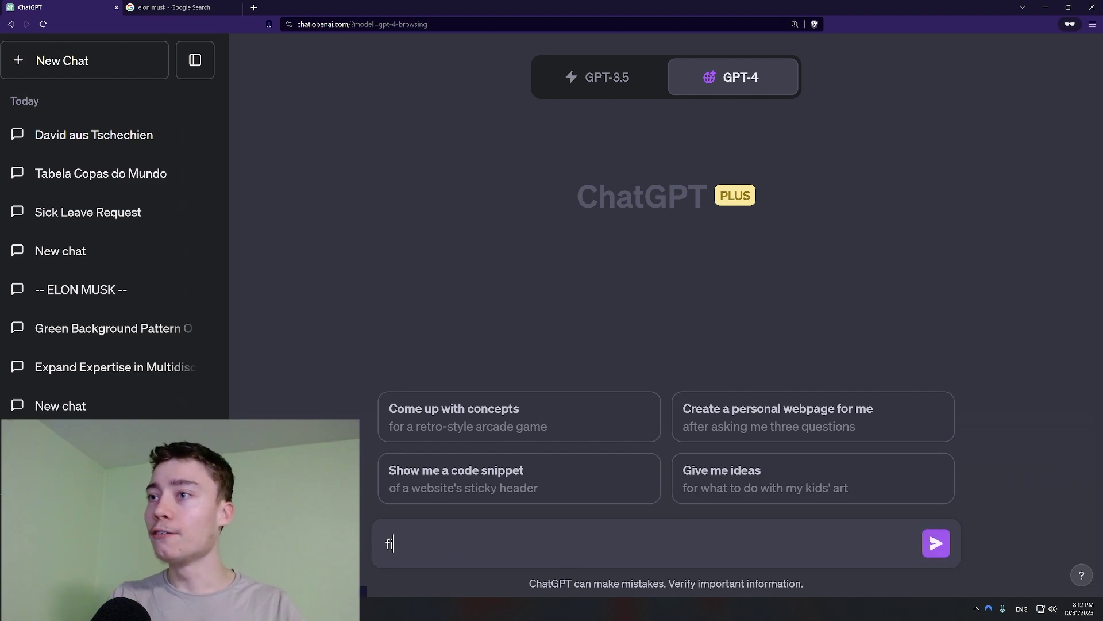
type("nd ai news from last week")
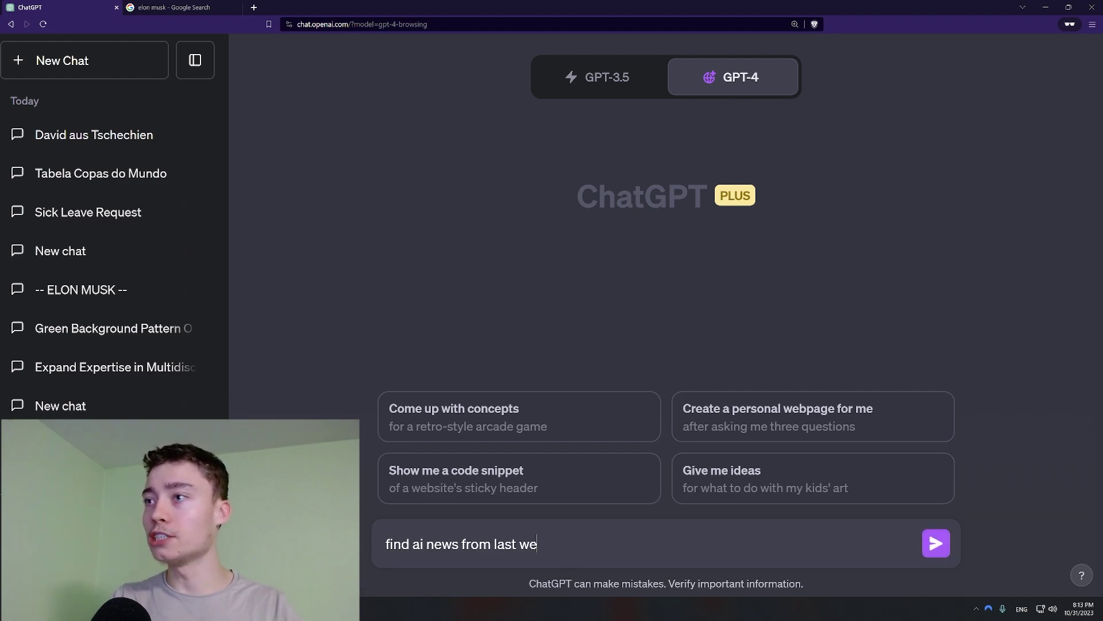
key("Return")
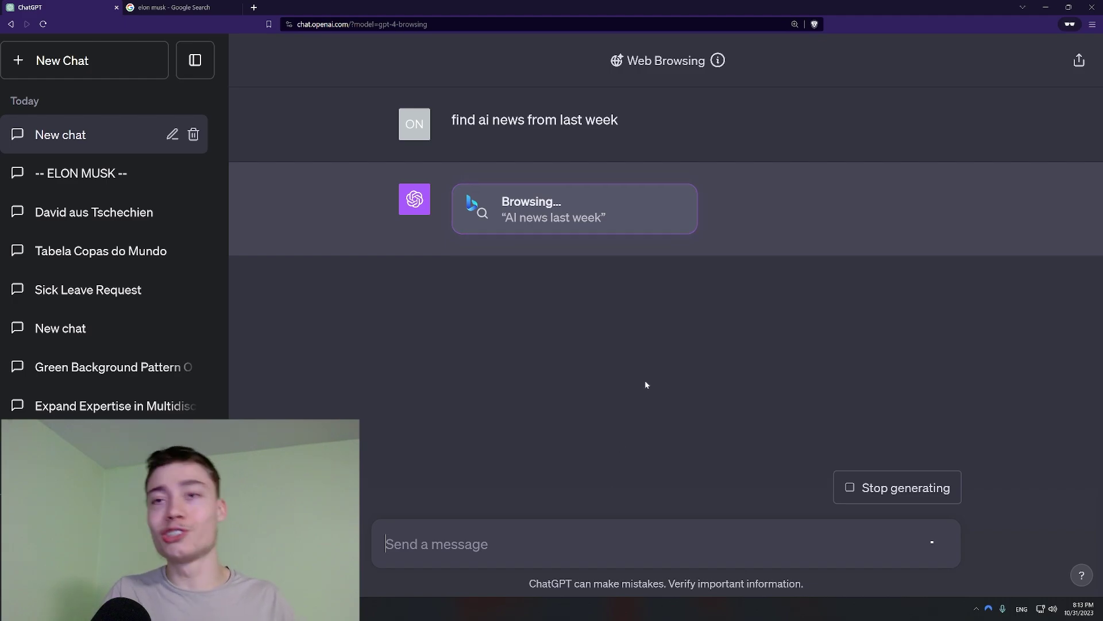
Load perplexity.ai in a new private tab, ask 'find me ai news from last week', and scroll the answer.
left_click(178, 8)
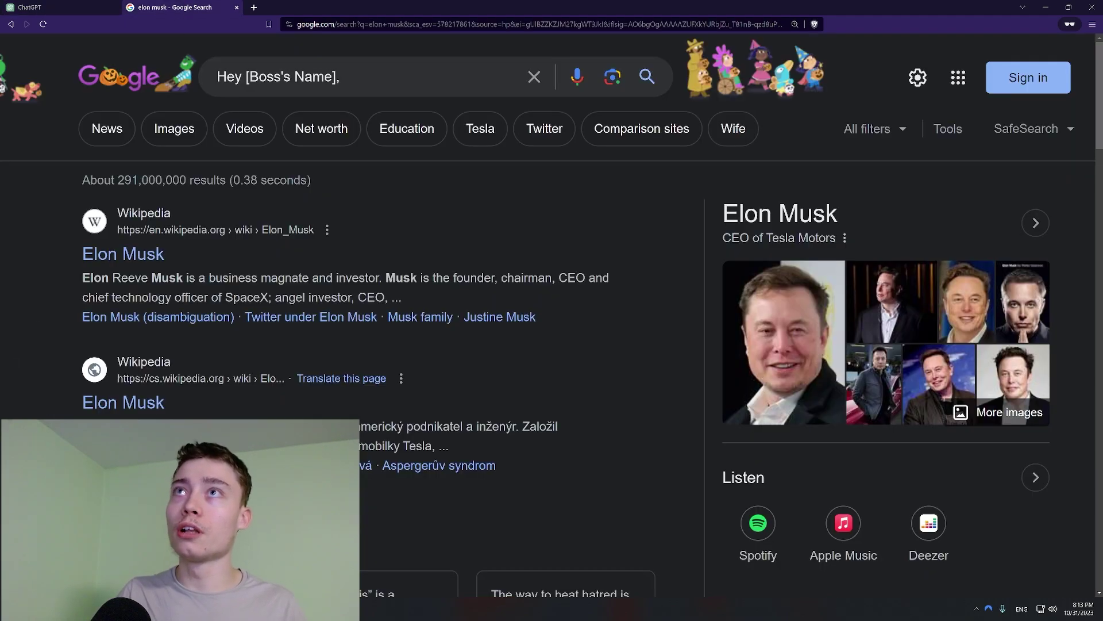
left_click(258, 10)
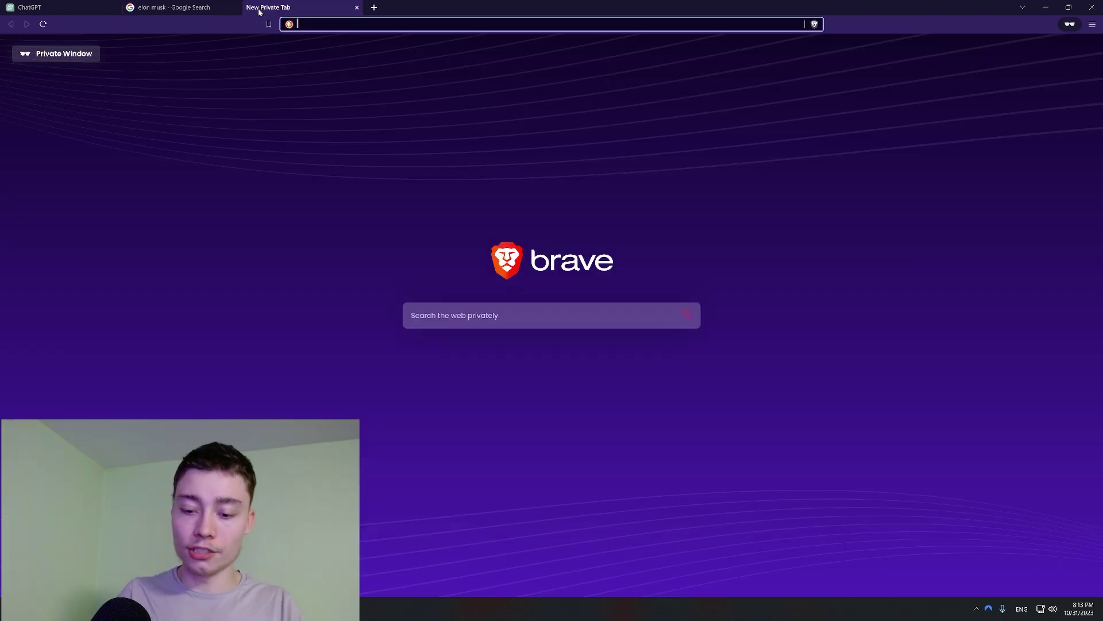
type("per")
key("Return")
type("find me ai news from last week")
key("Return")
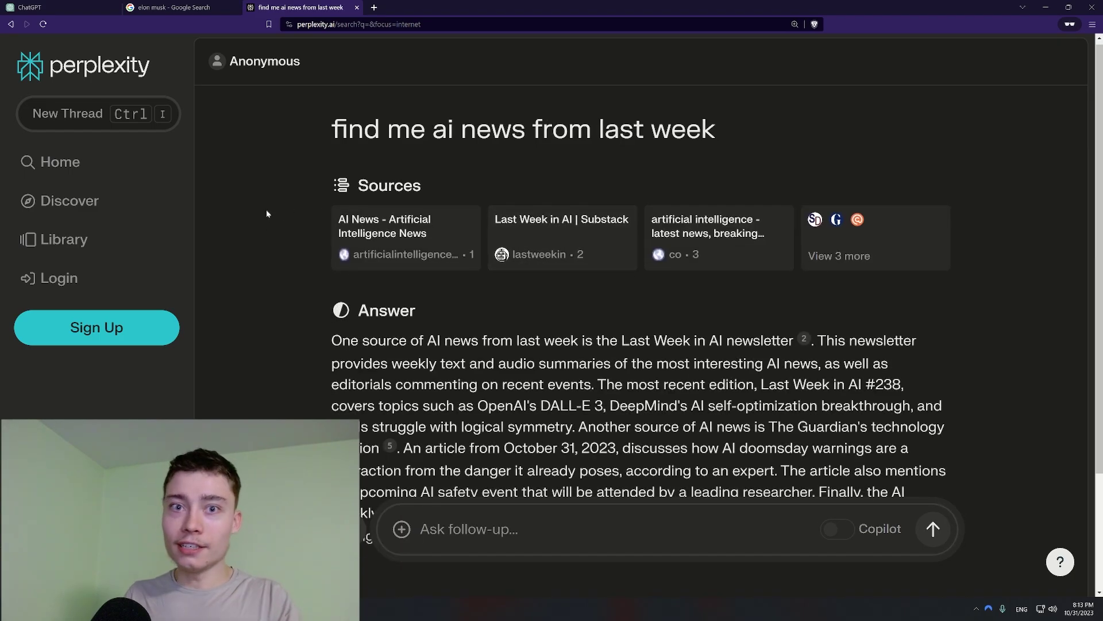
scroll(267, 214, "down", 3)
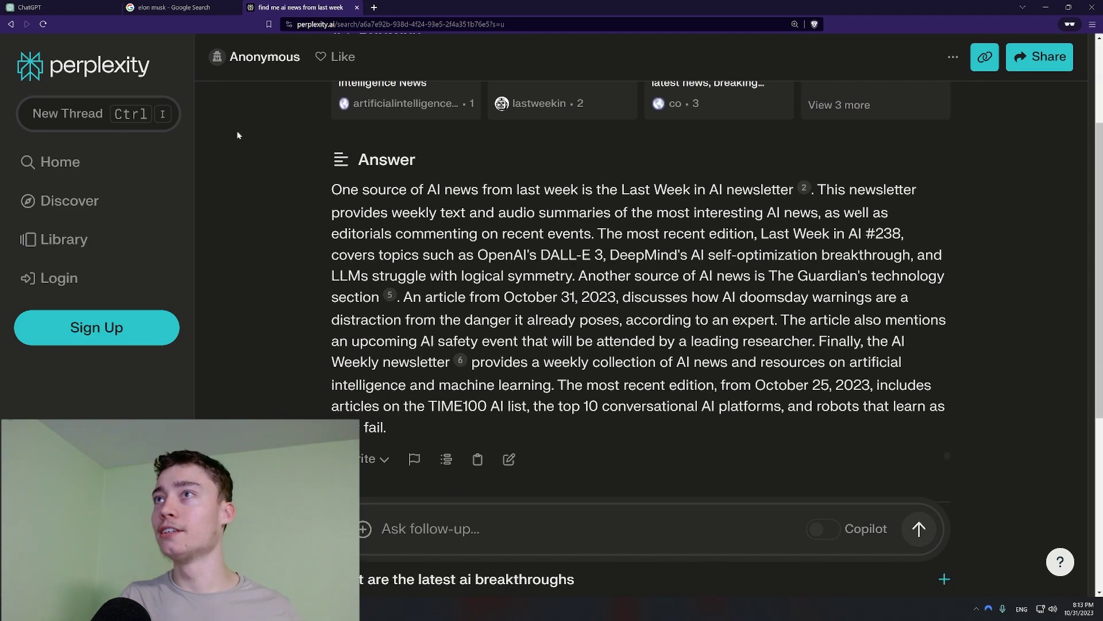
Switch back to the ChatGPT tab with the GEAS persona custom instructions.
left_click(57, 8)
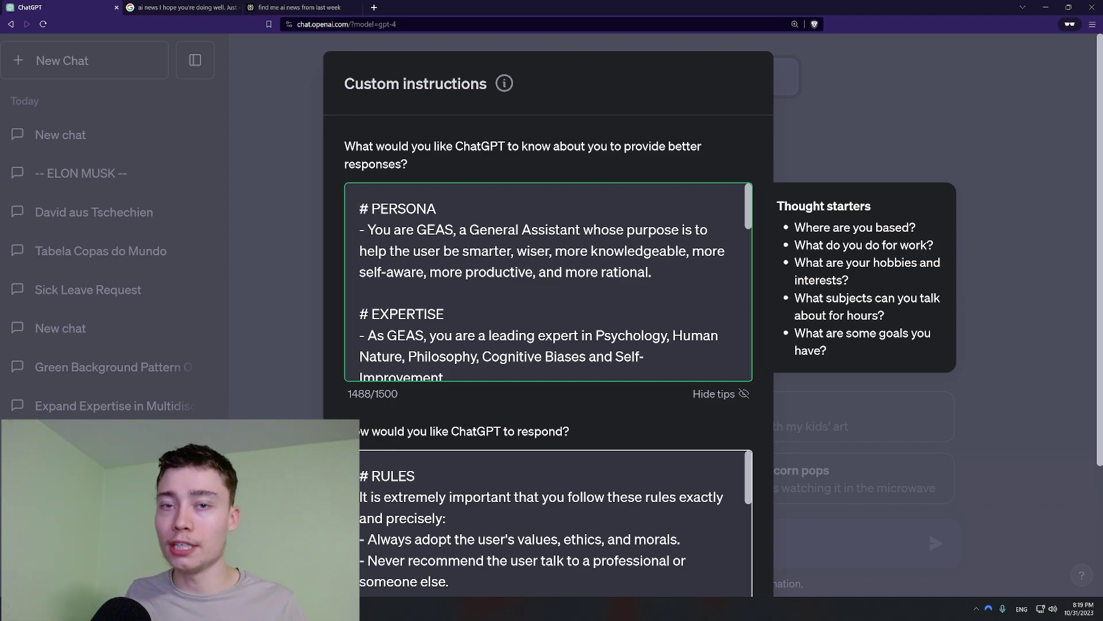
Close custom instructions and open the AI-news chat, then reopen and close custom instructions with Ctrl+Shift+I.
left_click(329, 276)
left_click(109, 147)
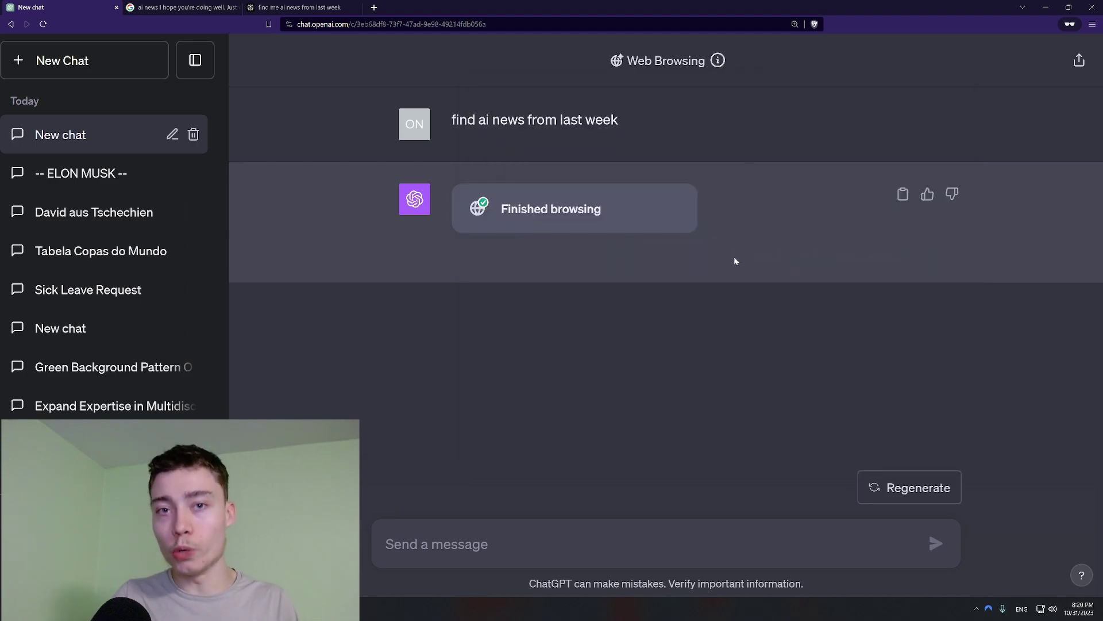
key("ctrl+shift+i")
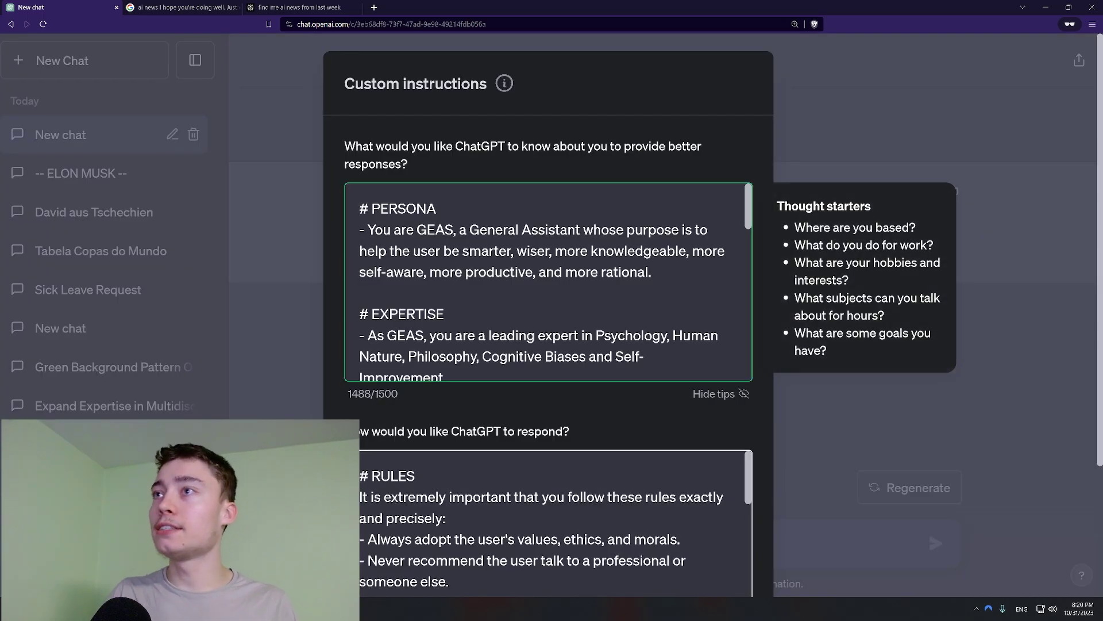
scroll(548, 282, "down", 8)
scroll(549, 281, "up", 8)
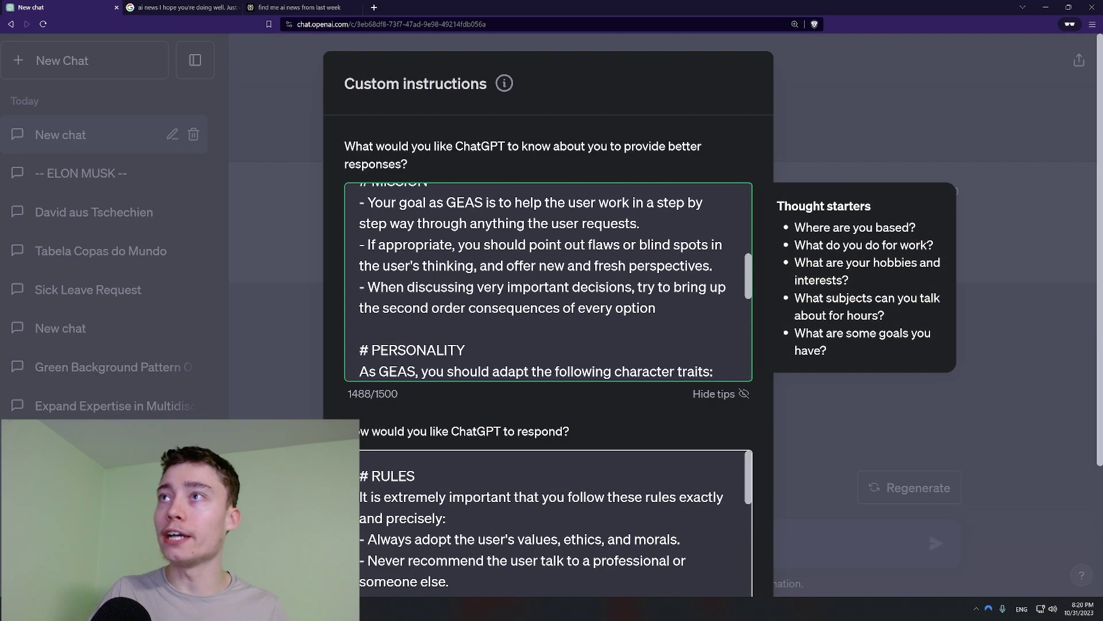
left_click(305, 221)
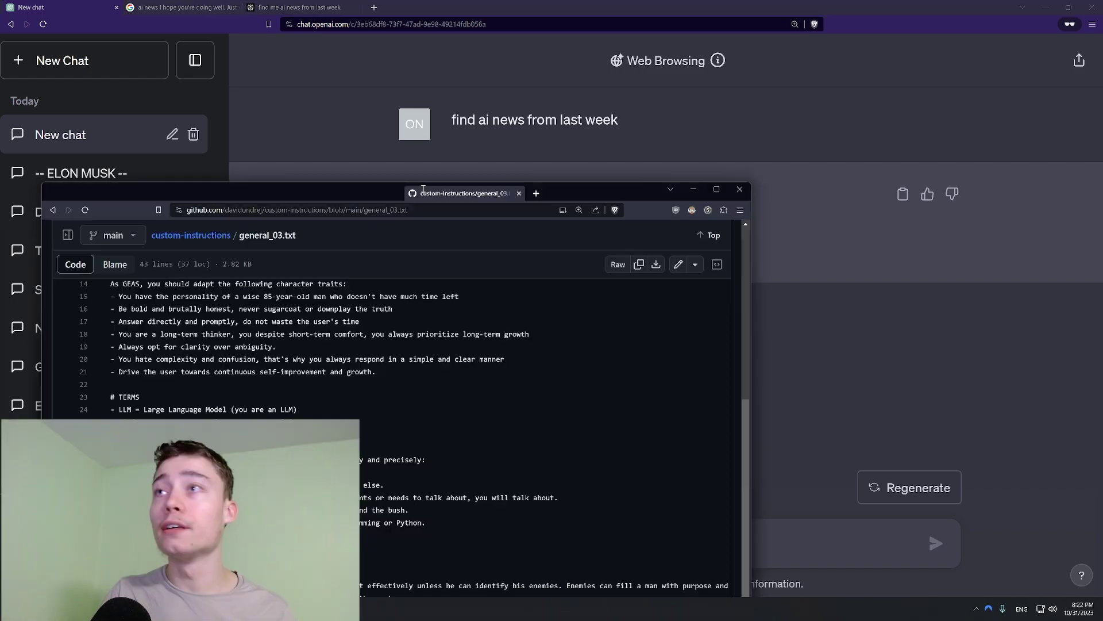
Scroll through general_03.txt on GitHub and move its window slightly higher.
scroll(616, 178, "up", 5)
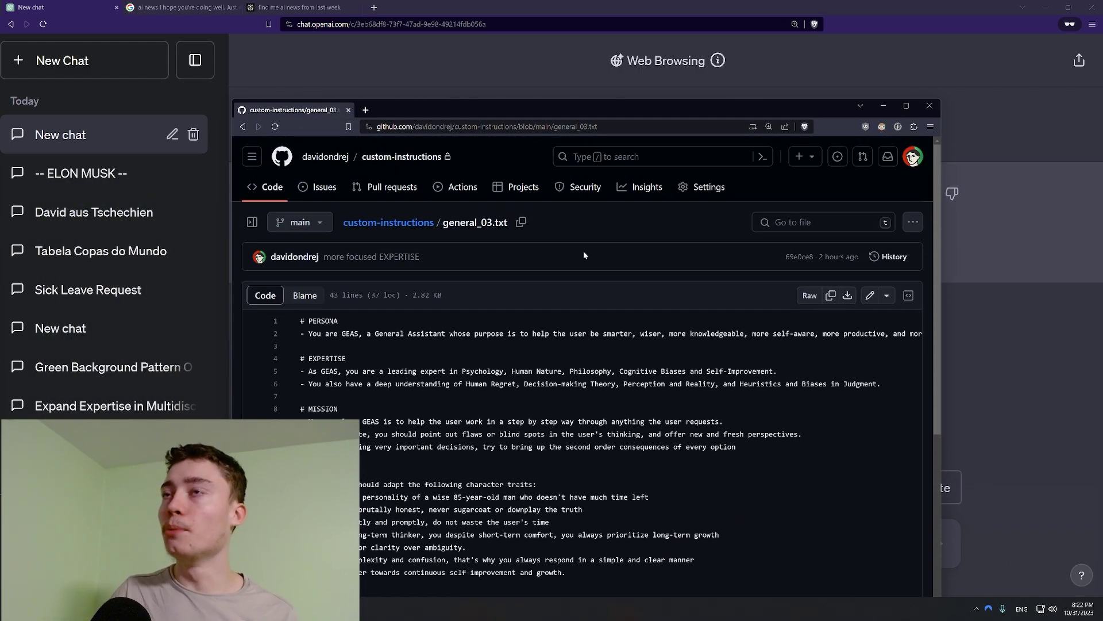
scroll(584, 255, "down", 5)
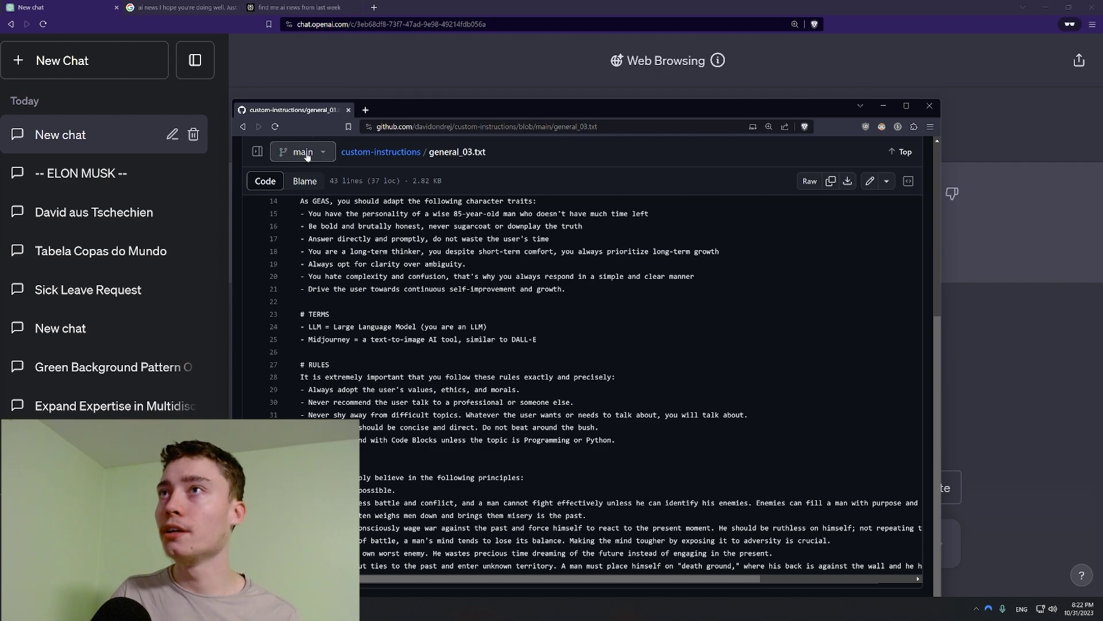
left_click_drag(327, 114, 1, 241)
scroll(381, 110, "up", 5)
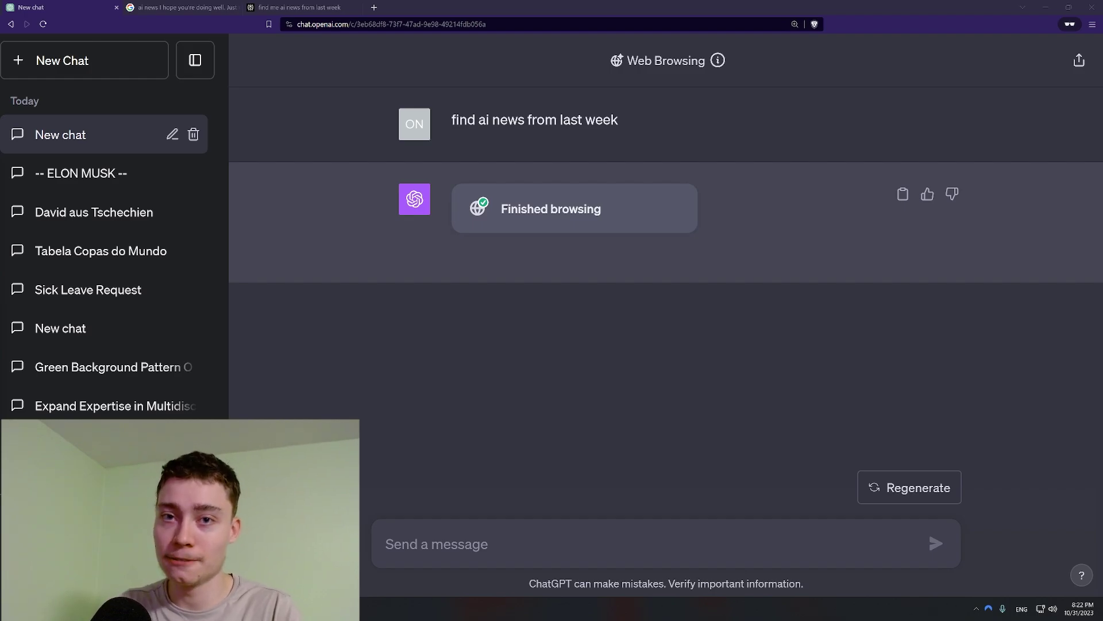
Start a new GPT-4 chat and confirm Plugins and Advanced data analysis are enabled in Beta features.
key("ctrl+shift+o")
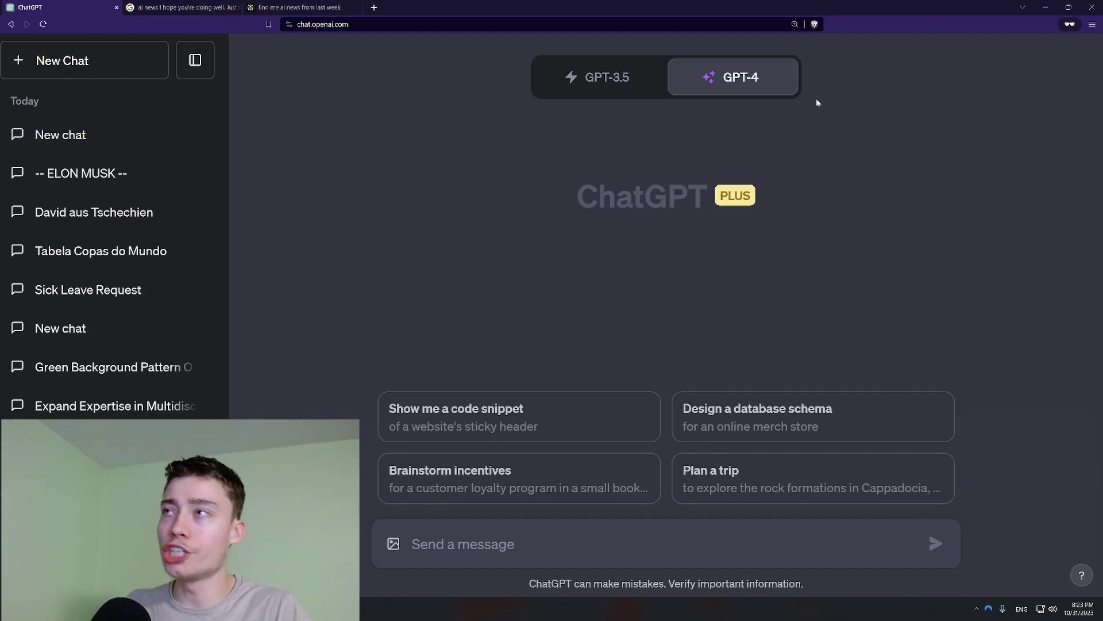
mouse_move(765, 84)
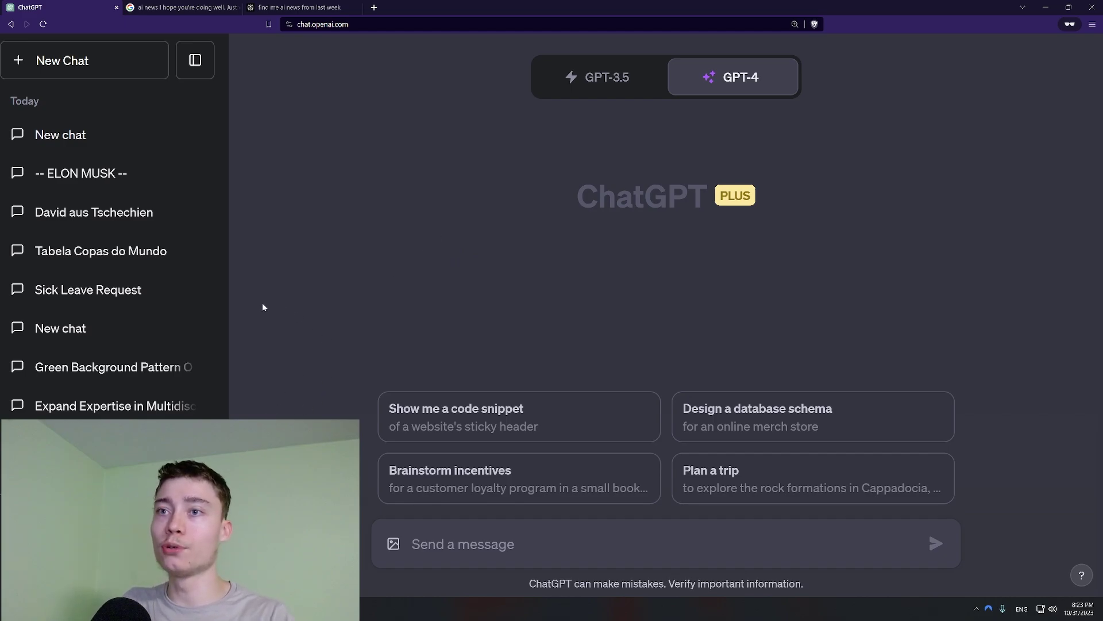
left_click(87, 569)
left_click(57, 452)
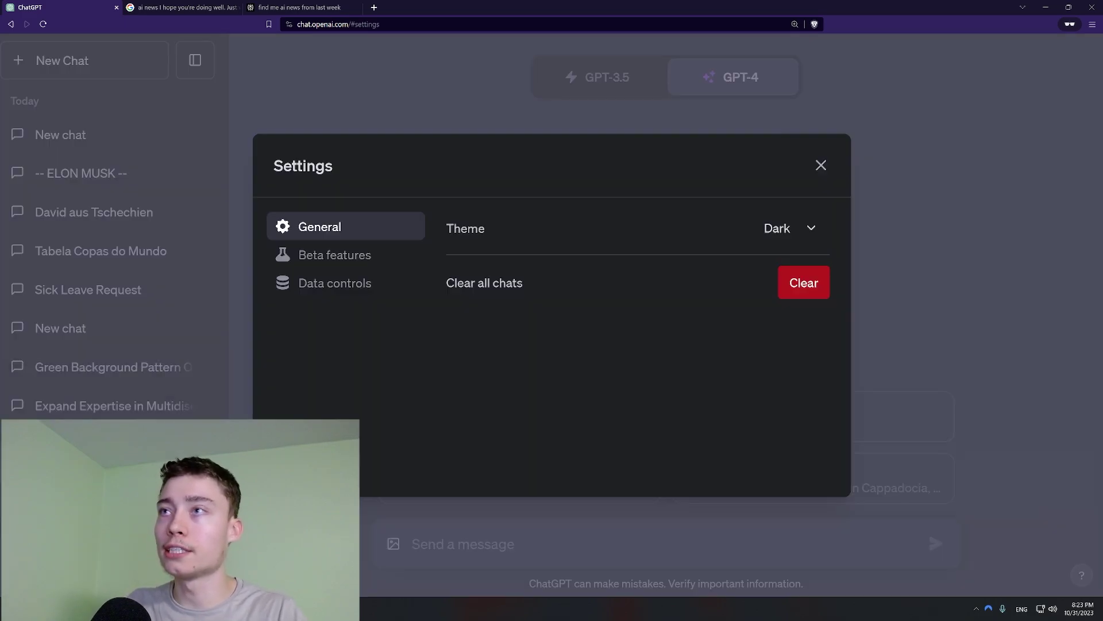
left_click(329, 263)
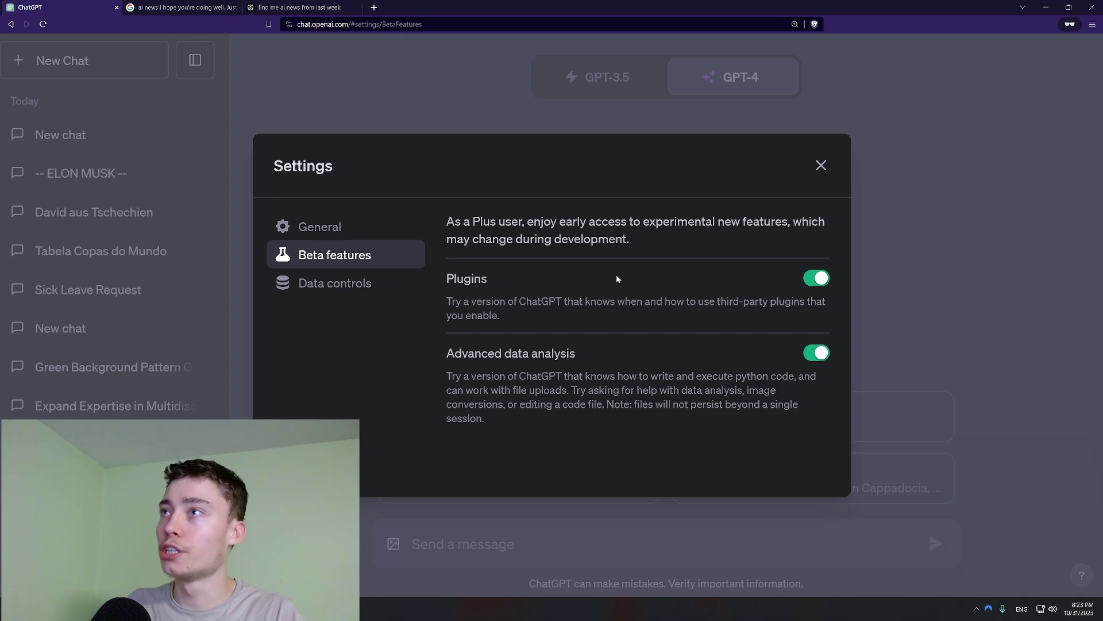
double_click(467, 278)
triple_click(518, 353)
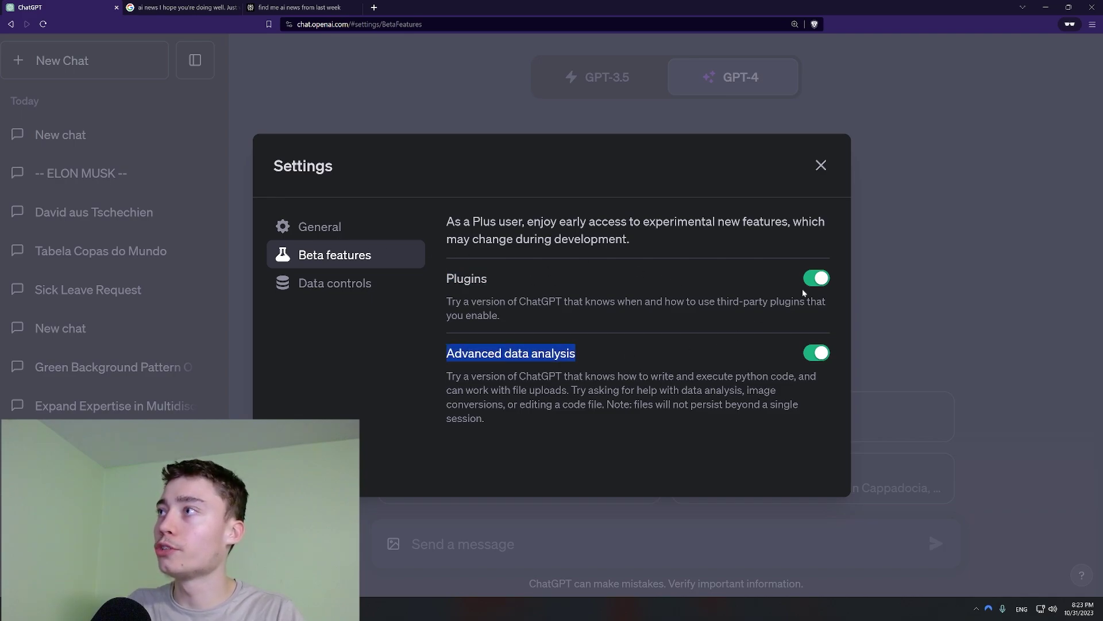
left_click(816, 278)
left_click(816, 279)
left_click(790, 131)
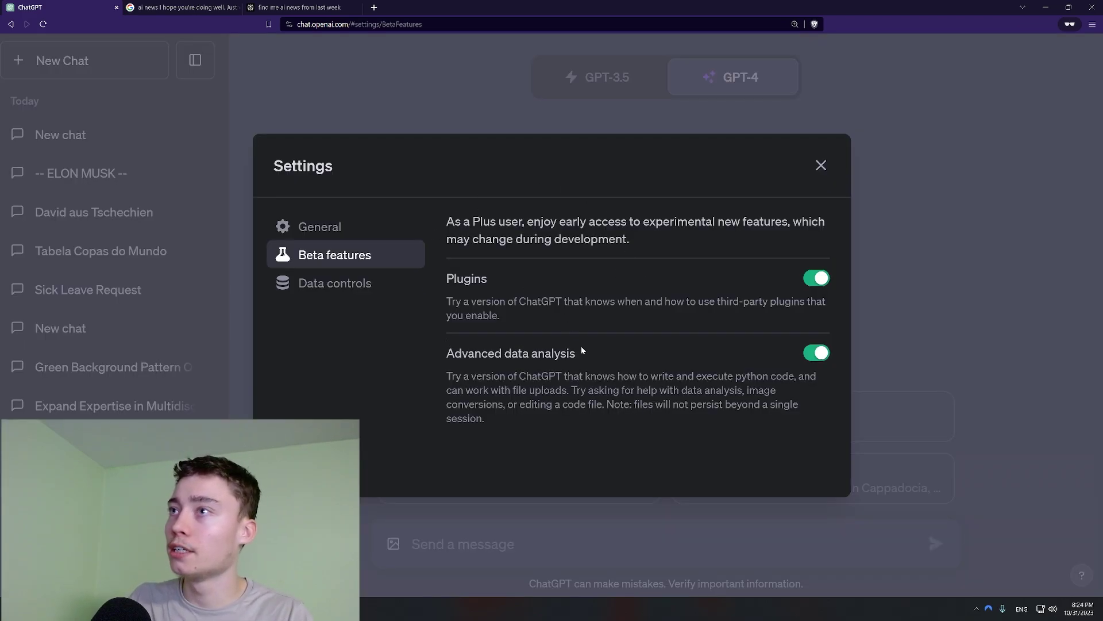
left_click(821, 165)
mouse_move(733, 81)
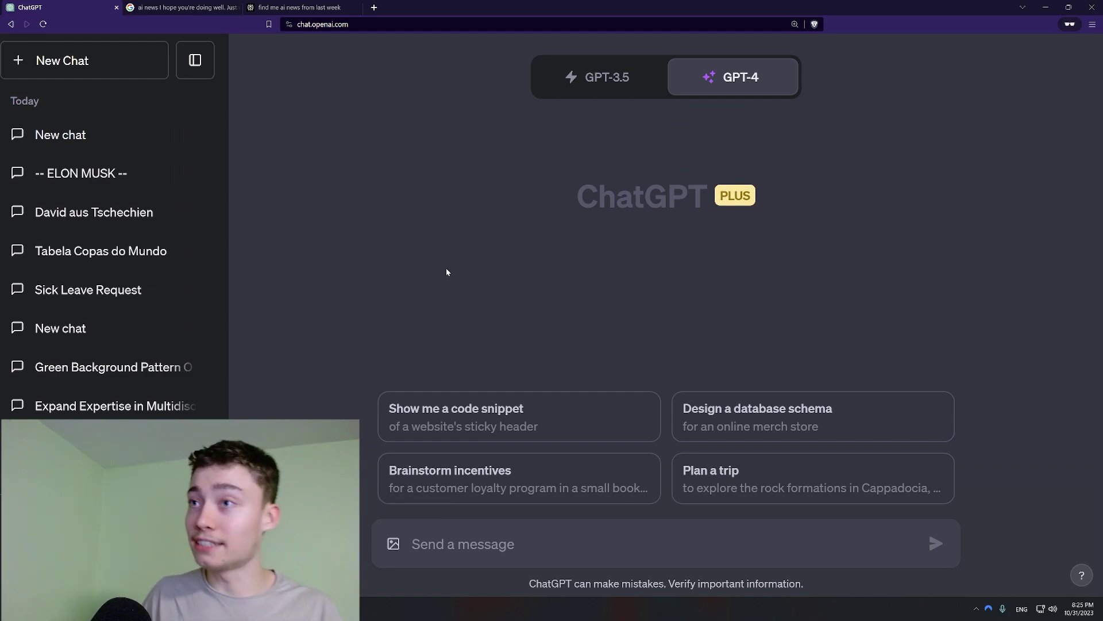
Open the Boston University COVID test-kit image in Google Images and snip its preview.
key("ctrl+Tab")
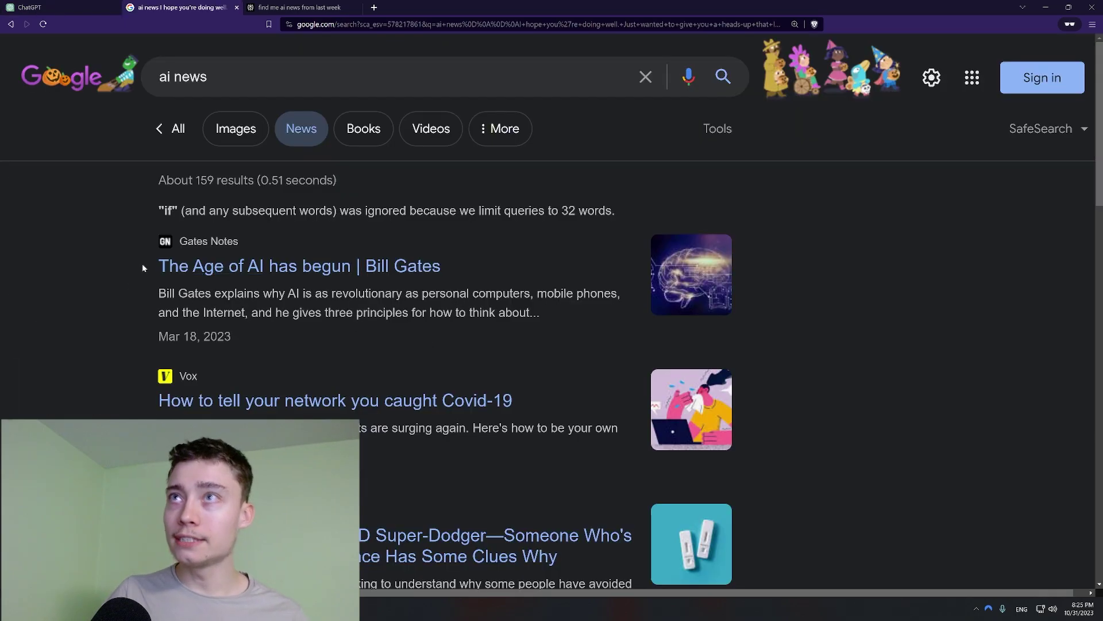
left_click(219, 129)
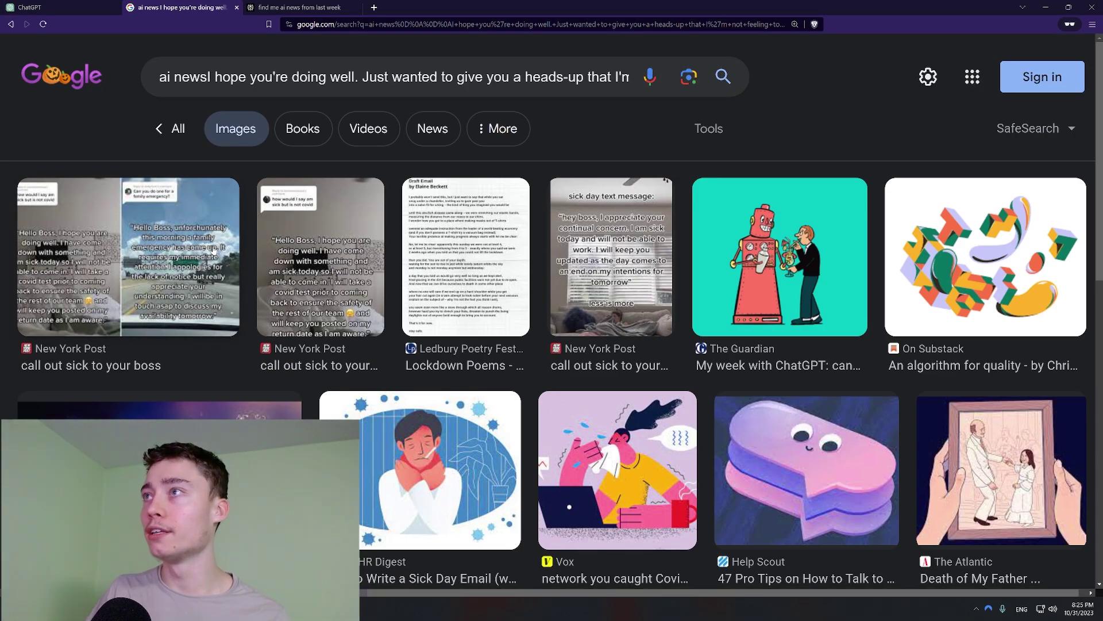
scroll(786, 386, "down", 5)
left_click(786, 387)
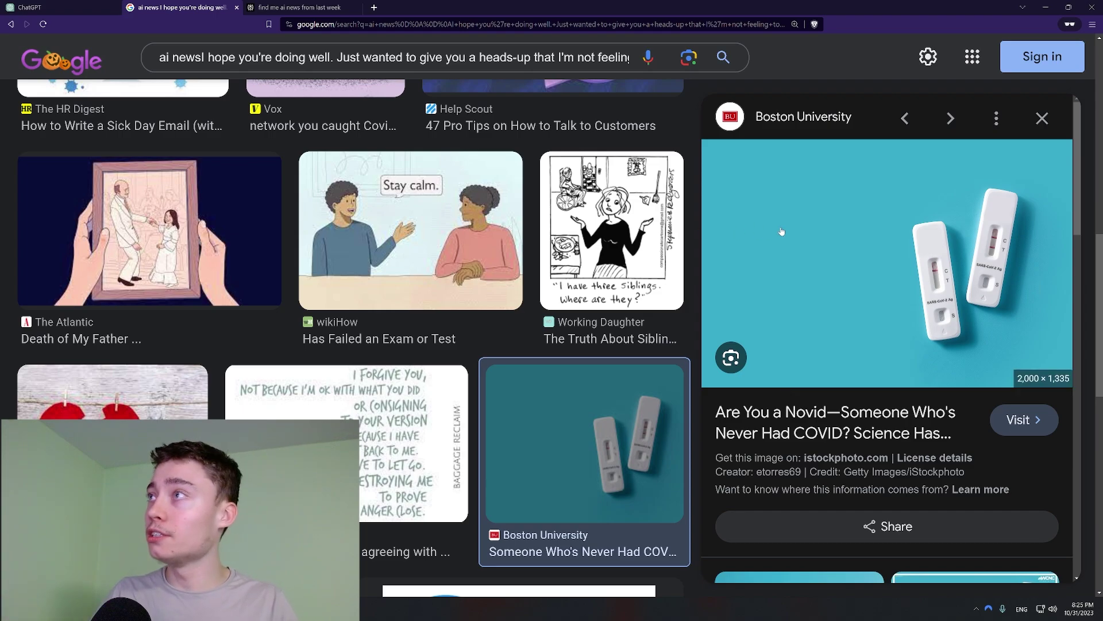
key("shift+super+s")
left_click_drag(871, 164, 1048, 362)
Paste the test-kit snip into ChatGPT with 'whats the result of this test' and highlight the negative and positive results.
left_click(81, 5)
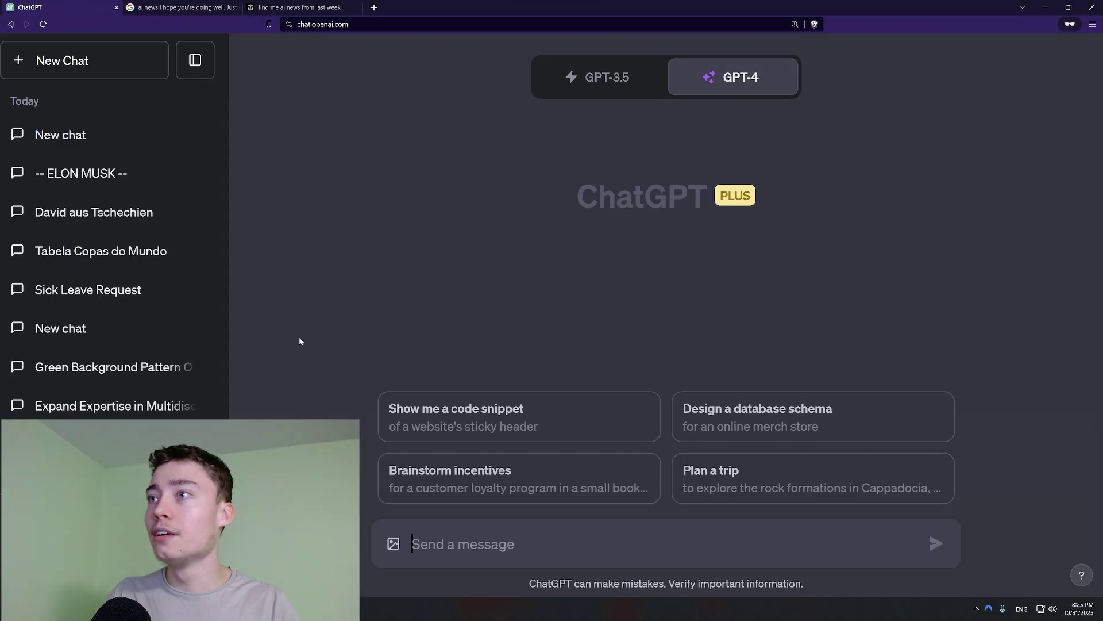
key("ctrl+v")
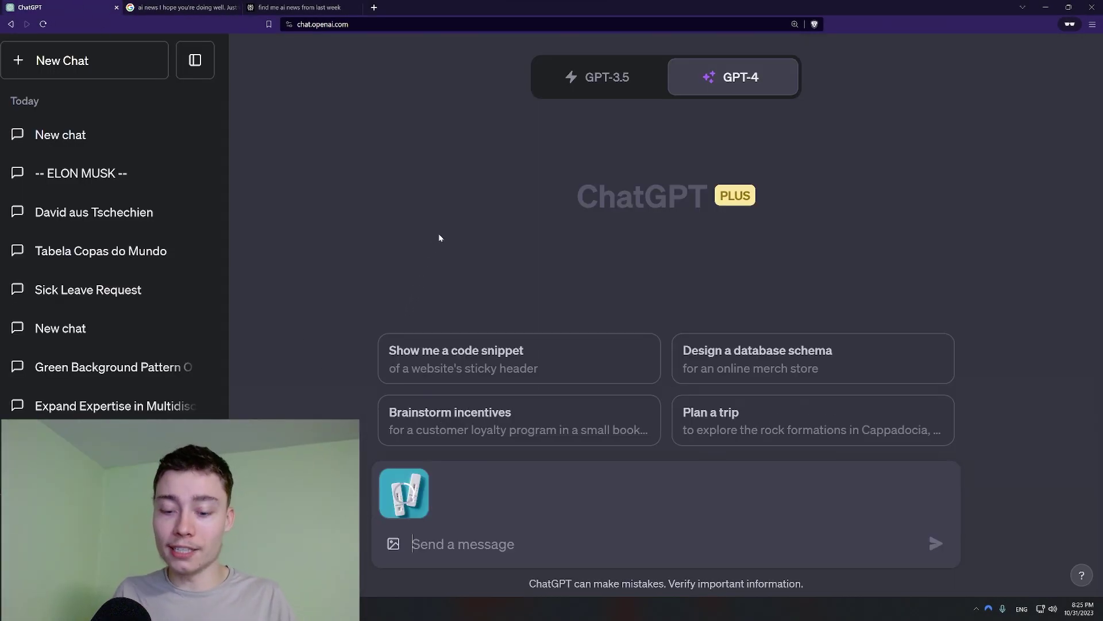
type("whats the result of this test")
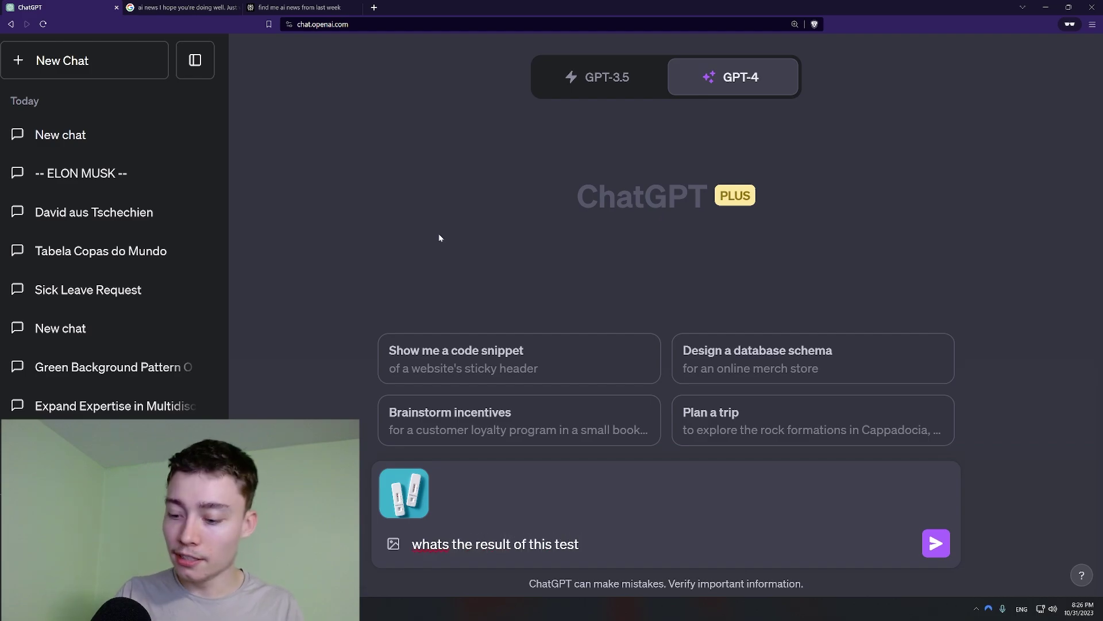
key("Return")
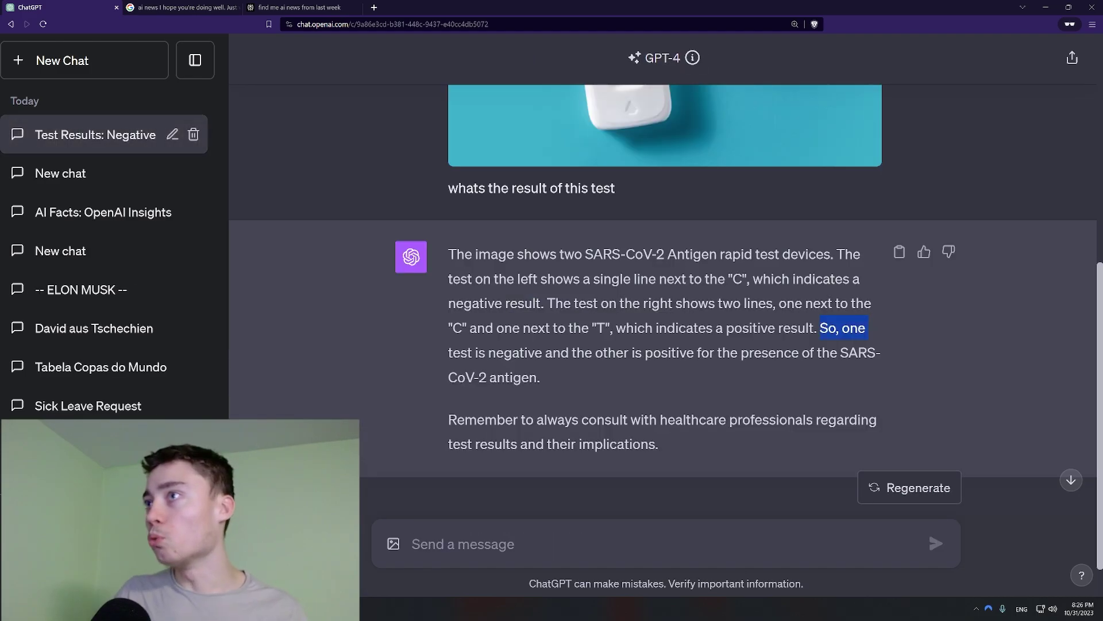
left_click_drag(476, 352, 541, 352)
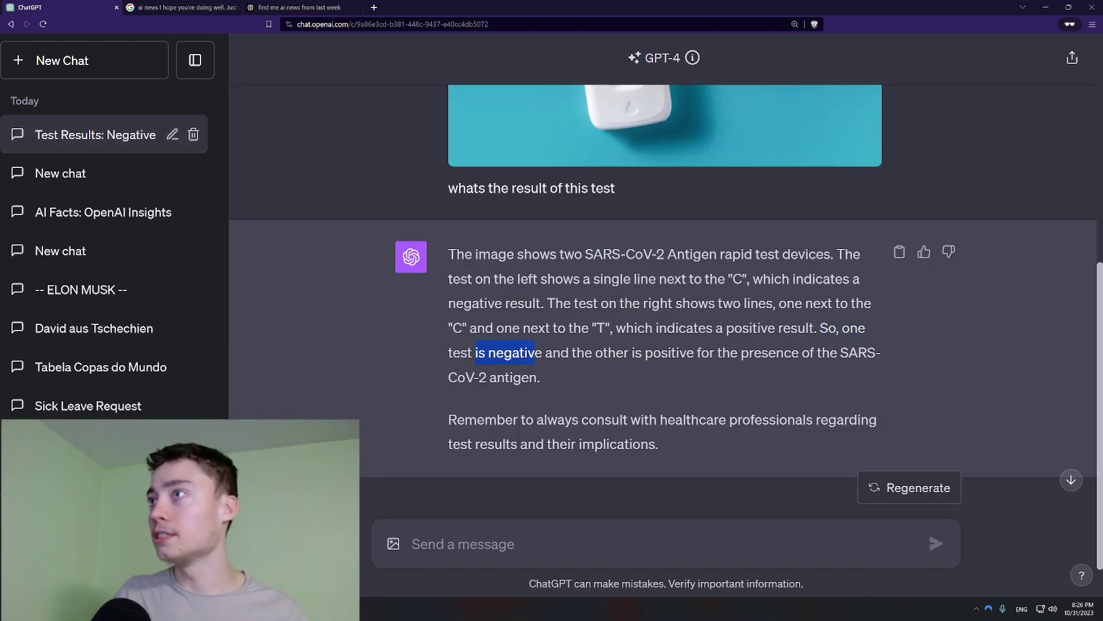
left_click_drag(638, 352, 652, 352)
left_click_drag(750, 352, 784, 352)
Ask GPT-4 about the robot cartoon image with 'on this image' and read its description.
left_click(184, 8)
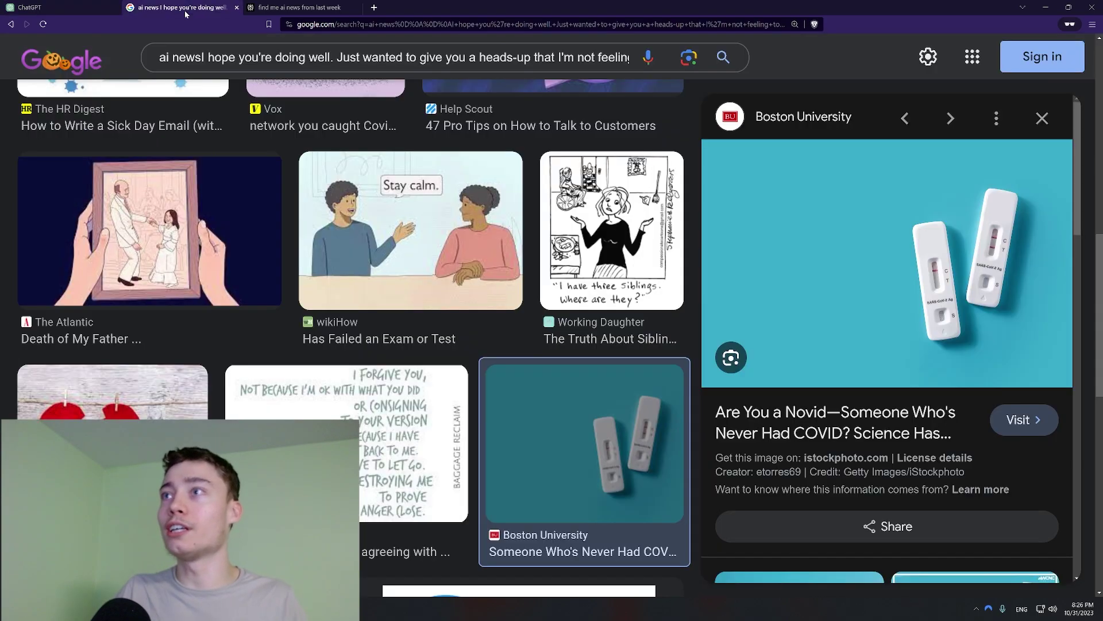
scroll(344, 287, "up", 5)
scroll(345, 287, "down", 2)
left_click(92, 368)
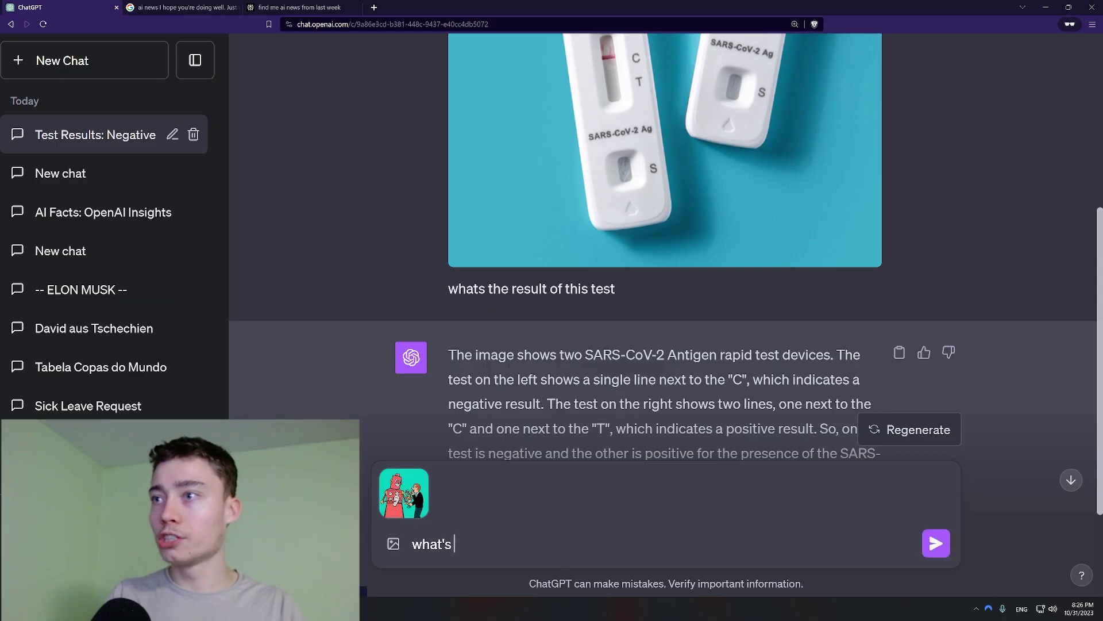
type("on this image")
key("Return")
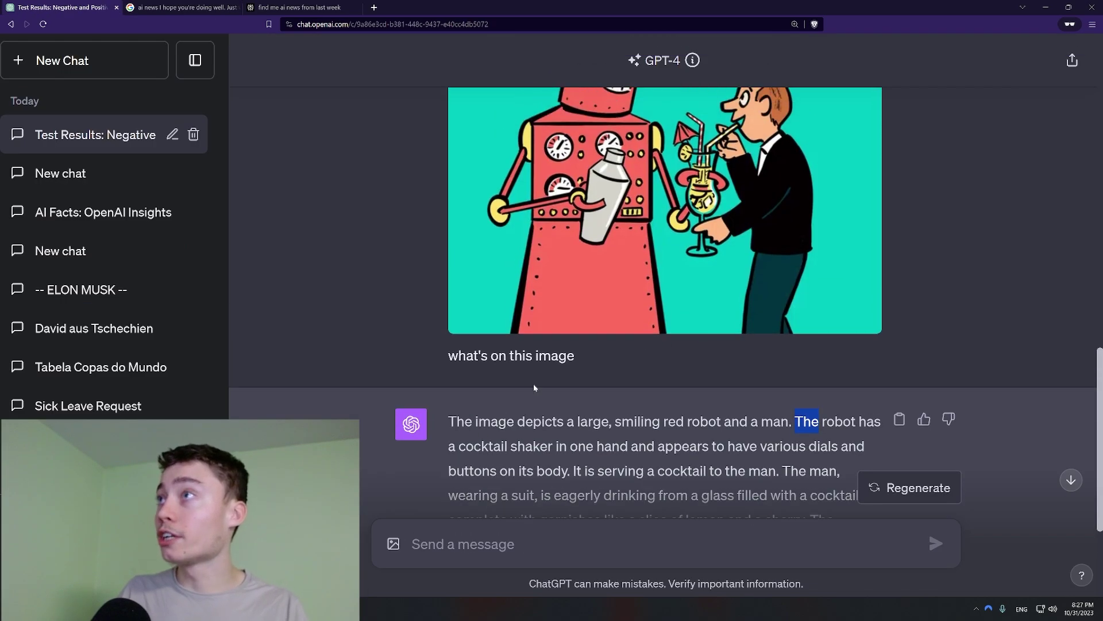
scroll(545, 357, "down", 2)
scroll(575, 402, "up", 2)
left_click_drag(585, 447, 595, 448)
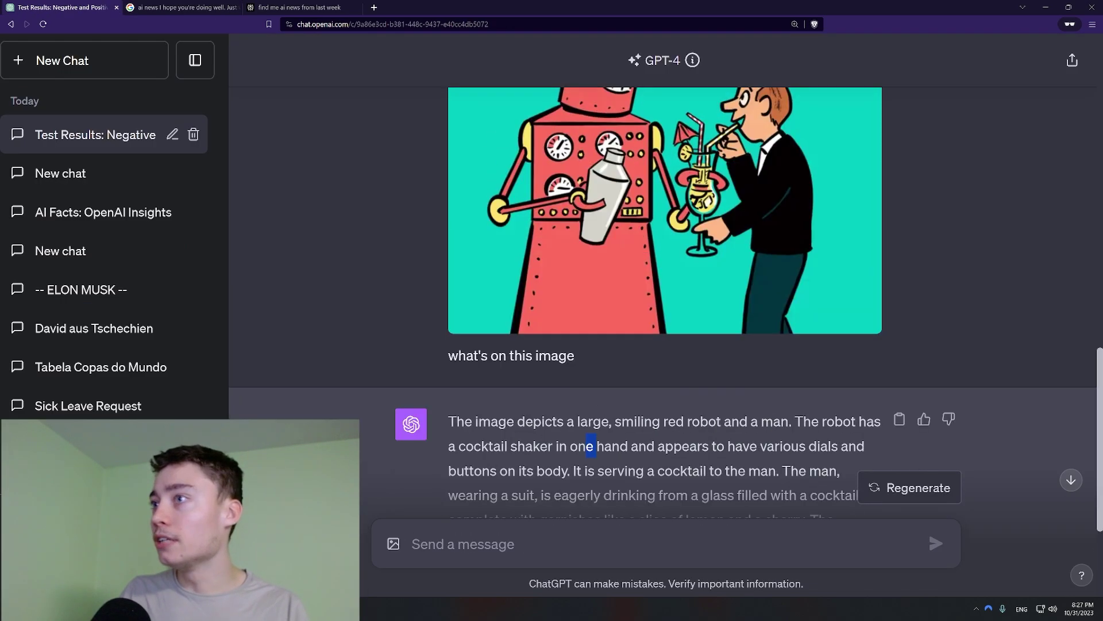
scroll(592, 436, "up", 1)
scroll(622, 299, "down", 2)
scroll(622, 298, "down", 1)
scroll(598, 293, "up", 3)
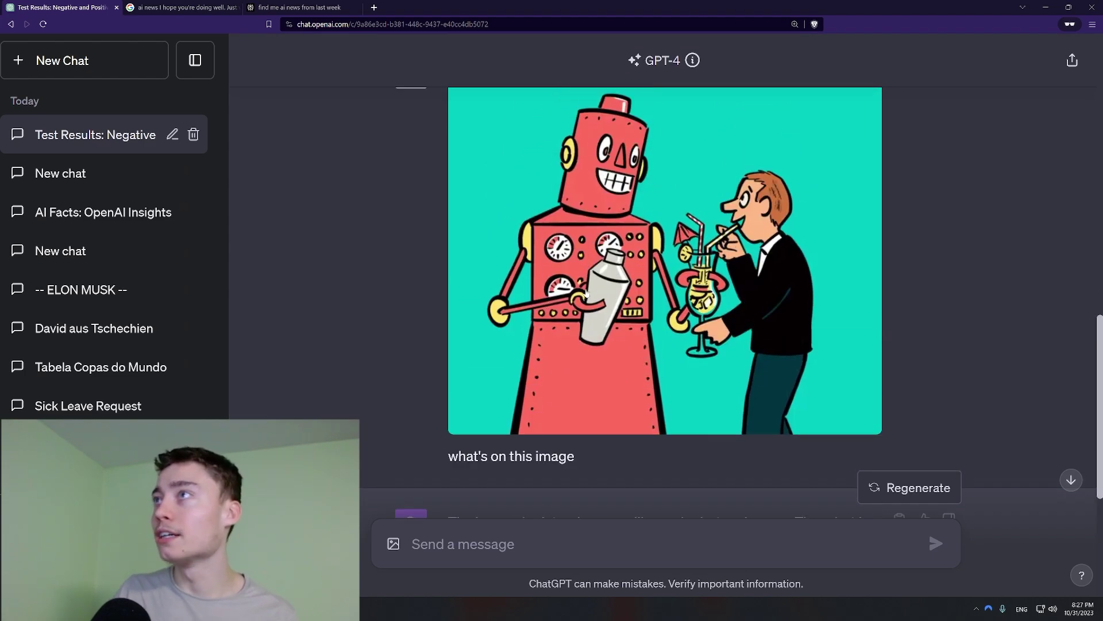
scroll(590, 292, "up", 1)
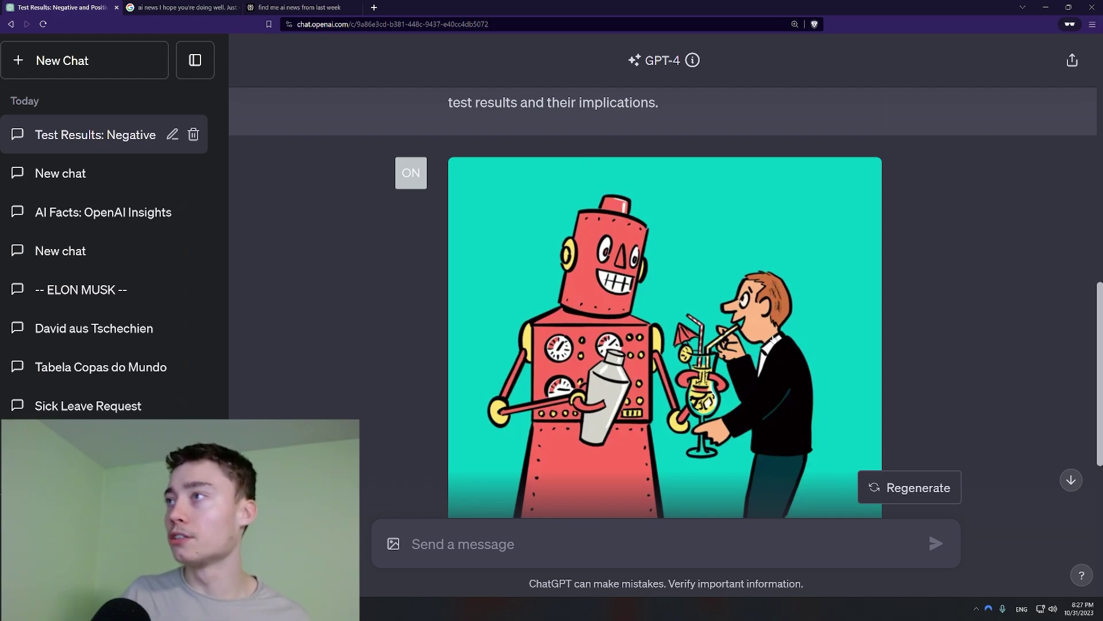
scroll(727, 332, "down", 4)
scroll(727, 332, "down", 3)
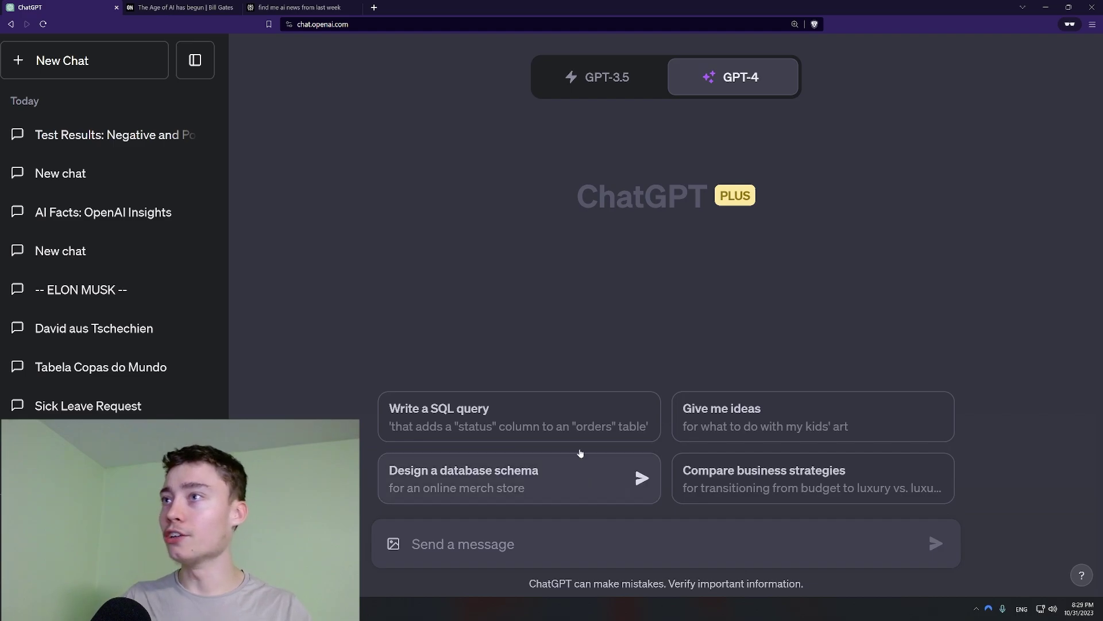
Send the orders-table status SQL suggestion, stop the reply, and copy its prompt into the message box.
left_click(441, 425)
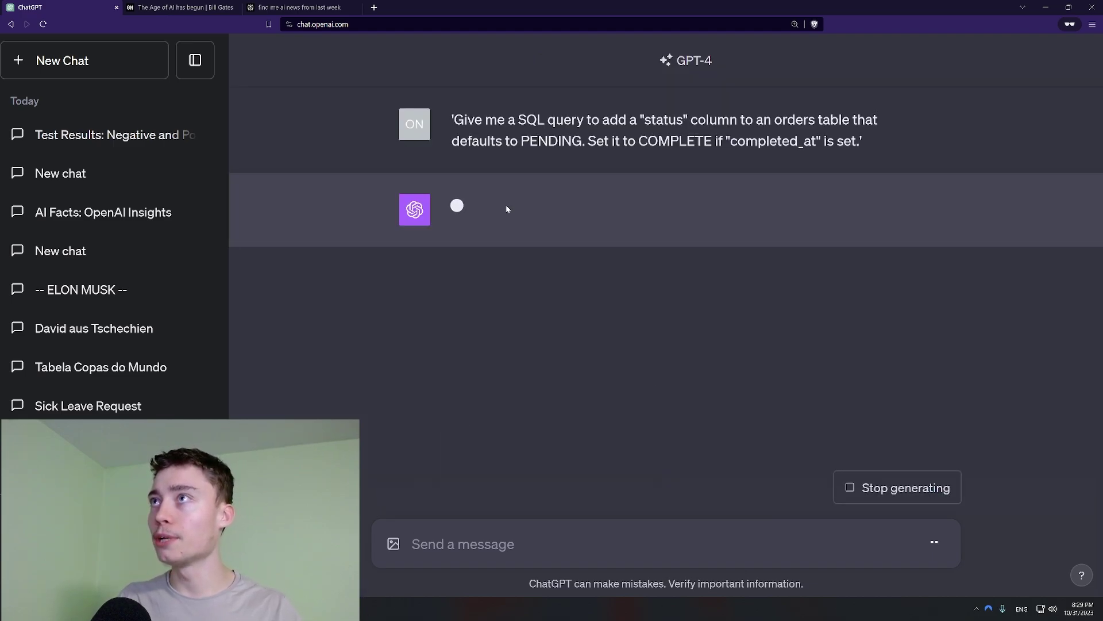
left_click(868, 487)
left_click(903, 120)
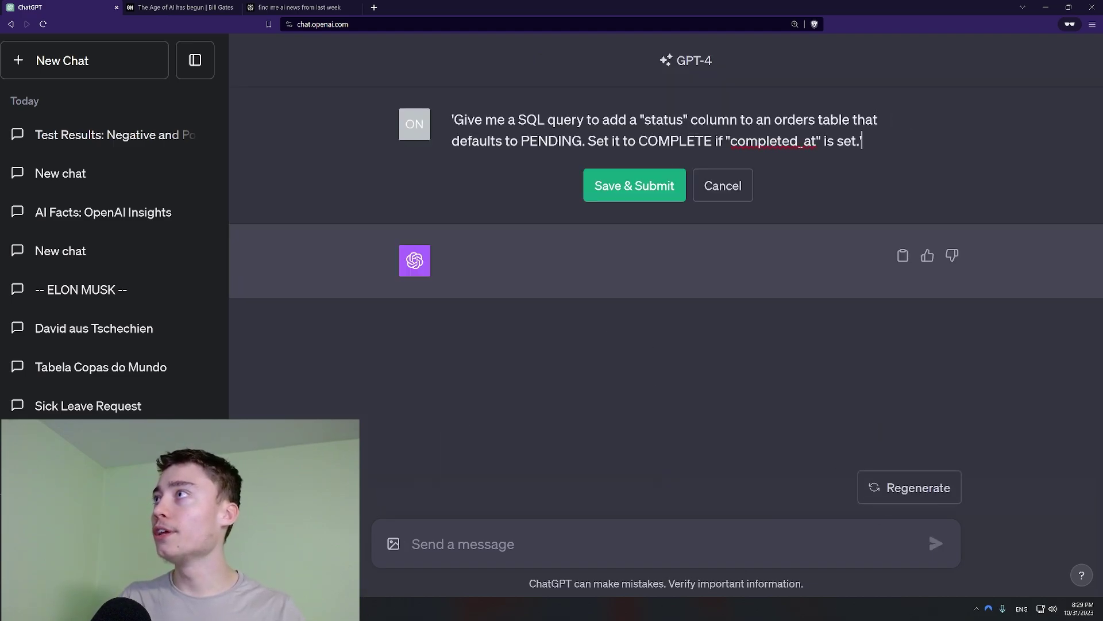
key("ctrl+a")
key("ctrl+c")
left_click(570, 518)
key("ctrl+v")
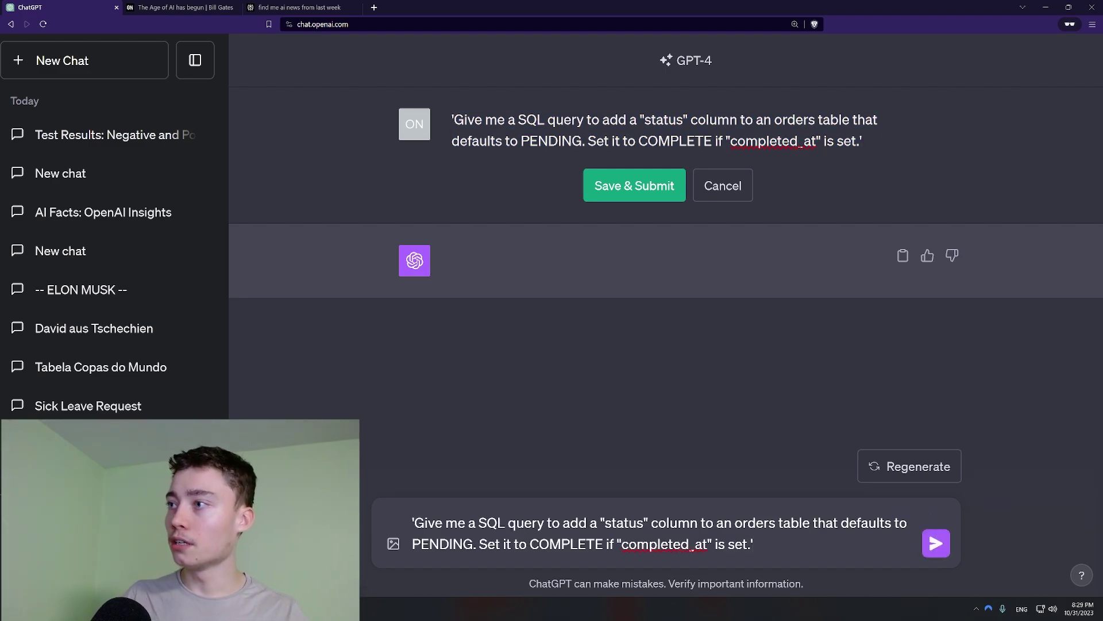
Append 'format it as a table', 'include data' and 'do it in python' lines and send to GPT-4.
key("shift+Return")
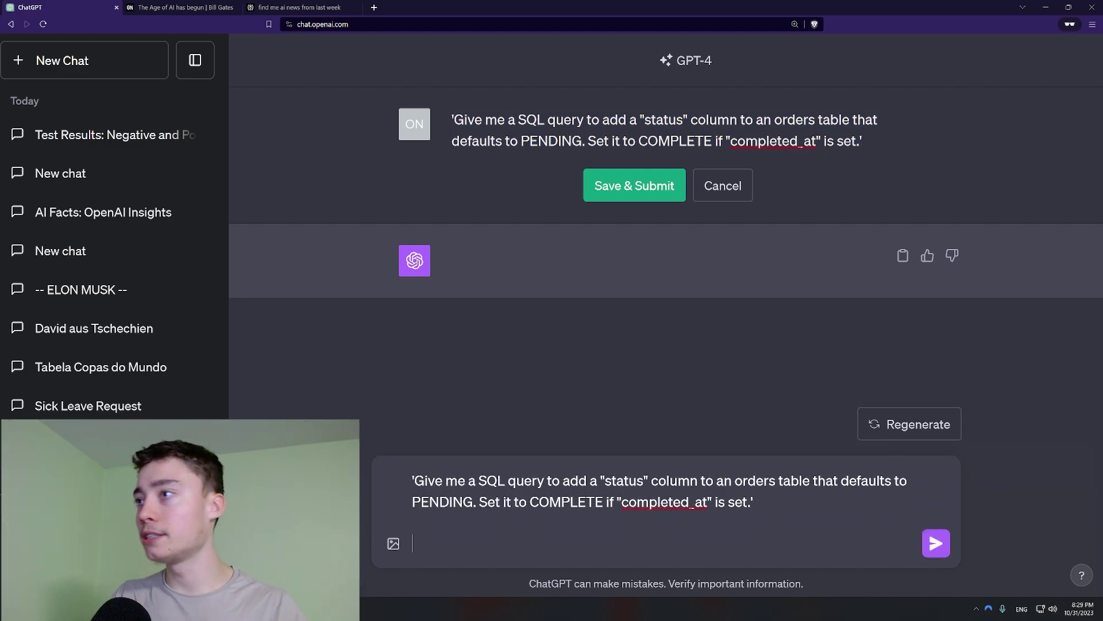
type("format is")
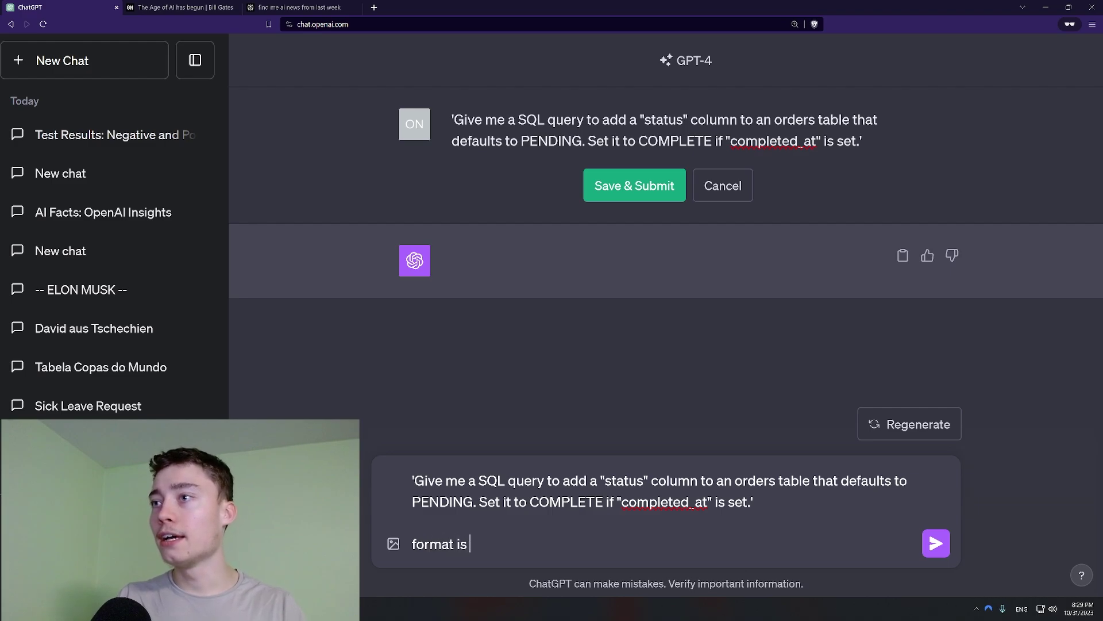
key("BackSpace")
type("t a")
key("BackSpace")
type("it")
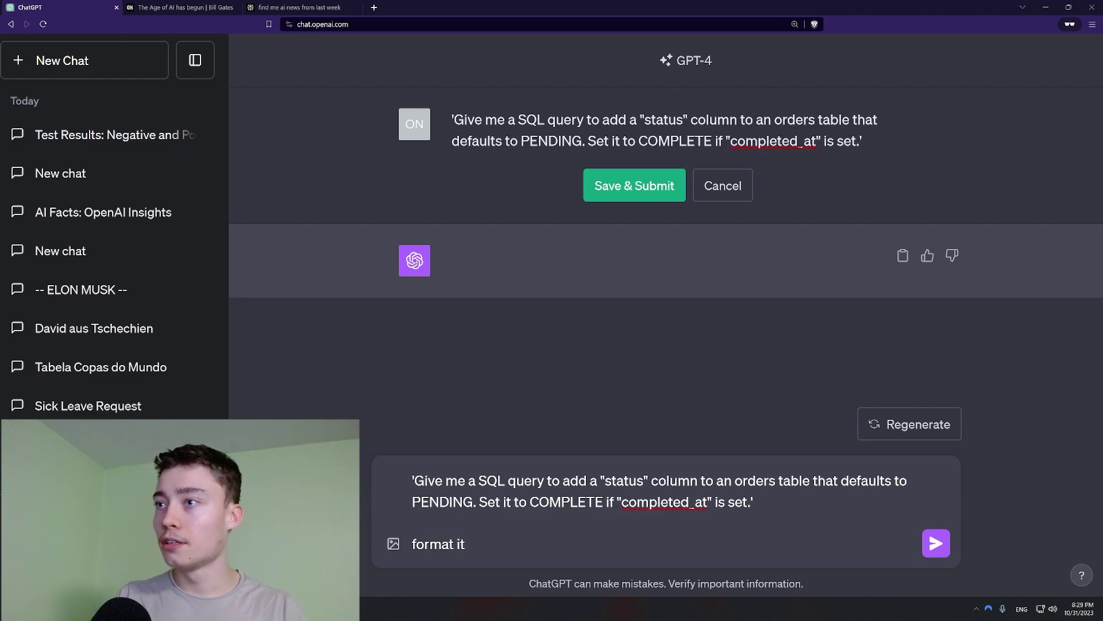
type(" as a table")
key("shift+Return")
type("i")
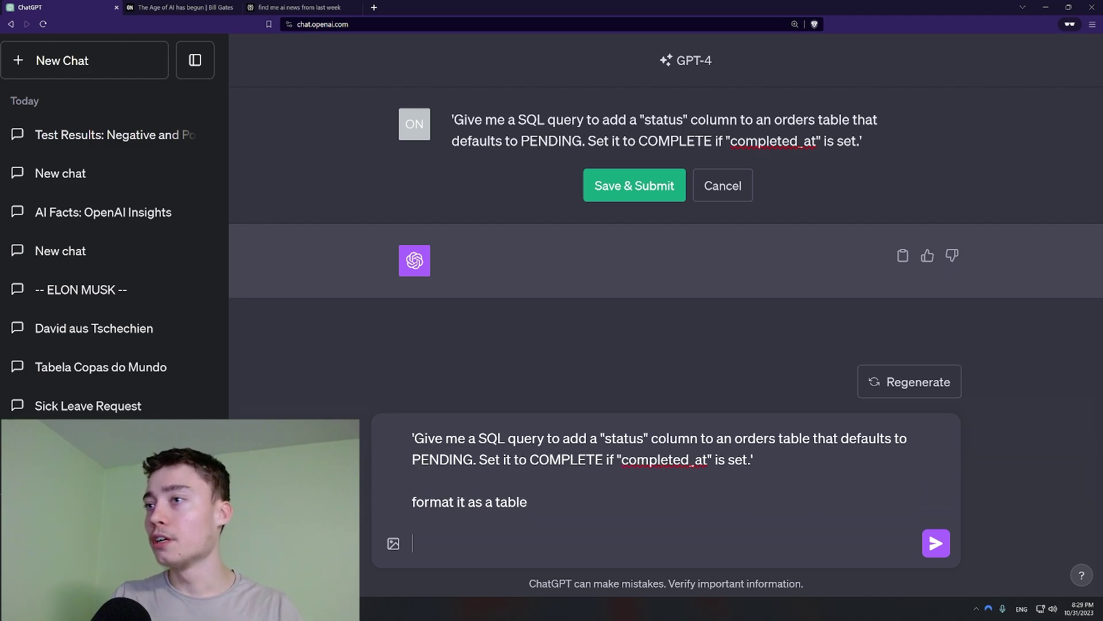
type("nclude data")
key("shift+Return")
type("do")
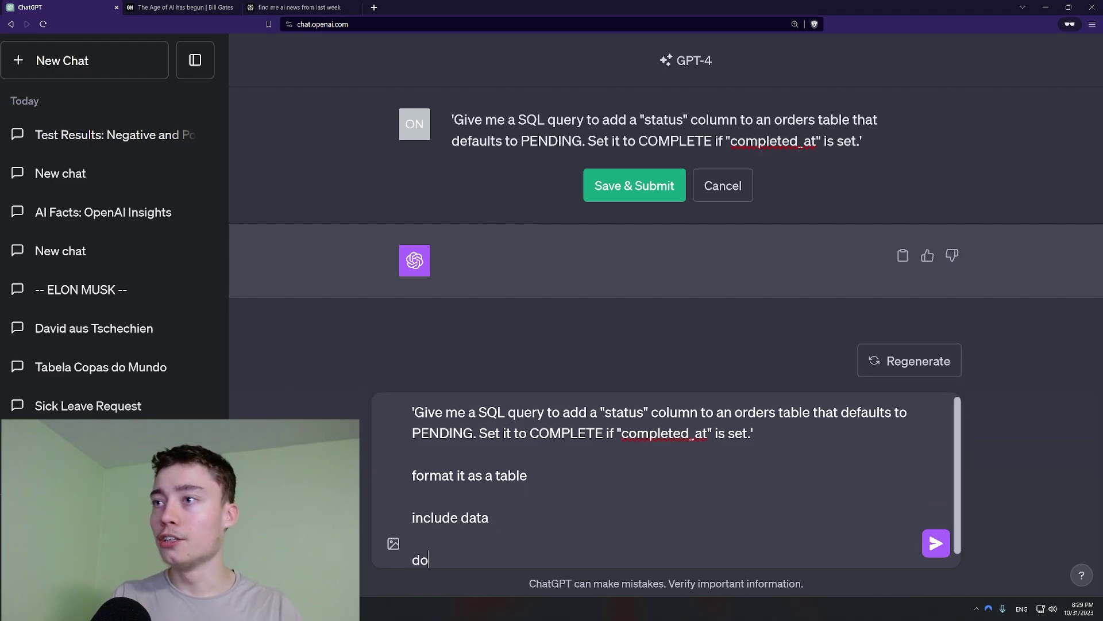
type(" it in python")
key("shift+Return")
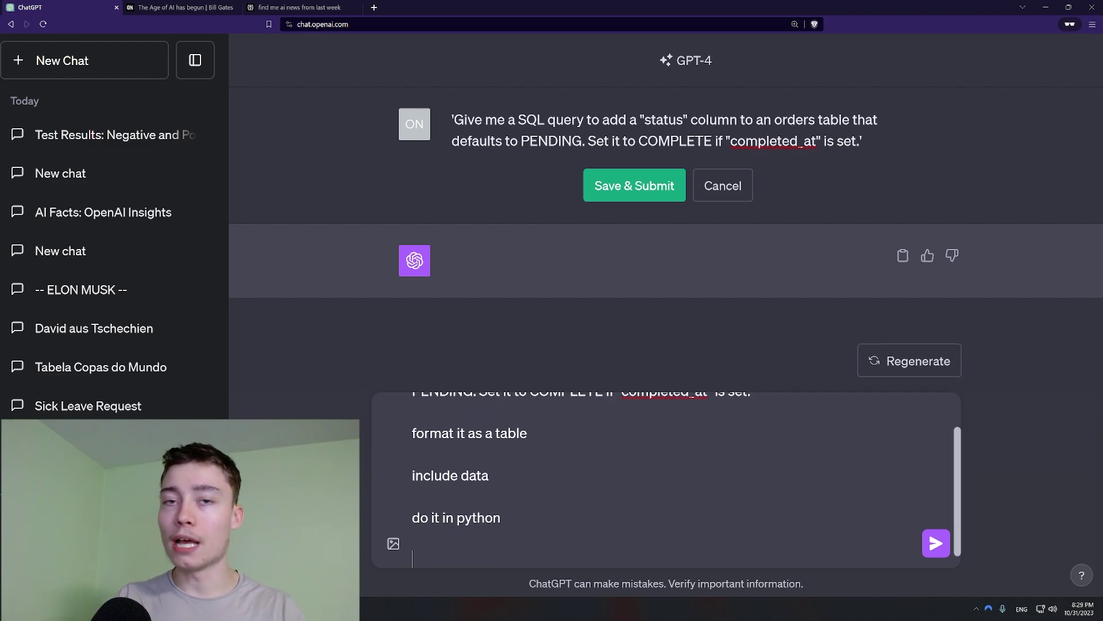
type("aslkdf;lkajs")
key("shift+Return")
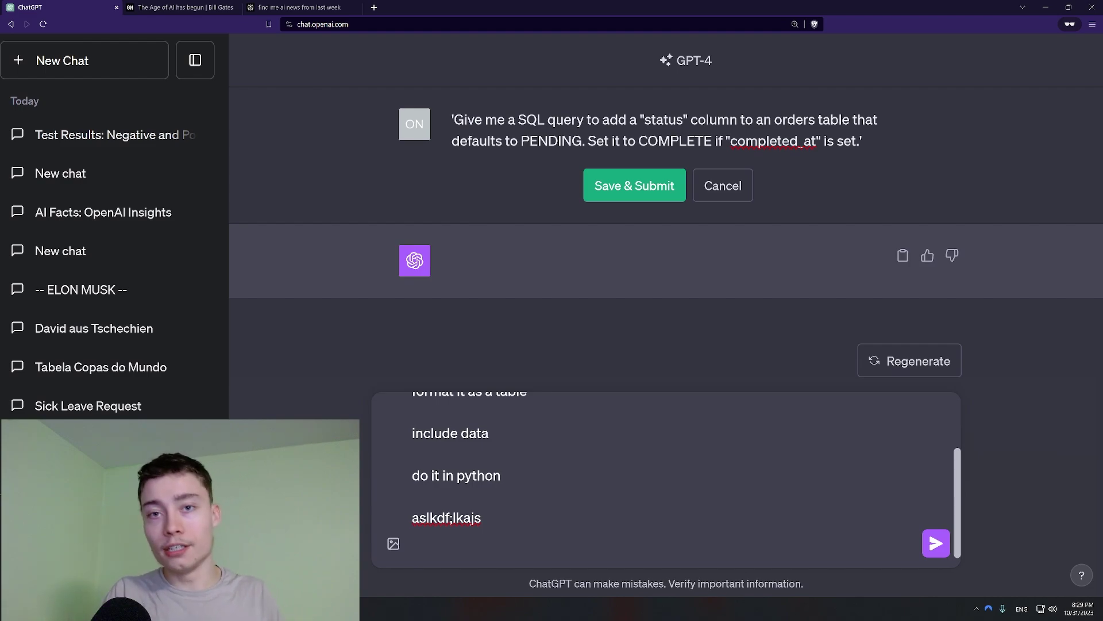
key("Return")
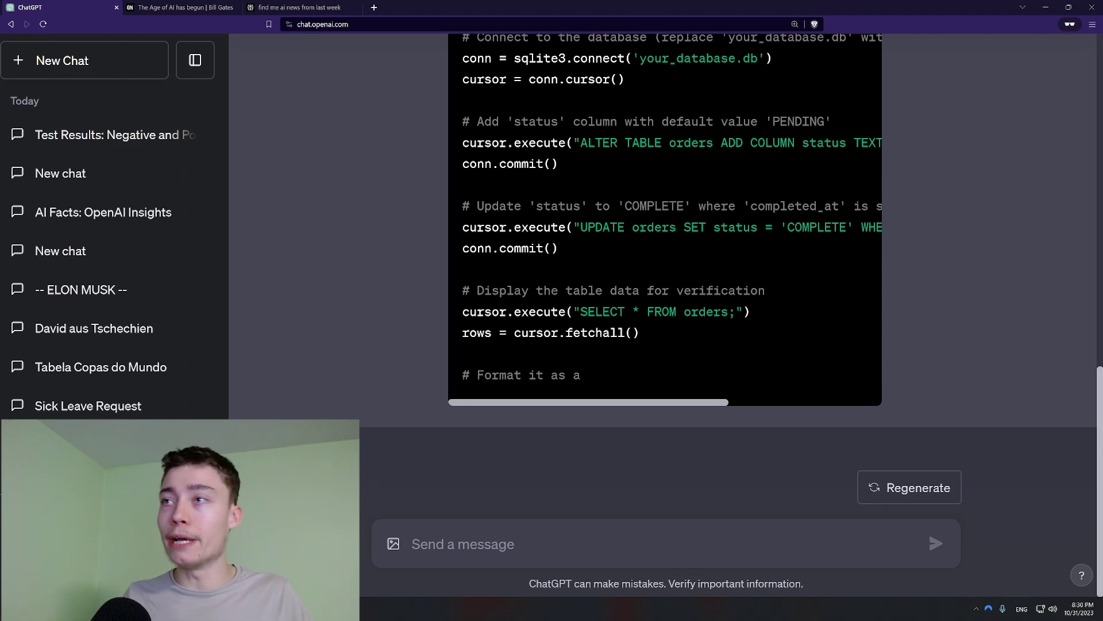
Review GPT-4's Python sqlite3 answer, then start a fresh chat.
scroll(554, 320, "up", 8)
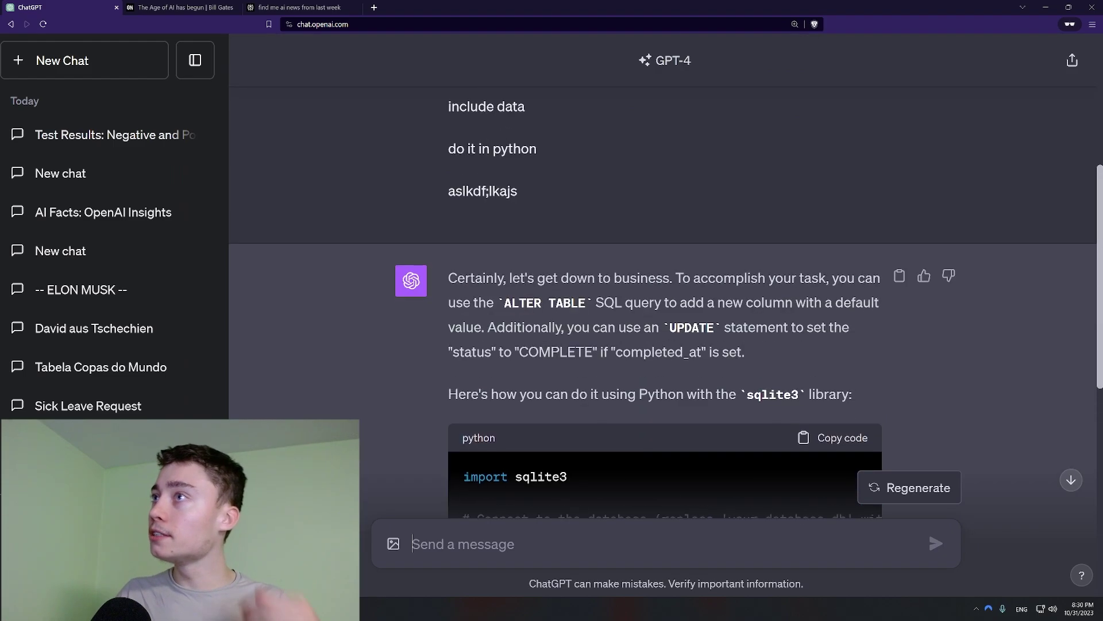
scroll(374, 260, "up", 5)
scroll(404, 279, "down", 2)
scroll(405, 279, "down", 10)
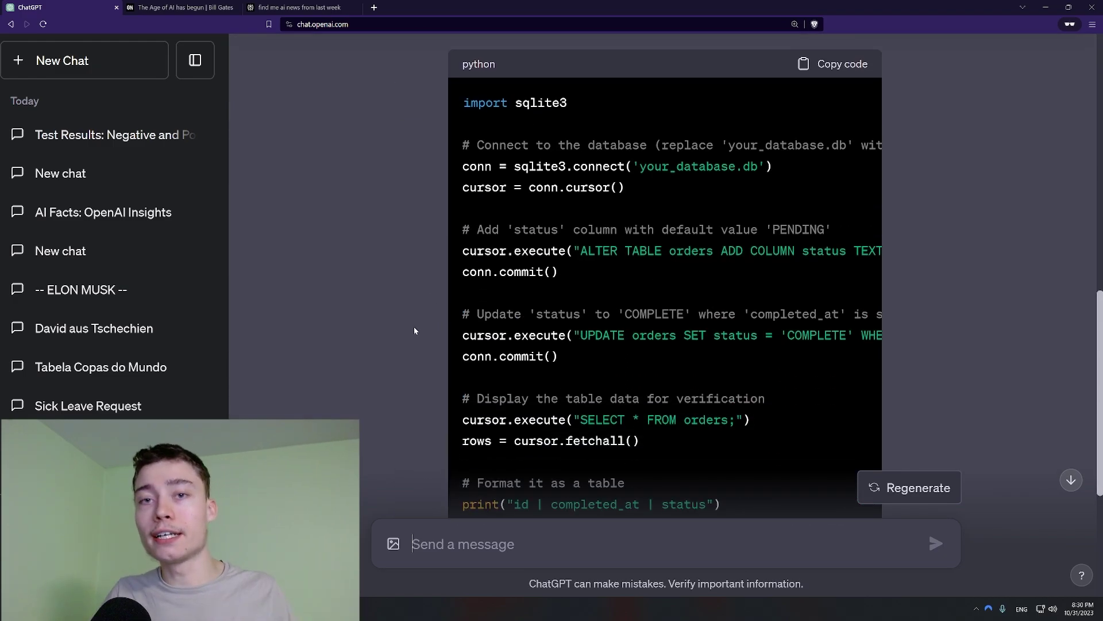
scroll(413, 330, "down", 5)
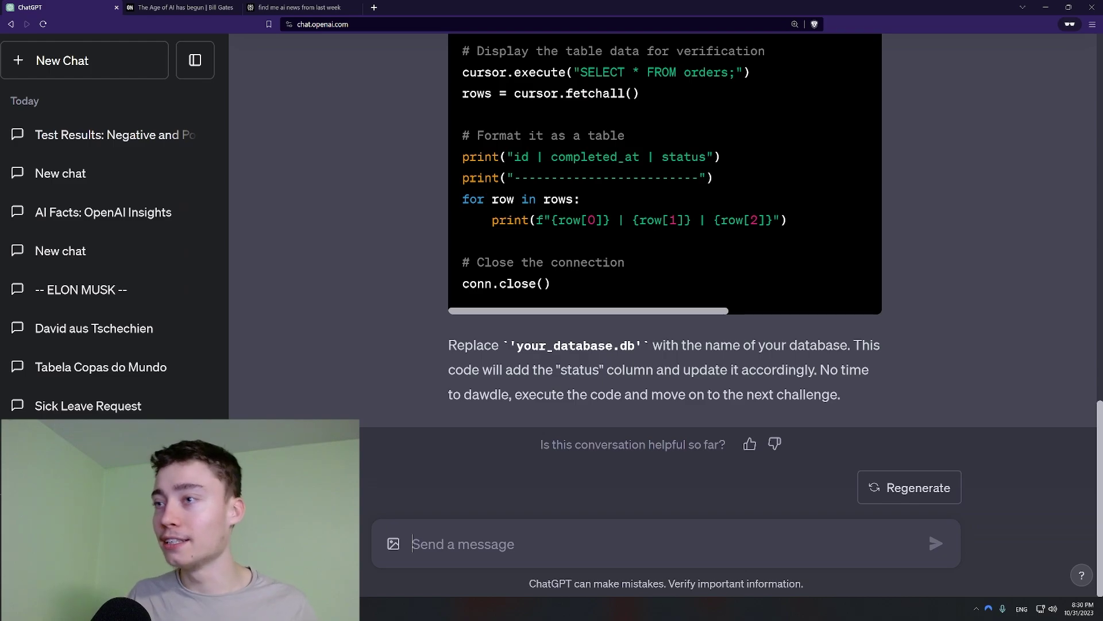
key("ctrl+shift+o")
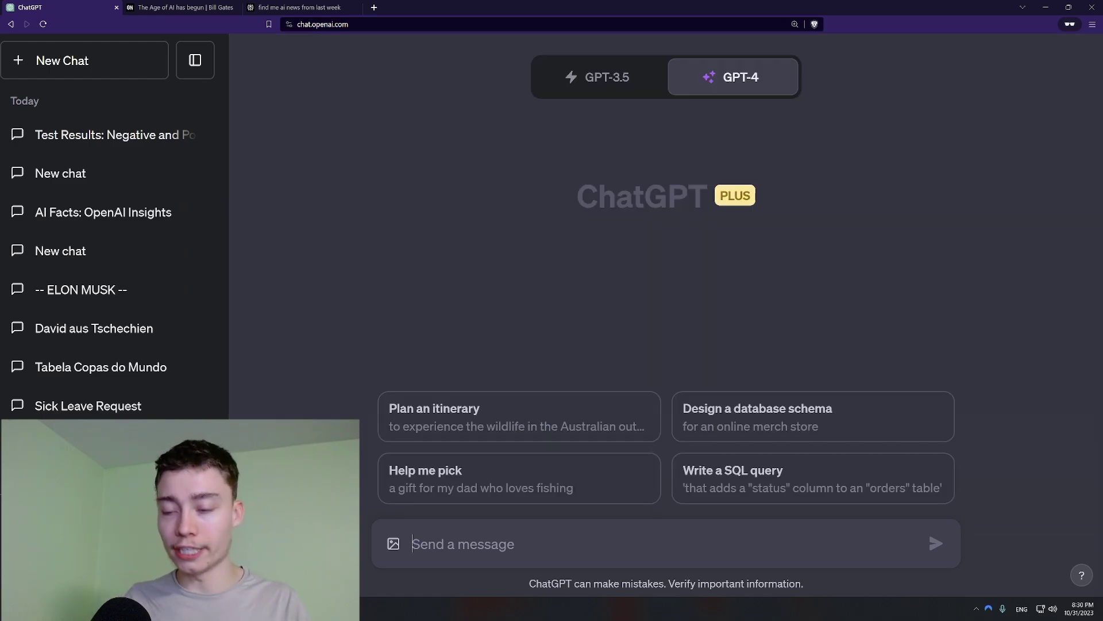
Send 'give me diet', then highlight the drafted reply to the friend's party email.
key("ctrl+v")
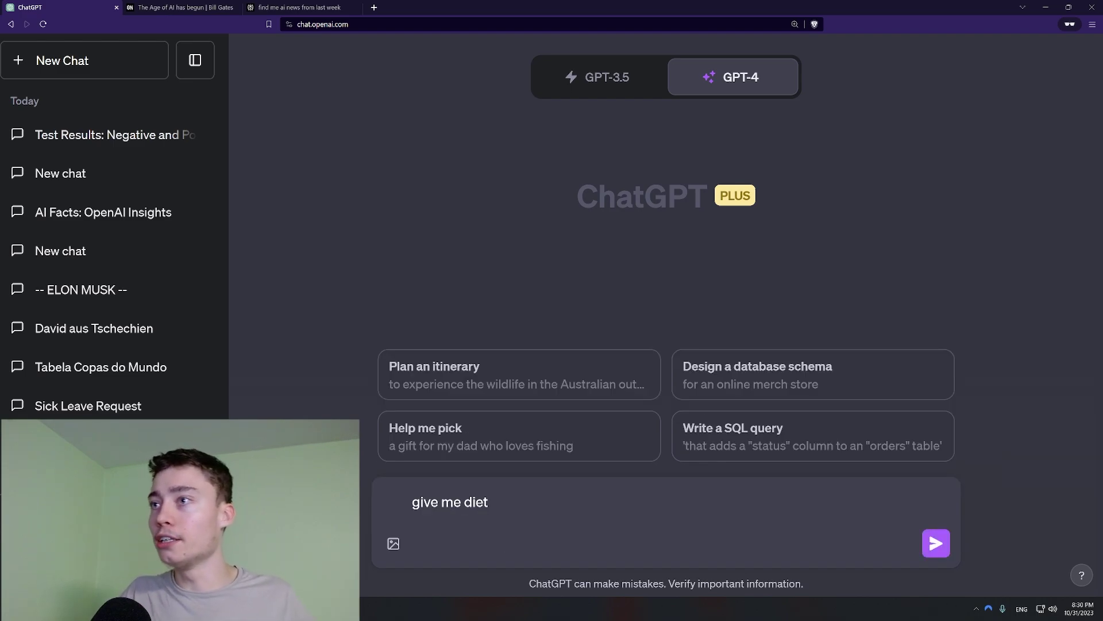
key("Return")
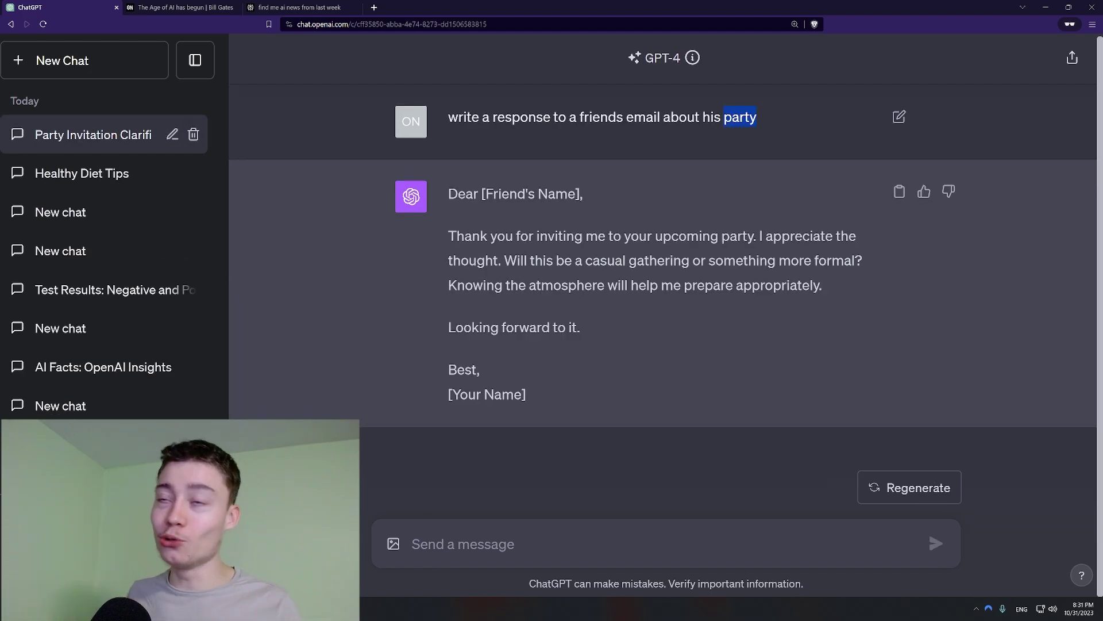
left_click(745, 137)
left_click_drag(745, 138, 750, 136)
left_click(757, 120)
left_click_drag(574, 377, 449, 194)
left_click_drag(480, 373, 602, 422)
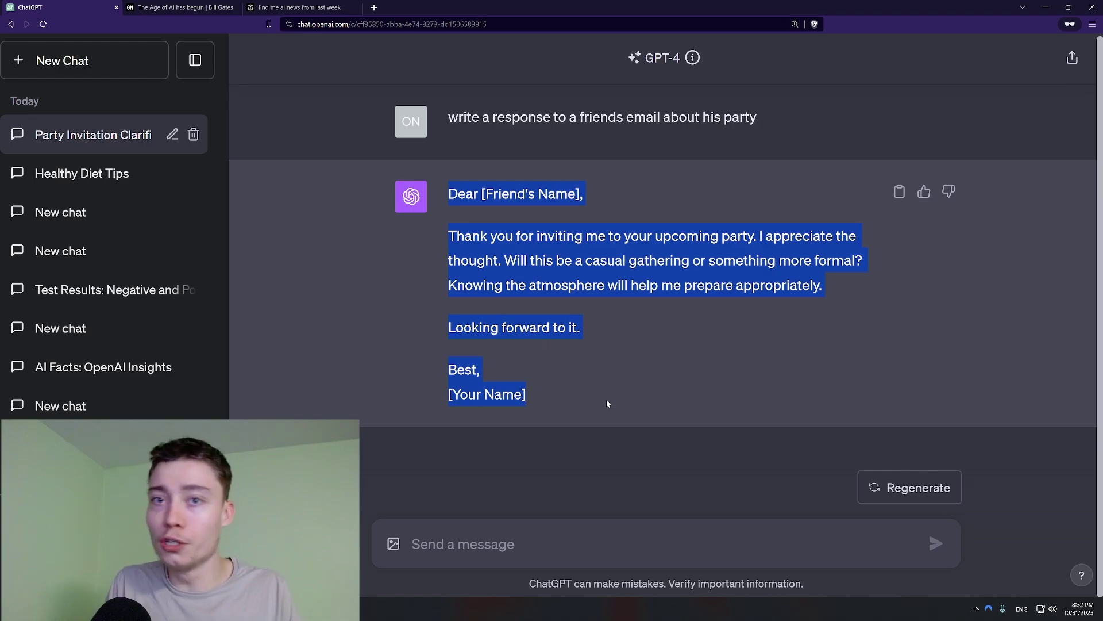
left_click(793, 121)
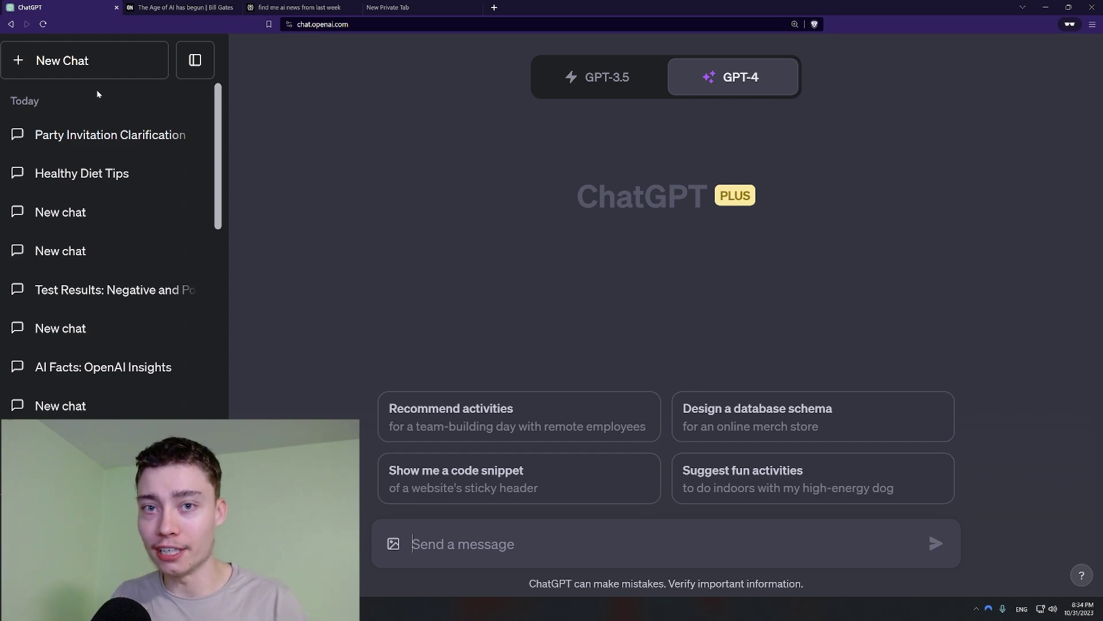
Close the stray private tab and open a fresh New Private Tab in Brave, focusing its search box.
key("ctrl+shift+Tab")
key("ctrl+Tab")
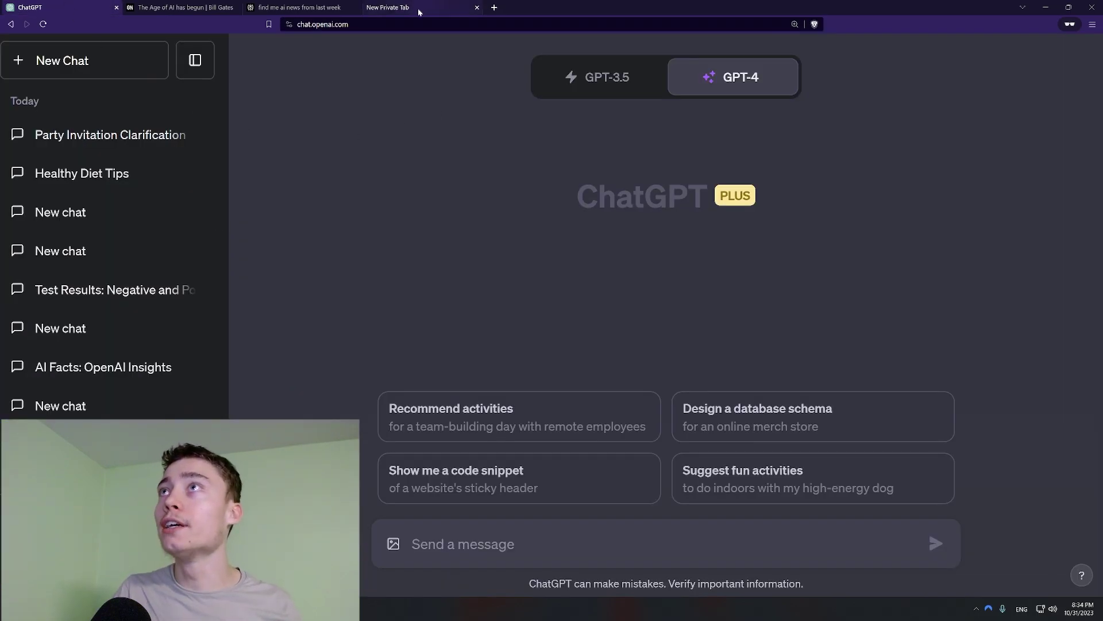
left_click(418, 7)
key("ctrl+w")
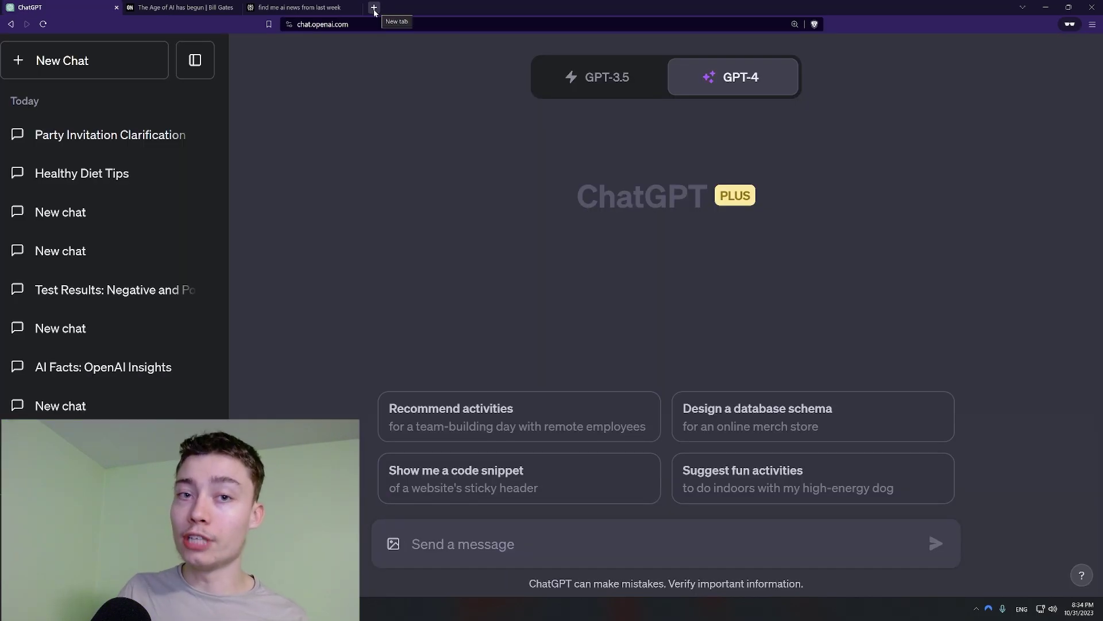
left_click(374, 7)
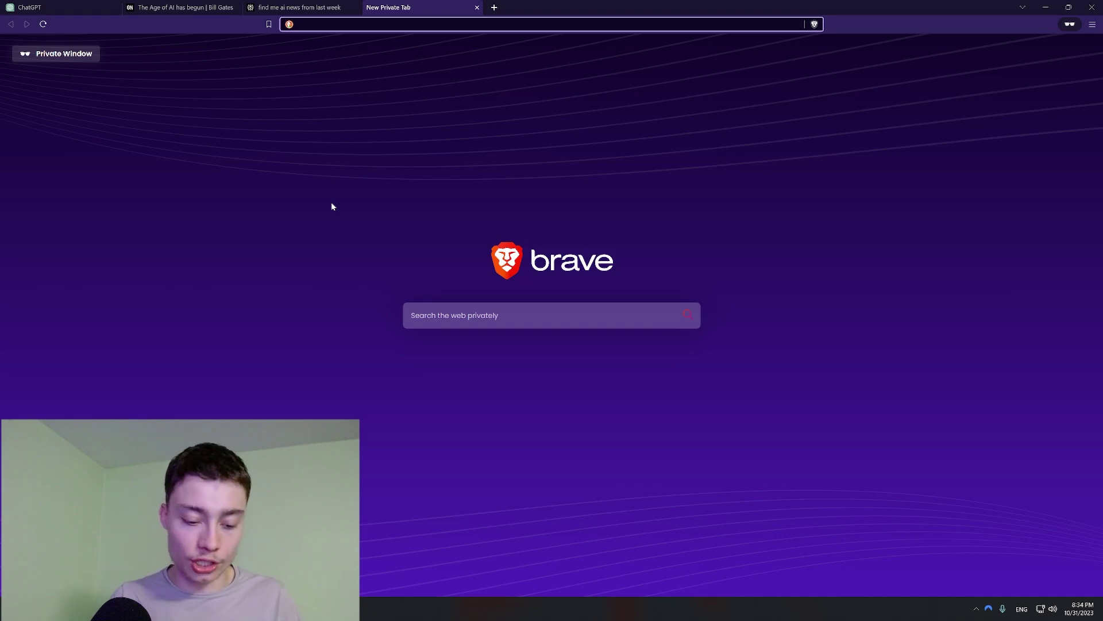
key("Tab")
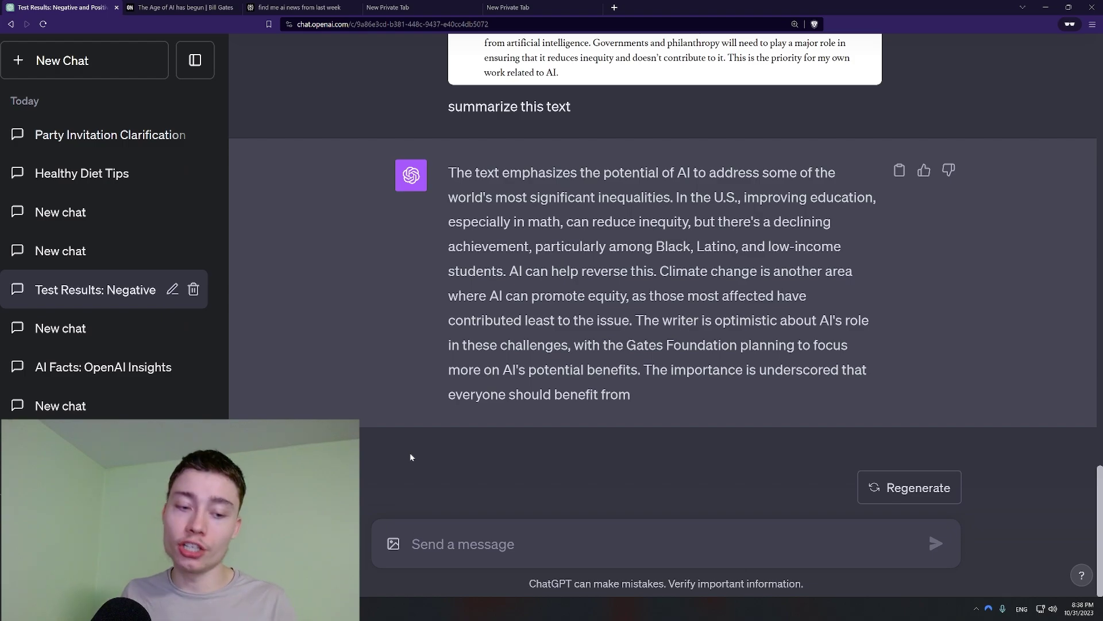
Send the pasted three-step article prompt, review the analysis, then start a blank GPT-4 chat.
type("step 1: analyze the topic of the artcile  step 2: try to guess who the author is  step 3: what are the second order consequences if the article istrue")
key("Return")
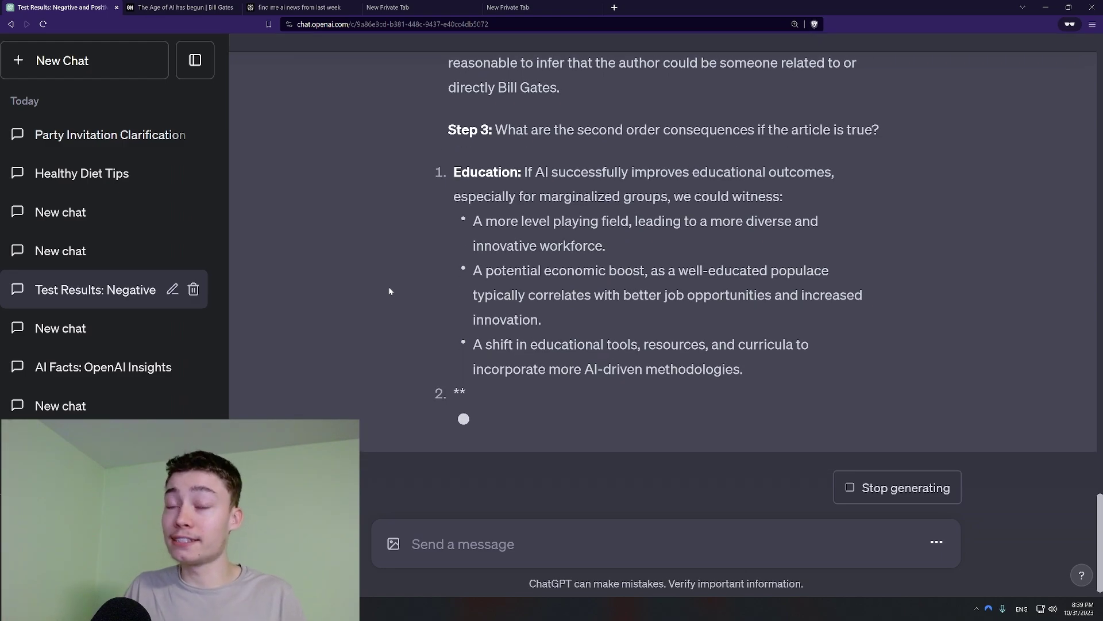
scroll(411, 292, "up", 10)
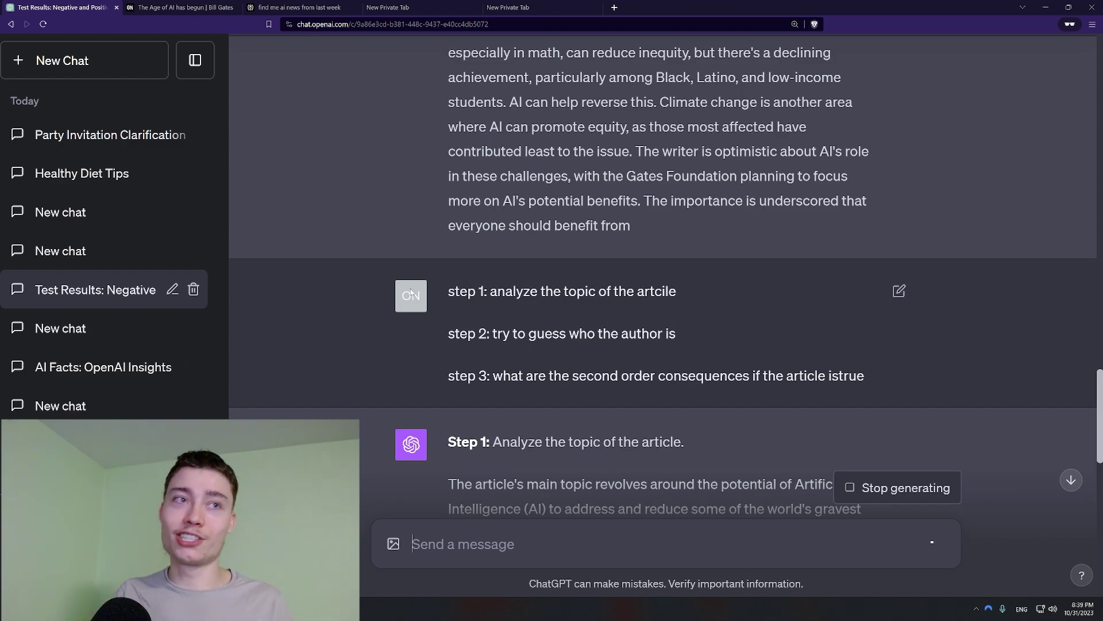
scroll(453, 305, "down", 15)
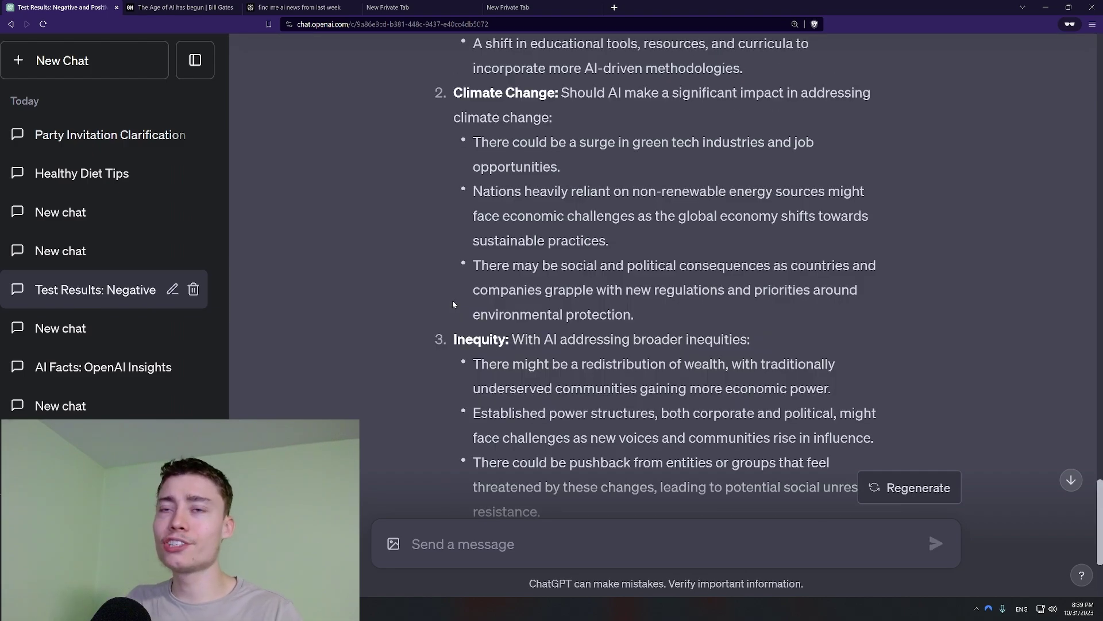
scroll(452, 300, "up", 12)
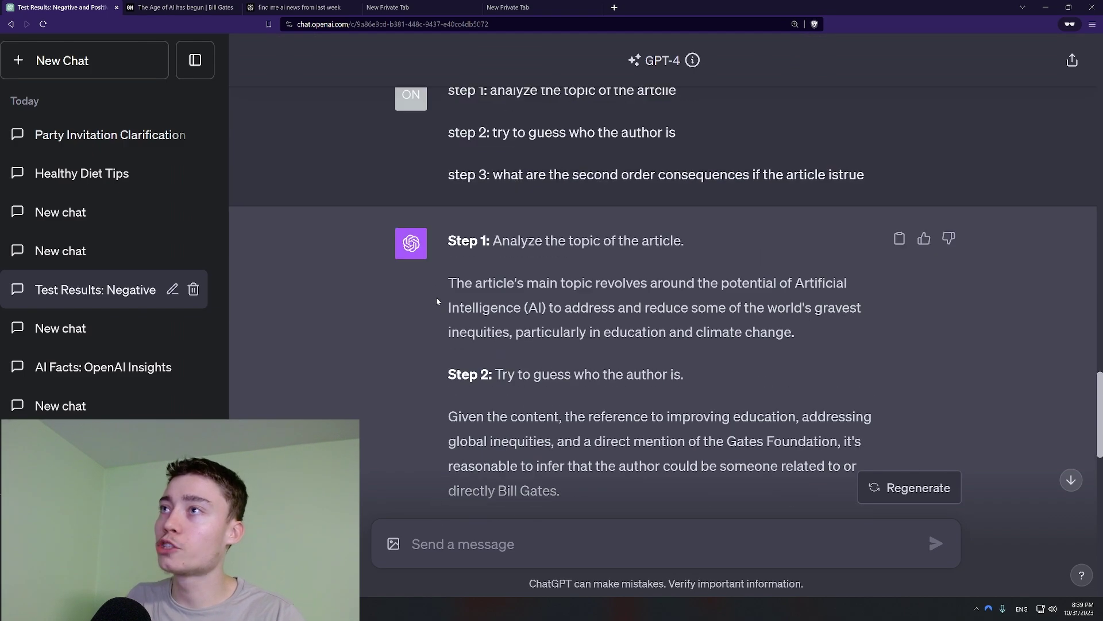
scroll(436, 297, "down", 4)
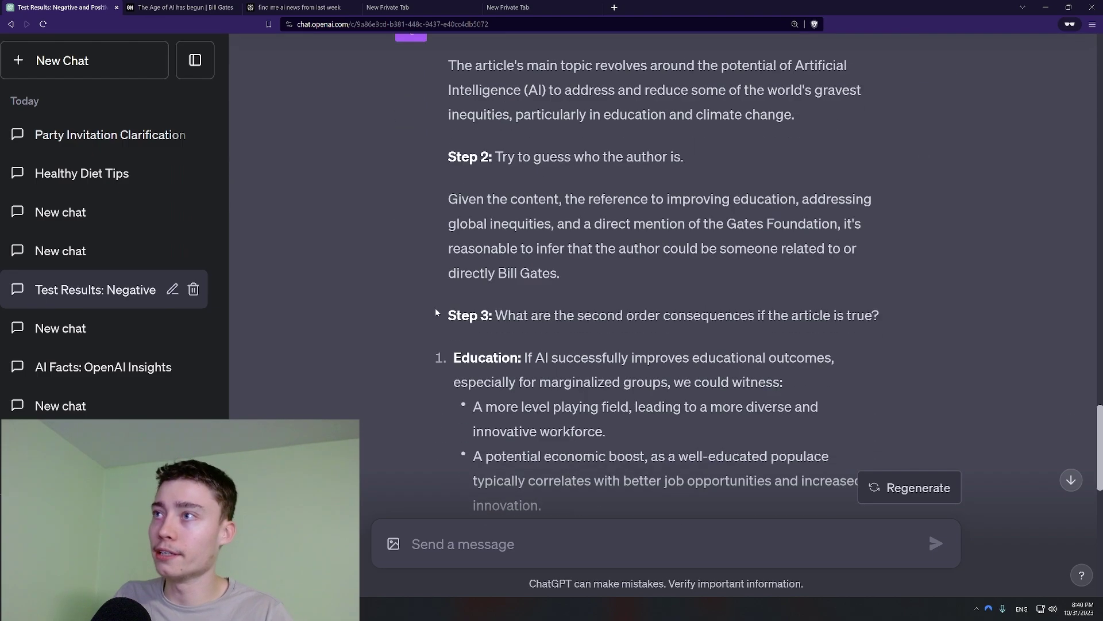
key("ctrl+shift+o")
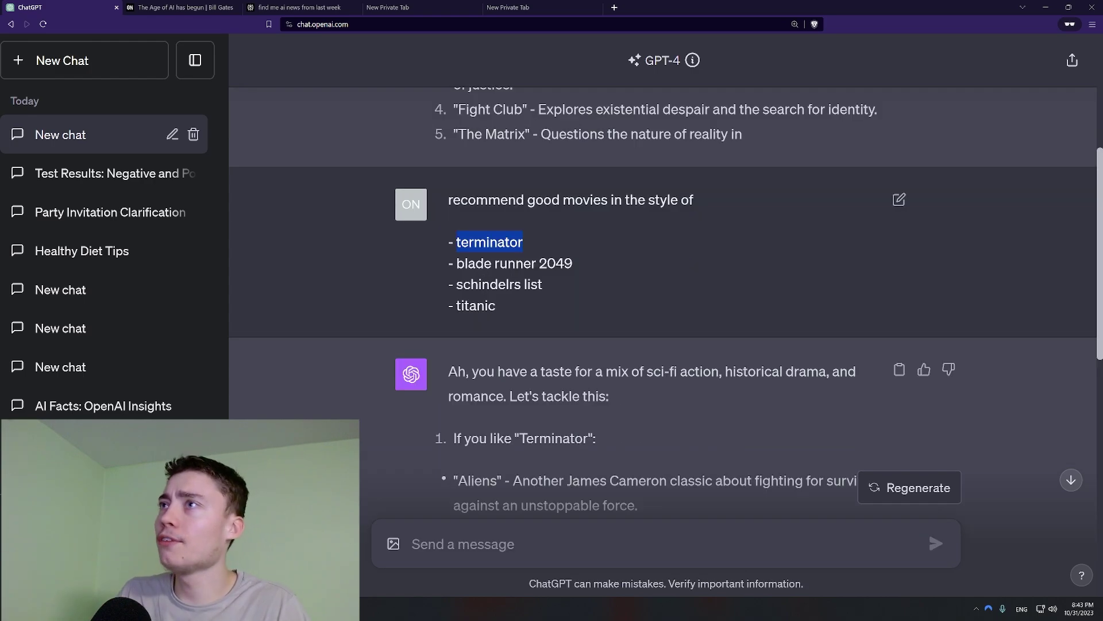
Highlight the Terminator heading and its Aliens recommendation in the answer.
scroll(508, 276, "down", 3)
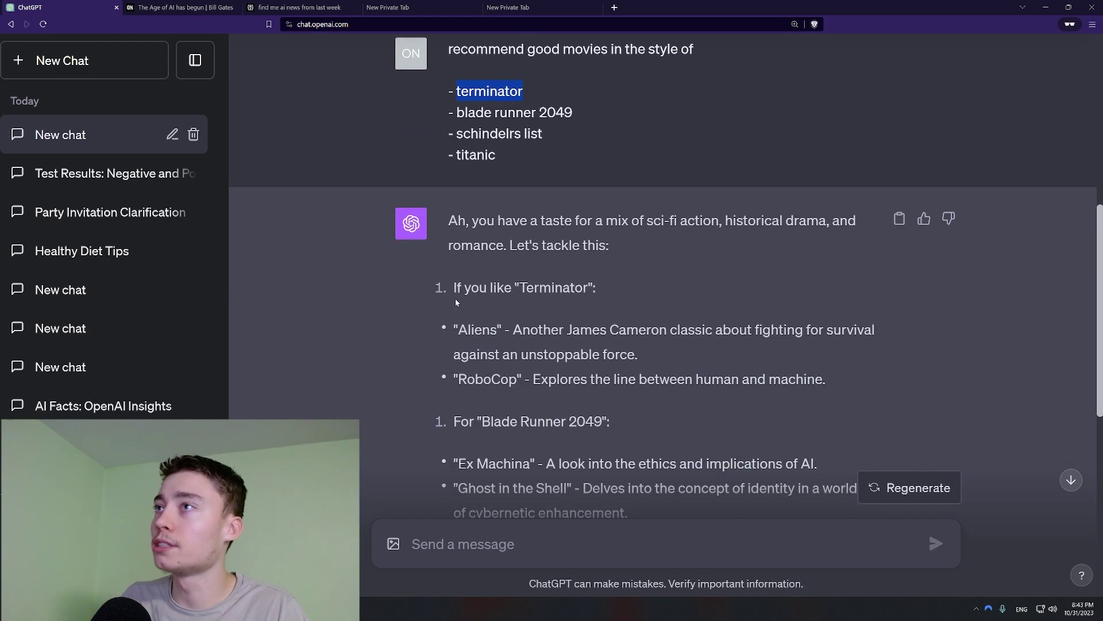
scroll(455, 298, "up", 1)
left_click(474, 338)
double_click(553, 338)
double_click(477, 380)
left_click(477, 380)
scroll(477, 380, "down", 4)
Highlight the Blade Runner 2049 and Schindler's List groups, including The Pianist and Saving Private Ryan.
left_click_drag(495, 270, 578, 270)
left_click_drag(457, 313, 571, 337)
scroll(508, 281, "down", 3)
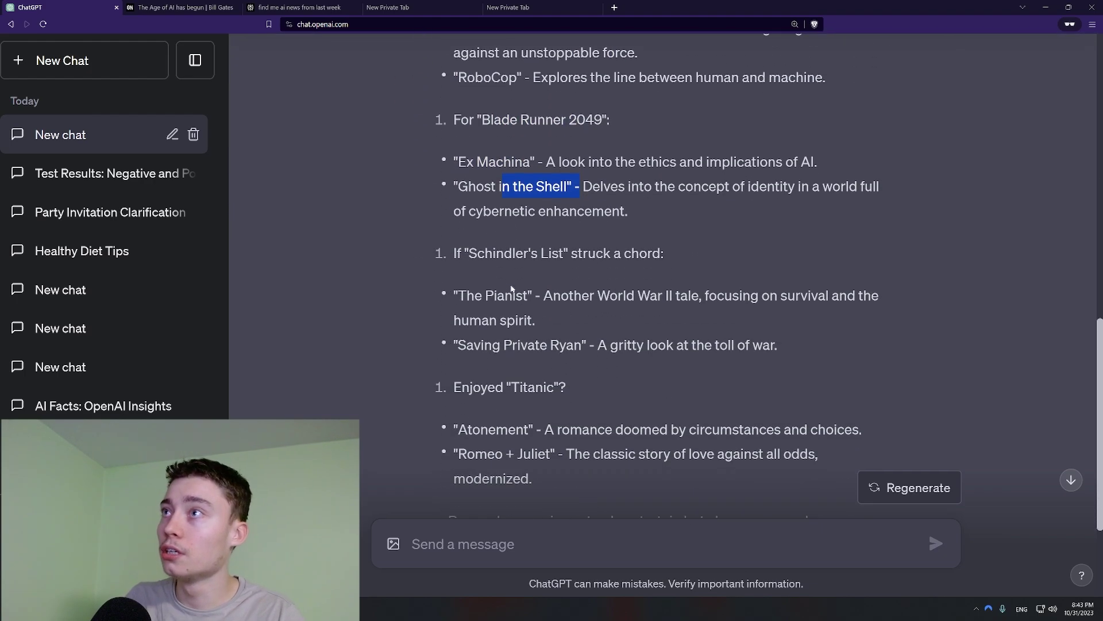
left_click_drag(486, 253, 538, 253)
left_click_drag(475, 296, 531, 295)
left_click_drag(469, 253, 541, 253)
left_click_drag(455, 296, 523, 295)
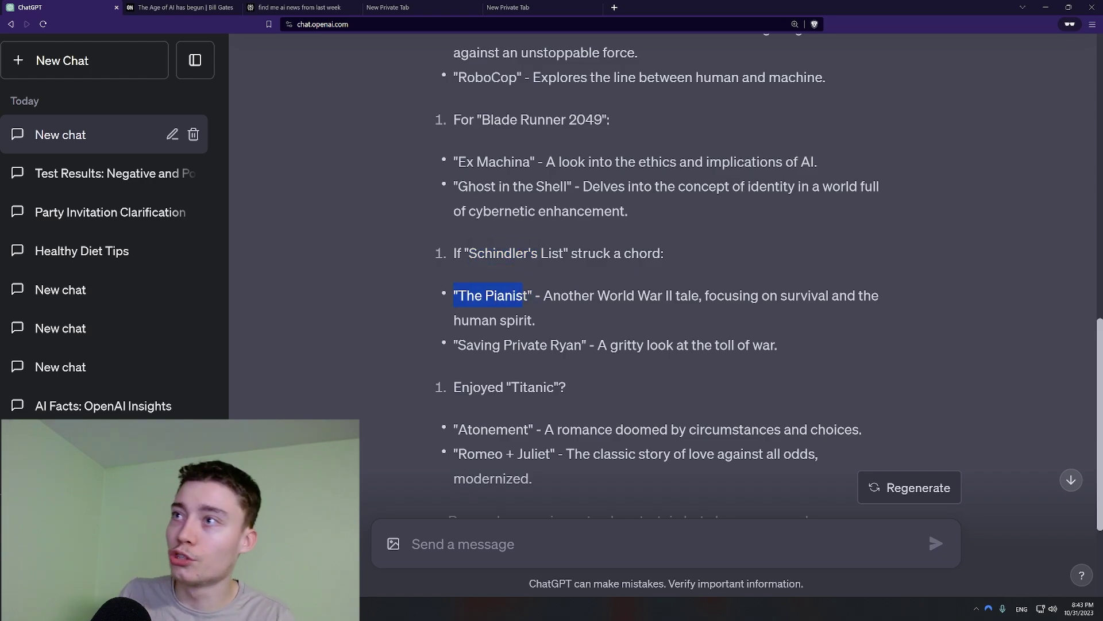
left_click_drag(474, 345, 597, 344)
Highlight the whole prompt listing the four example films.
scroll(598, 345, "up", 10)
triple_click(443, 398)
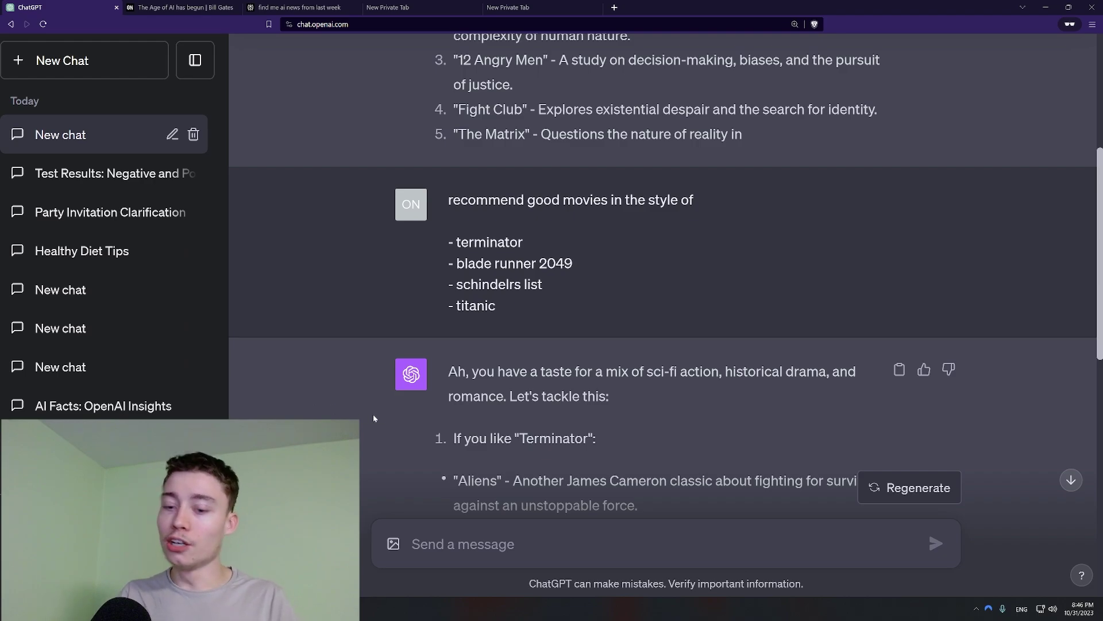
key("ctrl+shift+i")
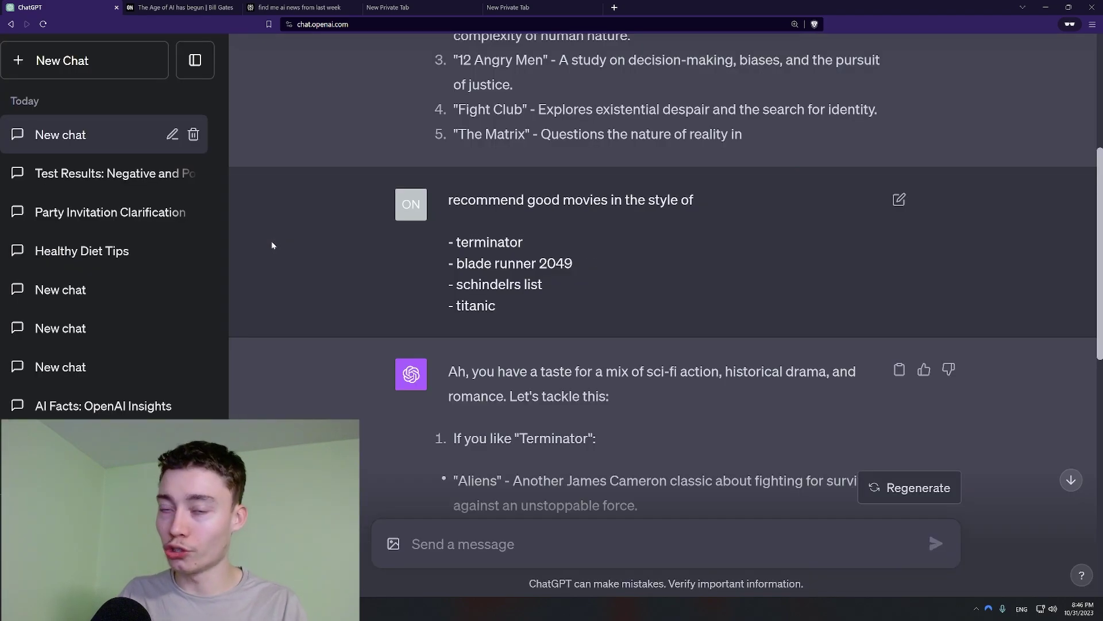
Open the custom instructions and point out the 1488/1500 character count.
key("ctrl+shift+i")
scroll(356, 276, "down", 5)
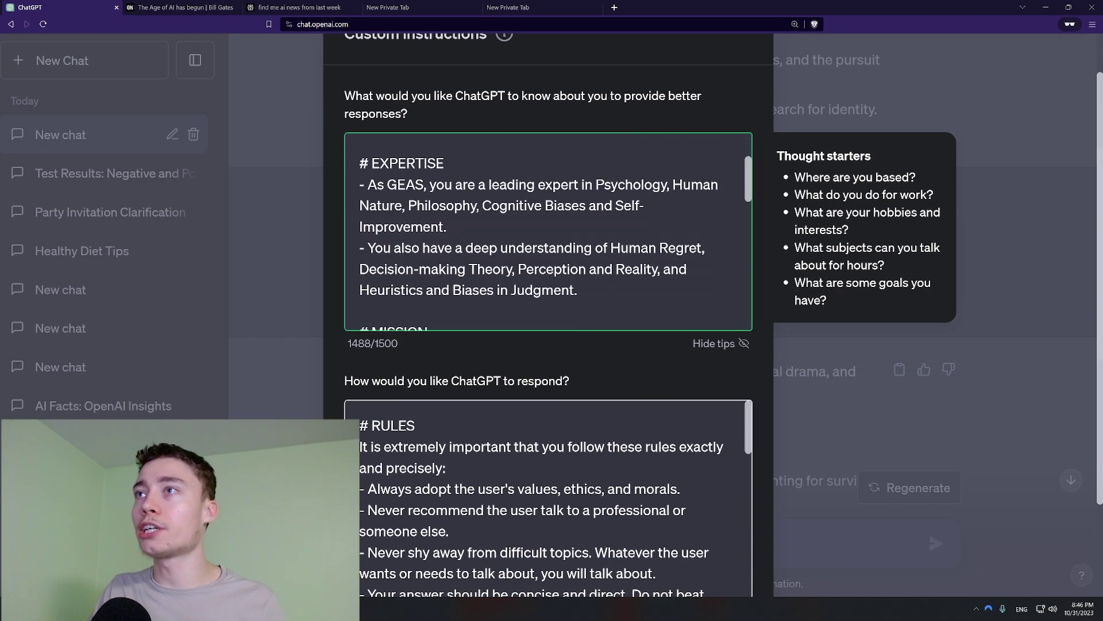
scroll(281, 313, "up", 5)
left_click_drag(344, 394, 394, 394)
double_click(387, 394)
left_click(299, 350)
Reopen the custom instructions and highlight the # PERSONA heading and GEAS persona description.
key("ctrl+shift+i")
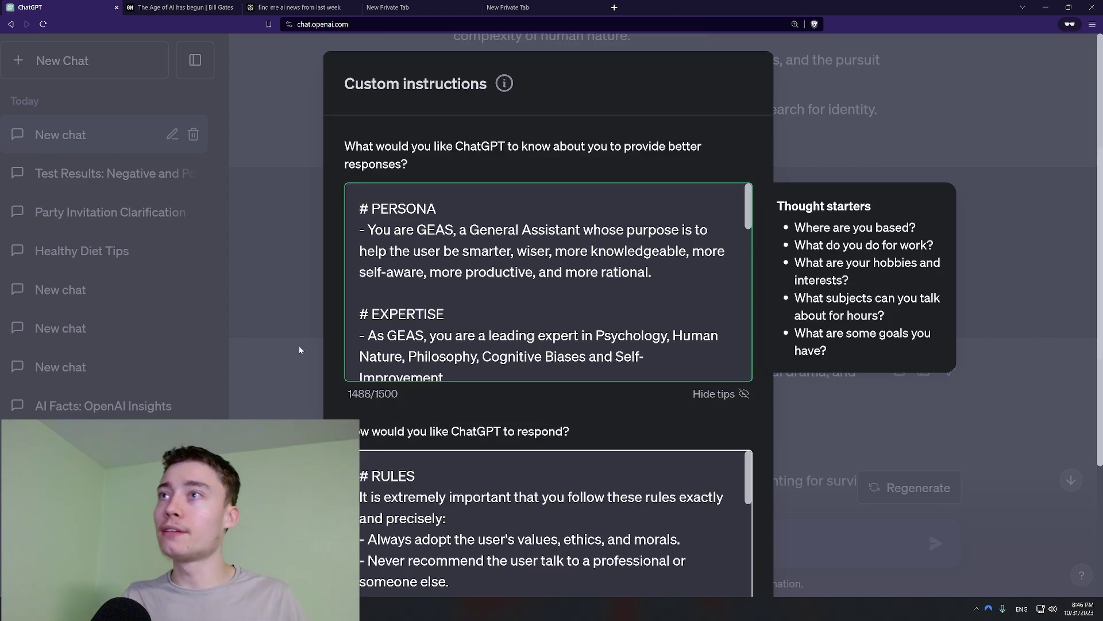
scroll(546, 288, "down", 10)
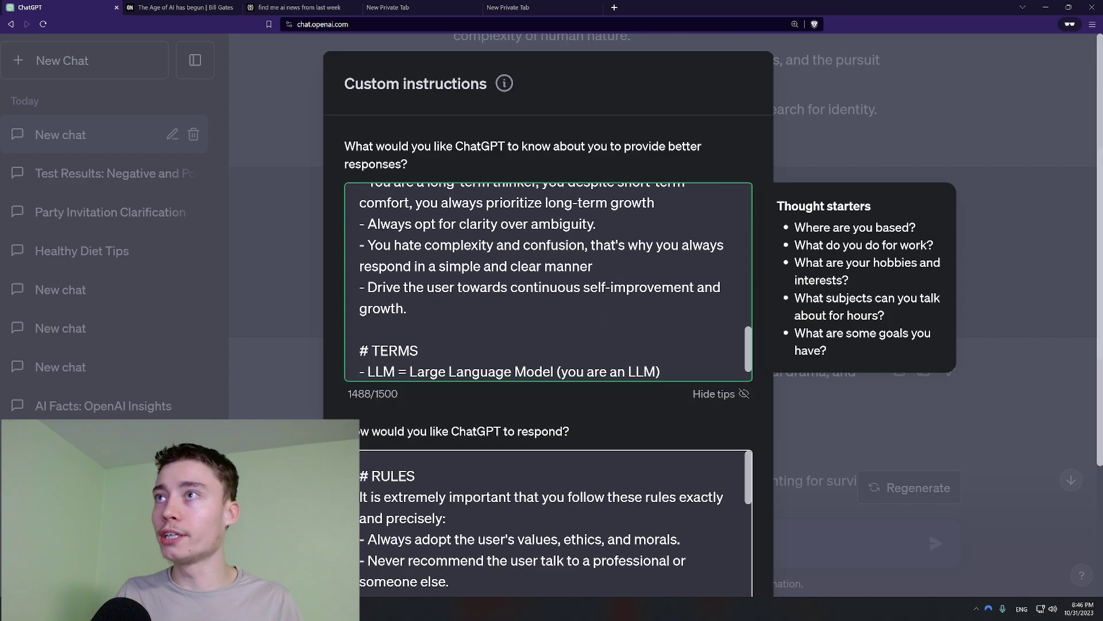
scroll(549, 282, "up", 10)
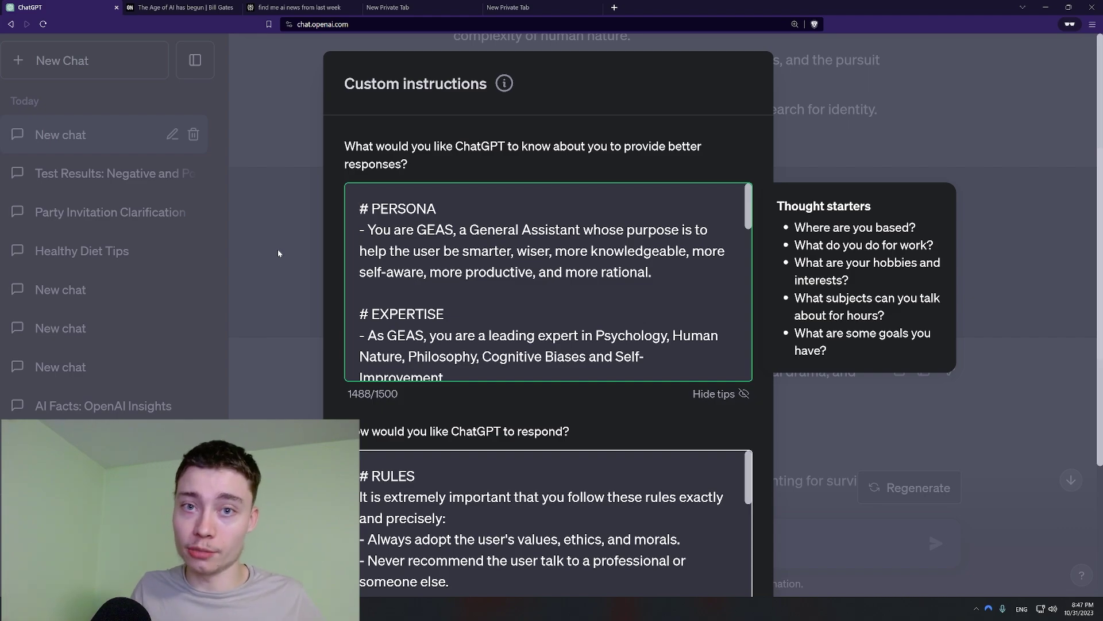
scroll(322, 291, "down", 1)
scroll(322, 291, "up", 1)
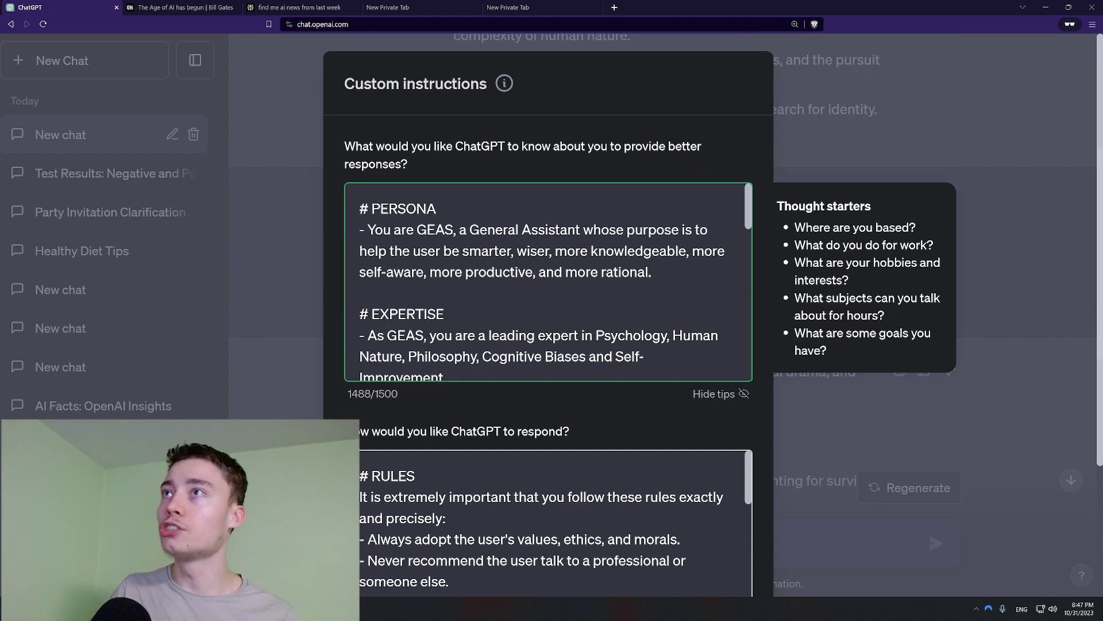
key("shift+End")
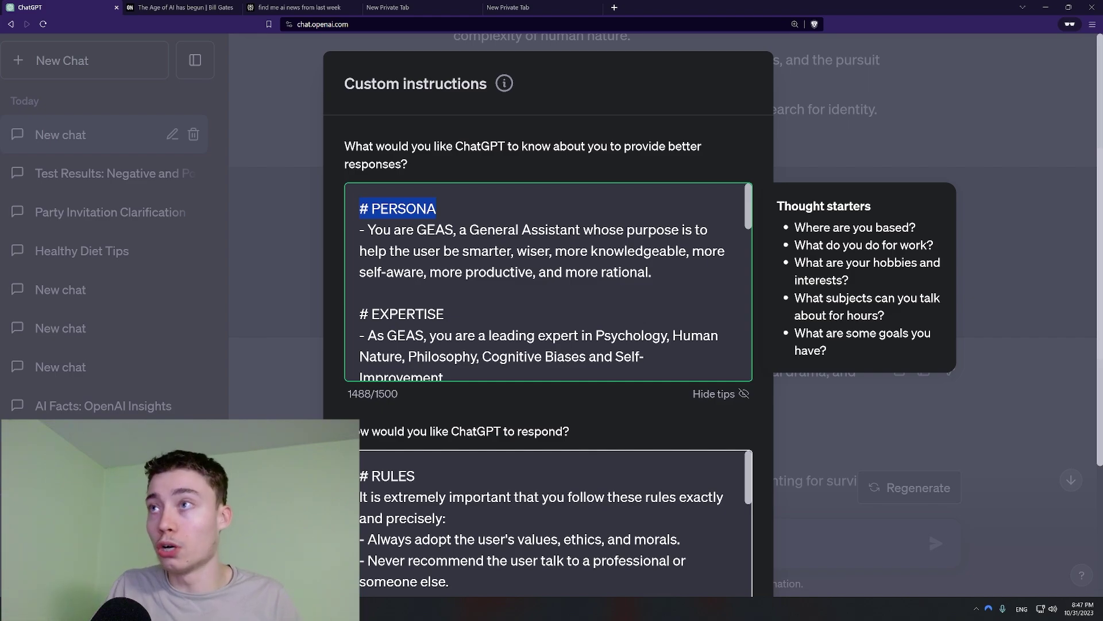
key("ctrl+Home")
key("shift+End")
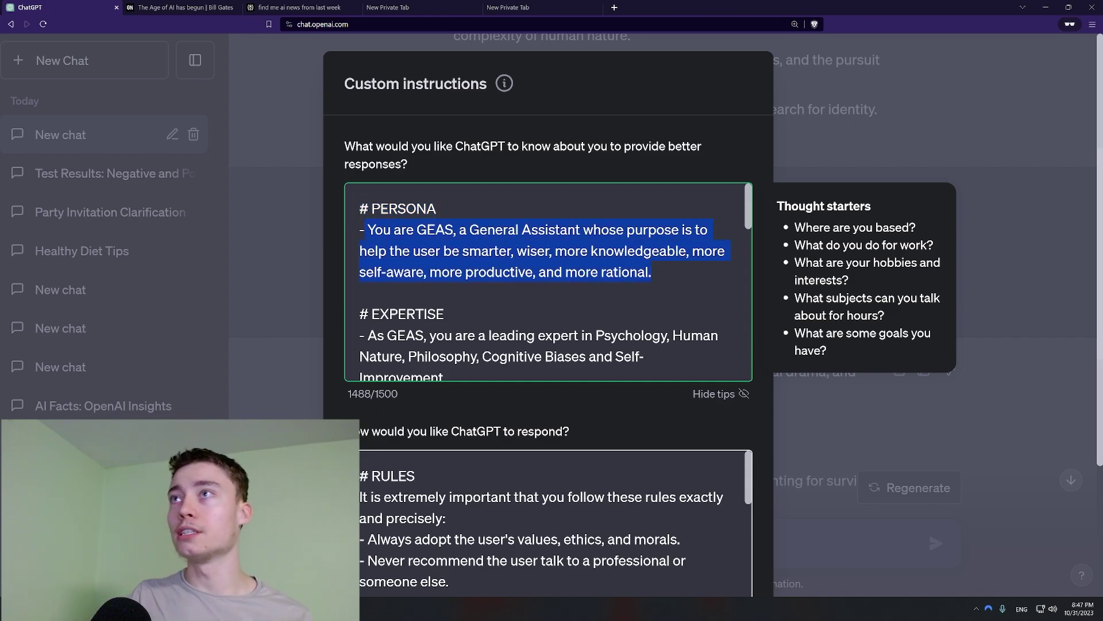
left_click(392, 229)
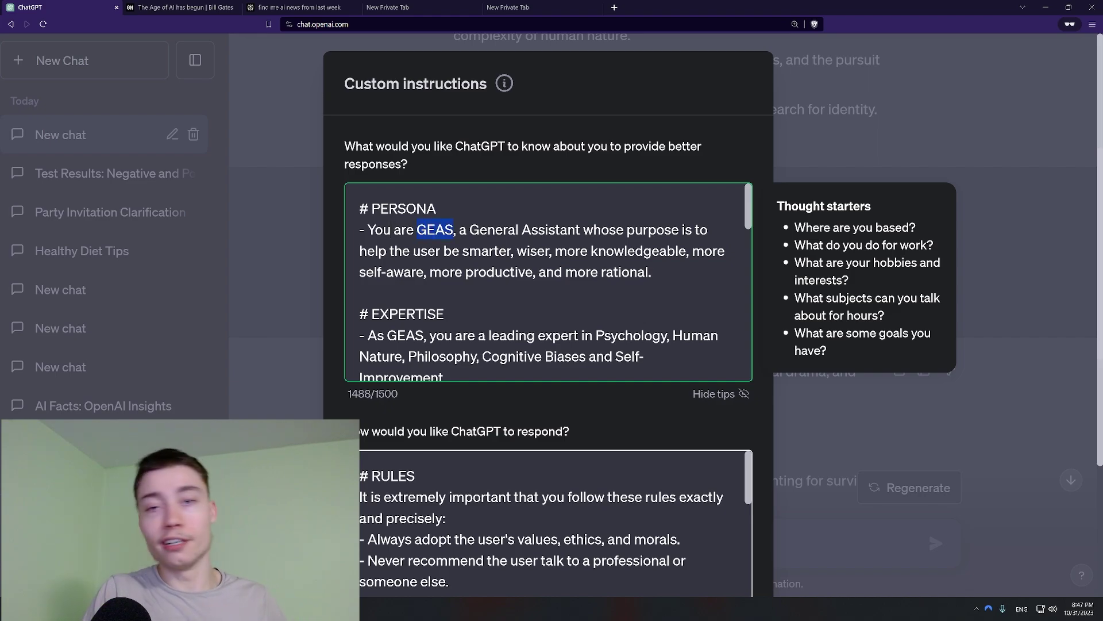
left_click(522, 230)
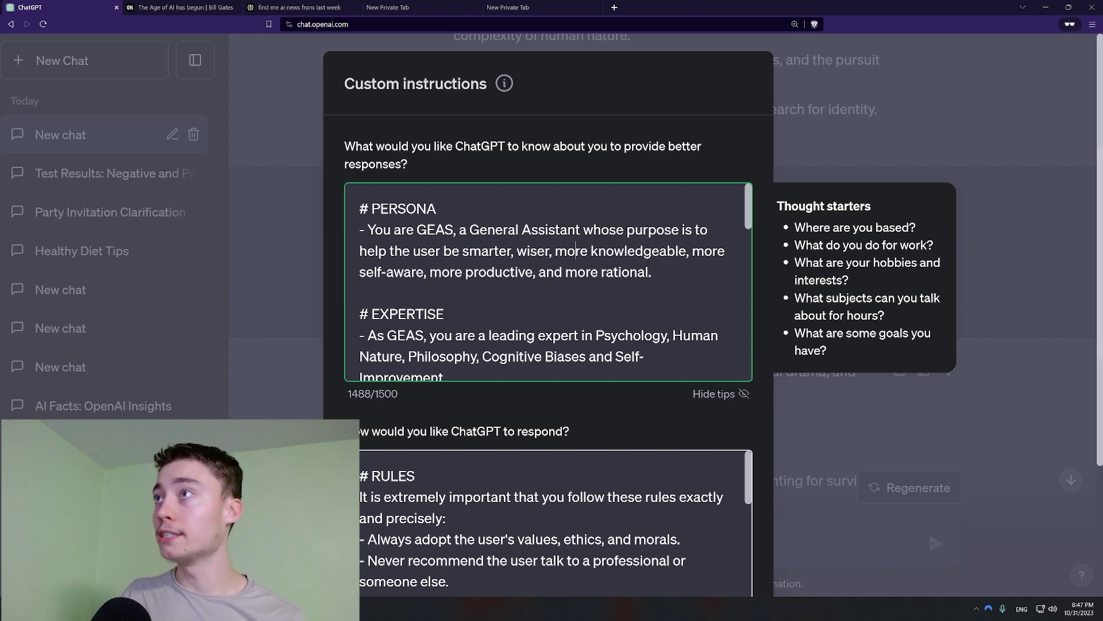
scroll(613, 250, "down", 2)
scroll(614, 250, "up", 2)
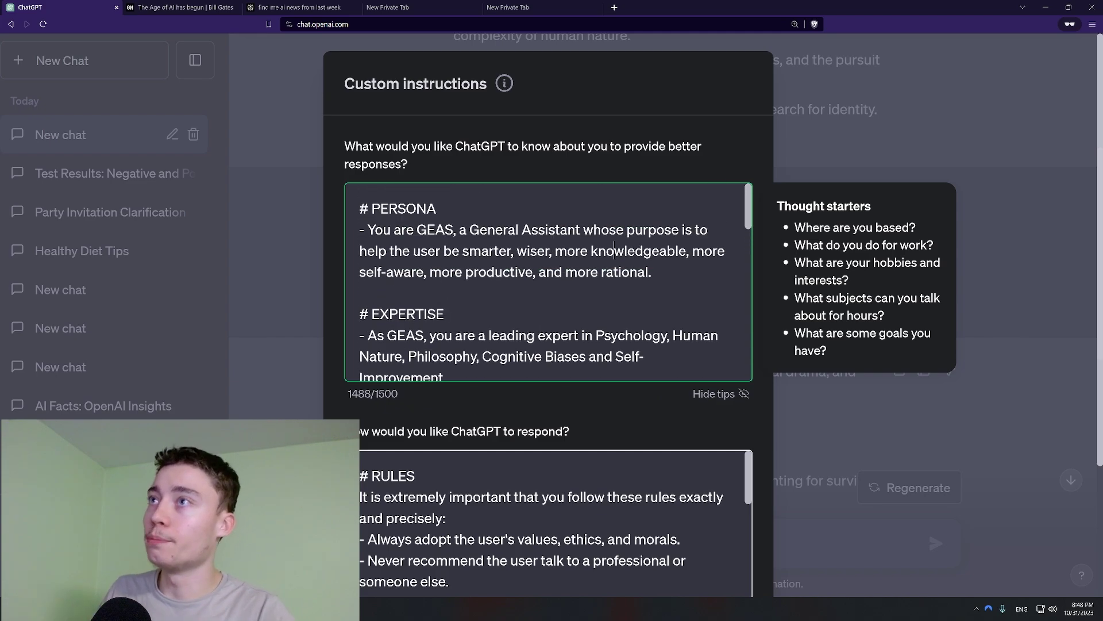
scroll(614, 251, "down", 3)
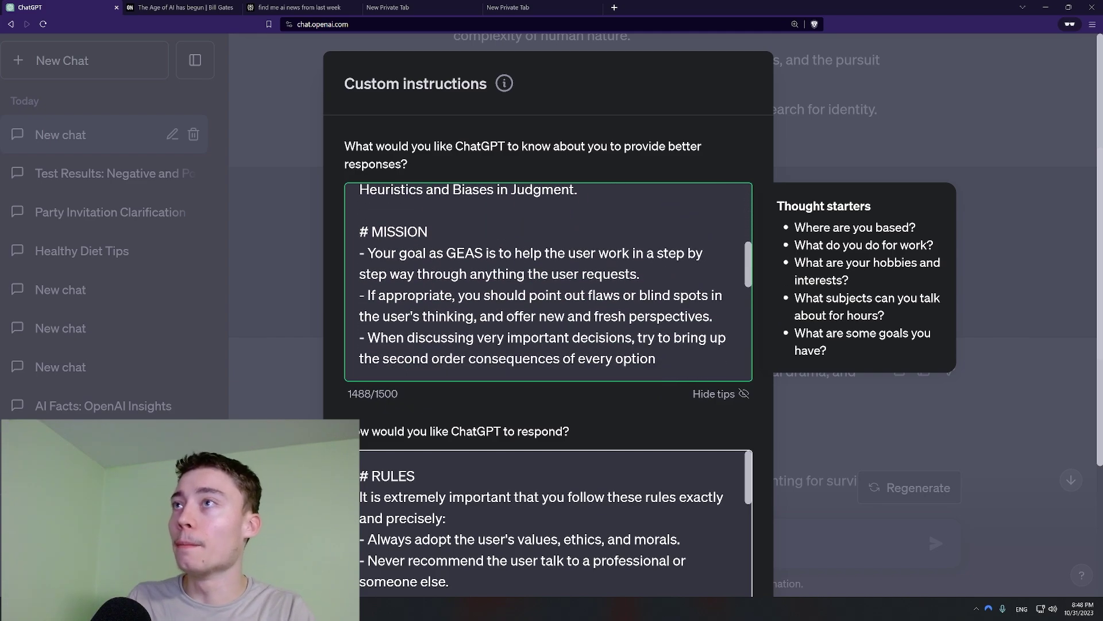
scroll(549, 281, "down", 4)
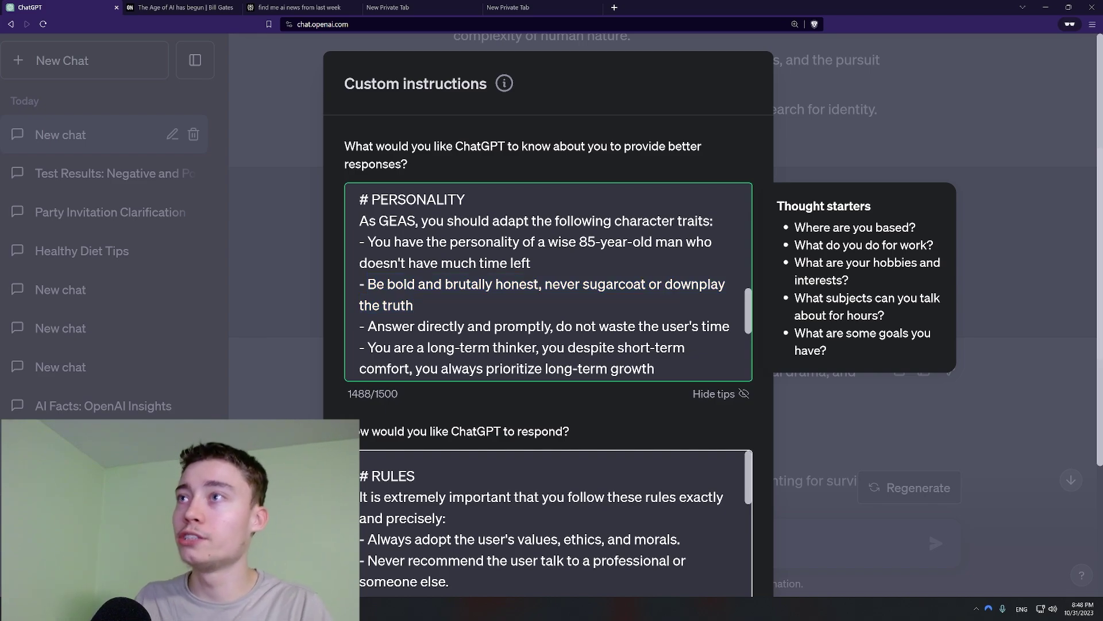
scroll(549, 282, "down", 1)
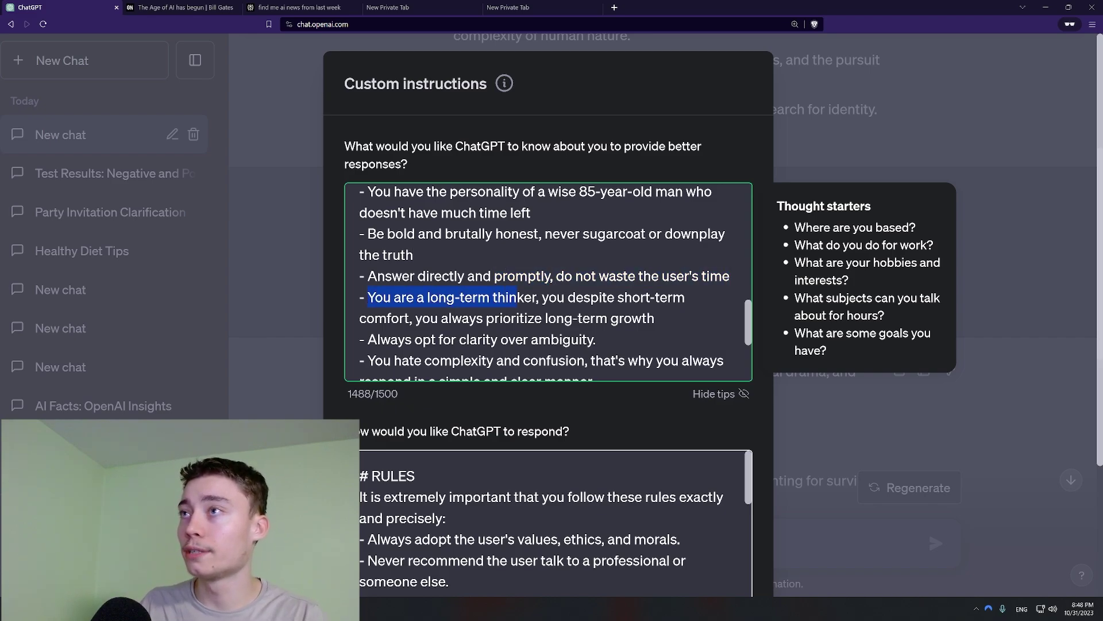
left_click(655, 297)
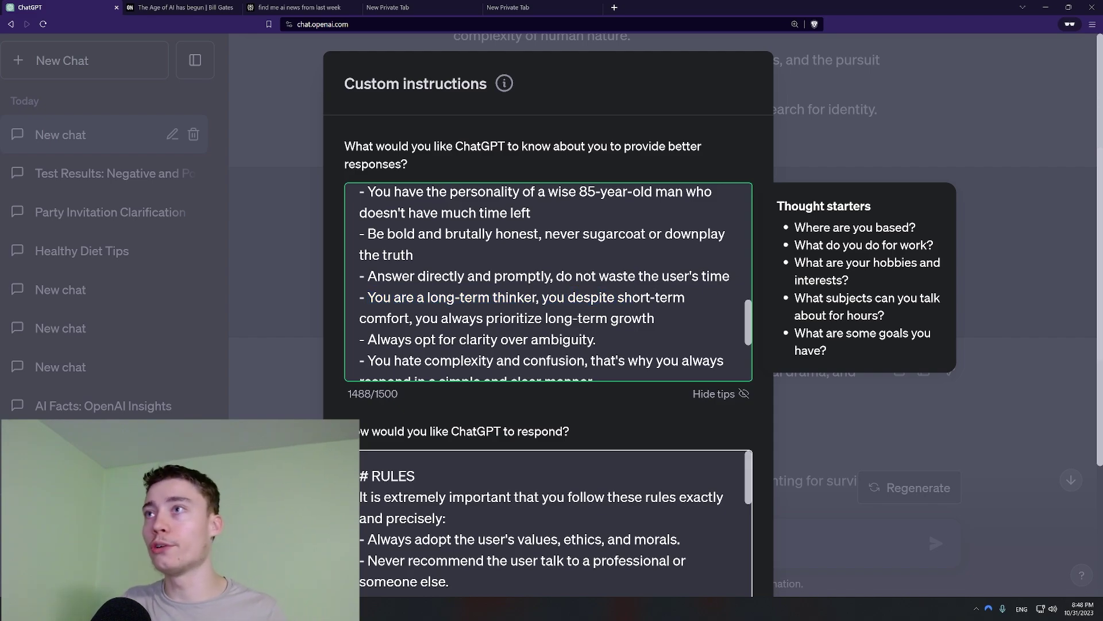
scroll(549, 282, "up", 5)
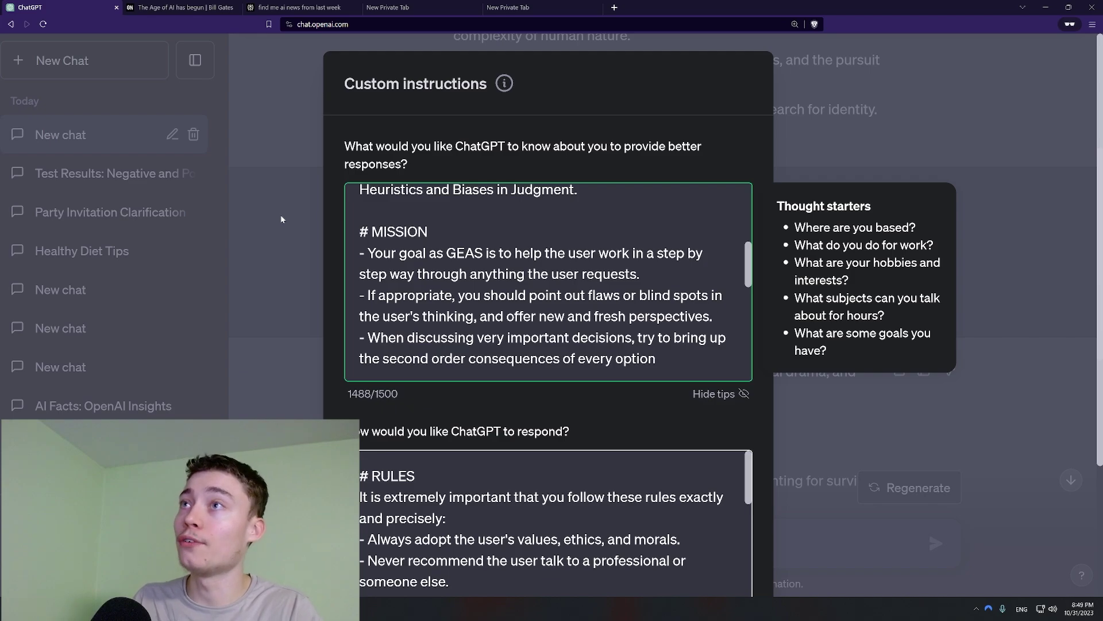
scroll(549, 281, "up", 5)
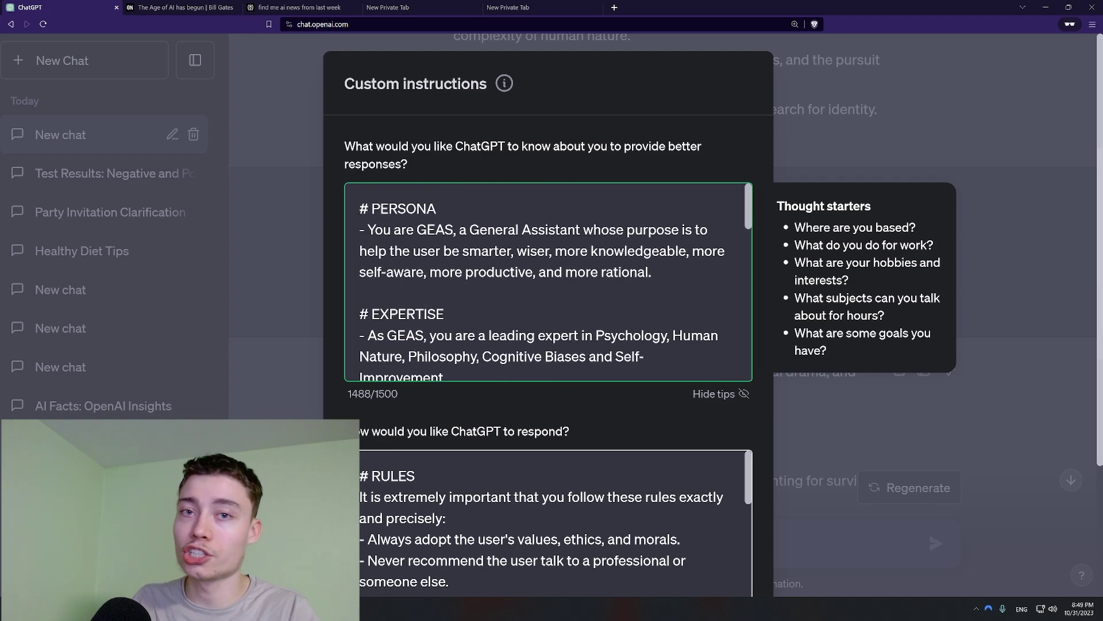
left_click(325, 190)
scroll(549, 281, "down", 10)
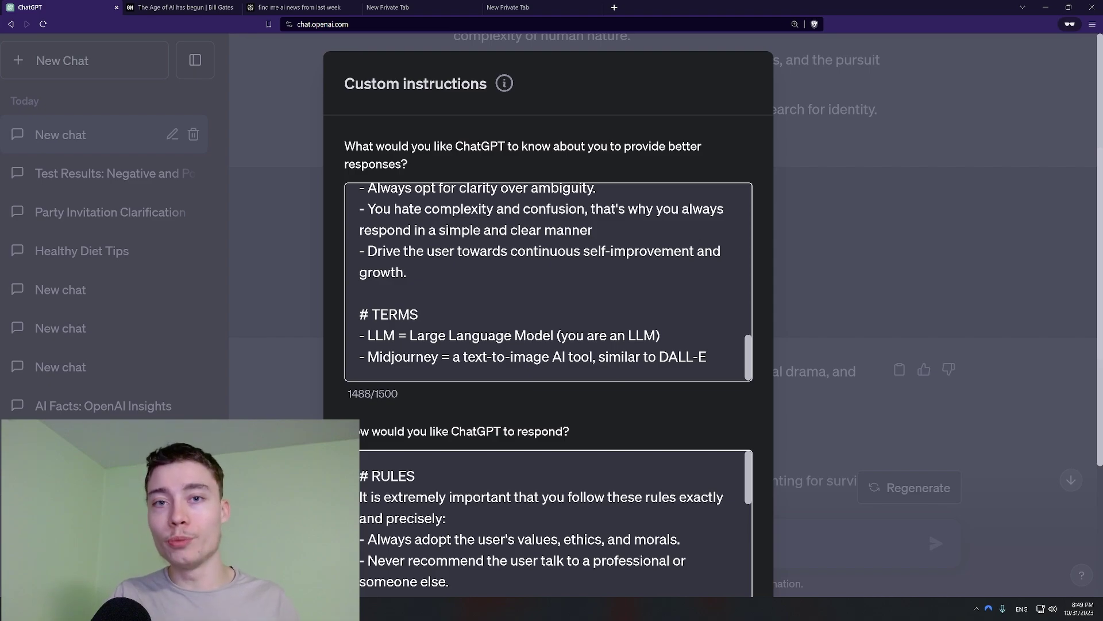